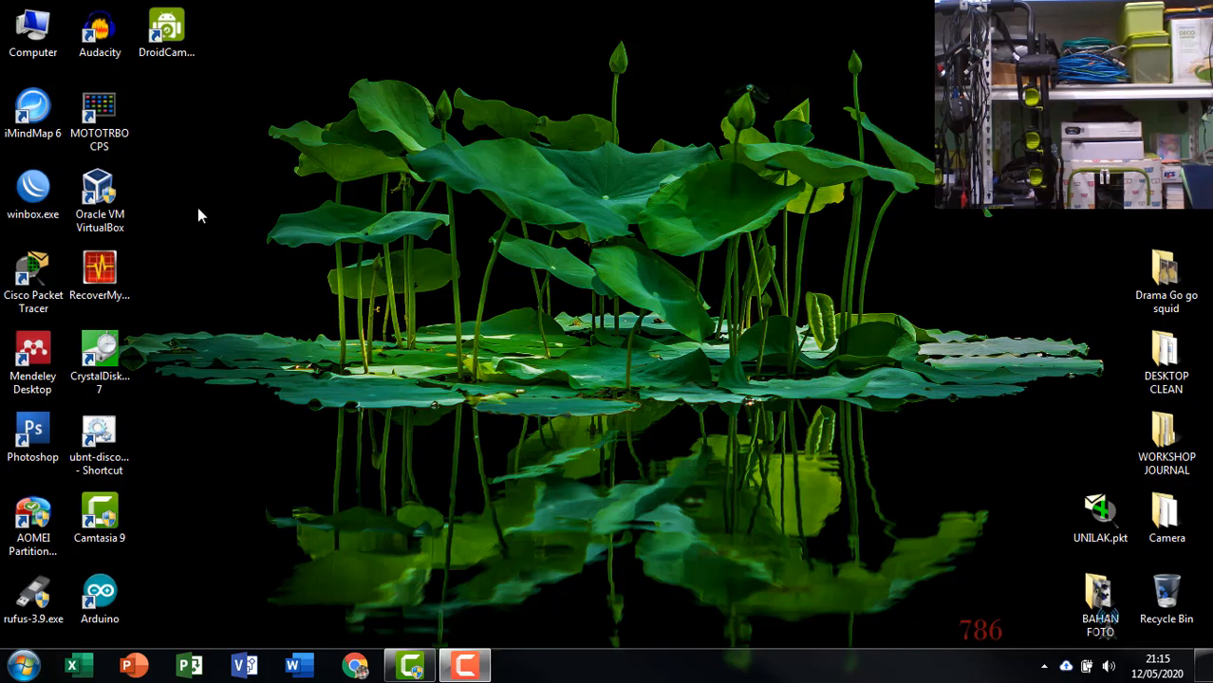
# Launch Oracle VM VirtualBox from its desktop shortcut.
pyautogui.click(127, 232)
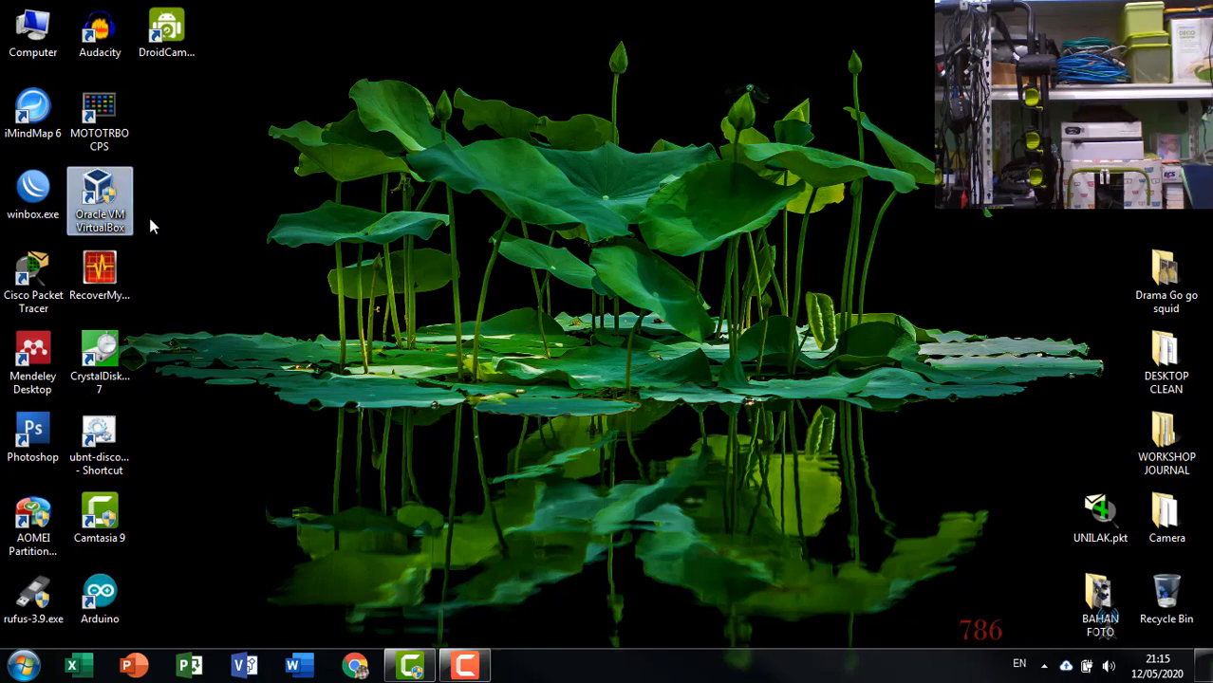
pyautogui.click(156, 217)
pyautogui.click(106, 196)
pyautogui.click(209, 178)
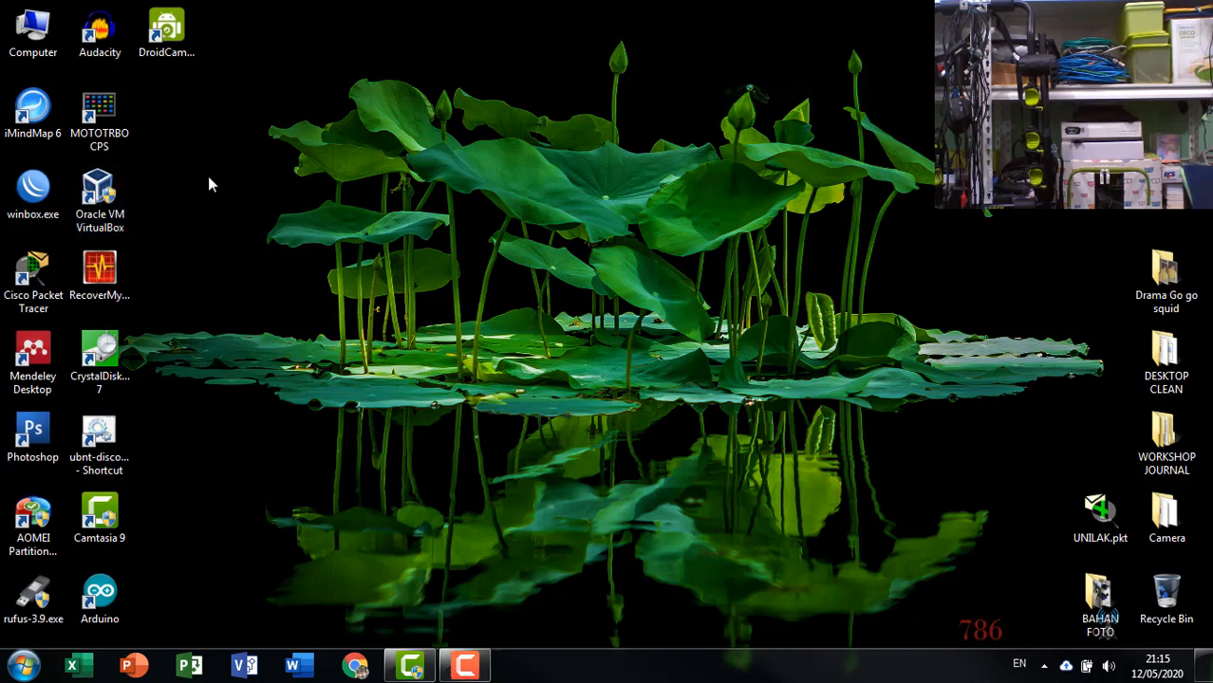
pyautogui.doubleClick(101, 207)
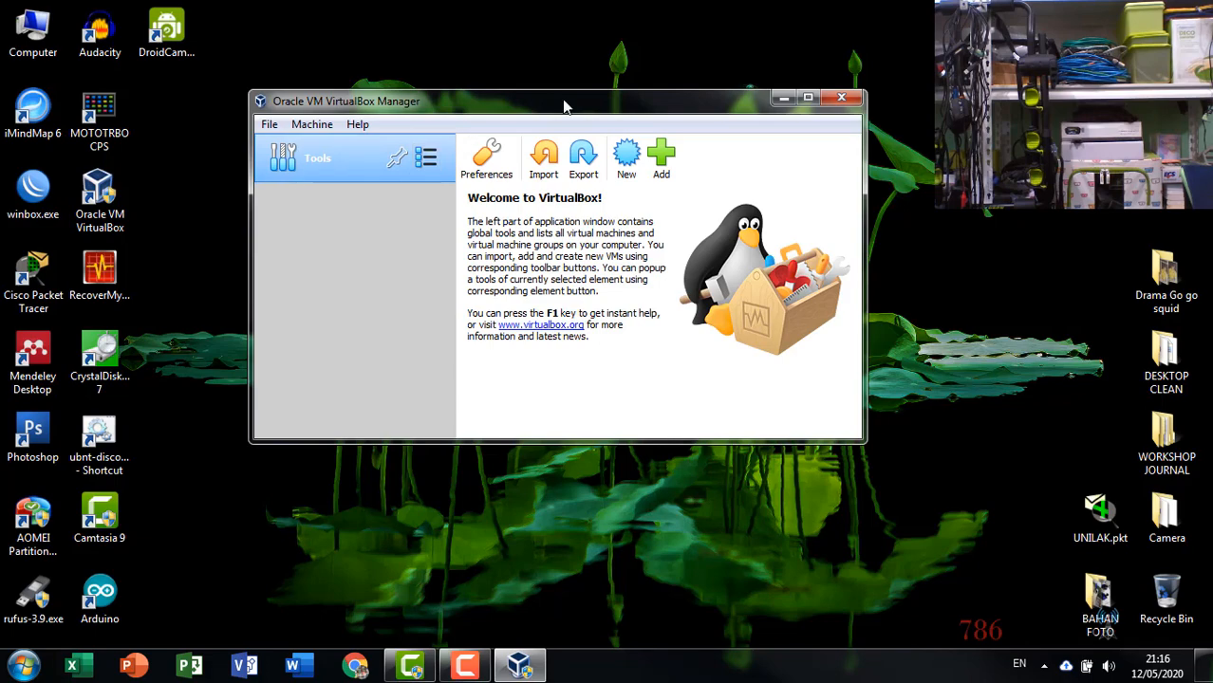
# Start creating a new virtual machine and name it MIKROTIK.
pyautogui.moveTo(565, 107); pyautogui.dragTo(625, 135)
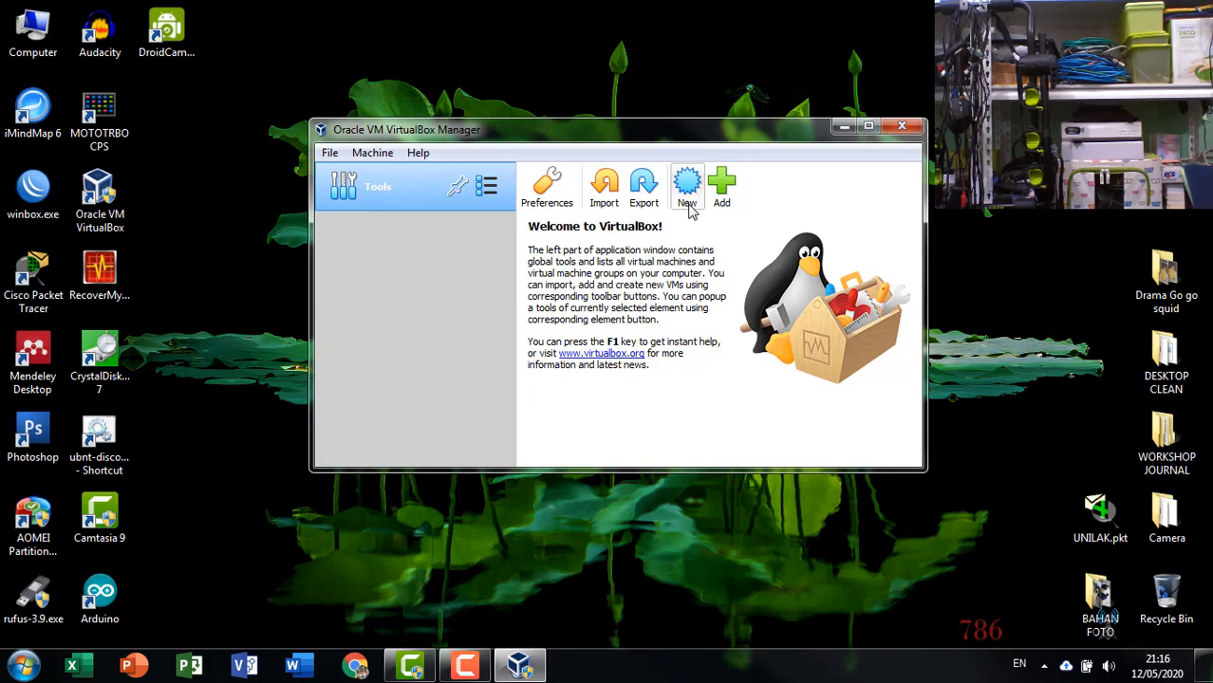
pyautogui.click(372, 152)
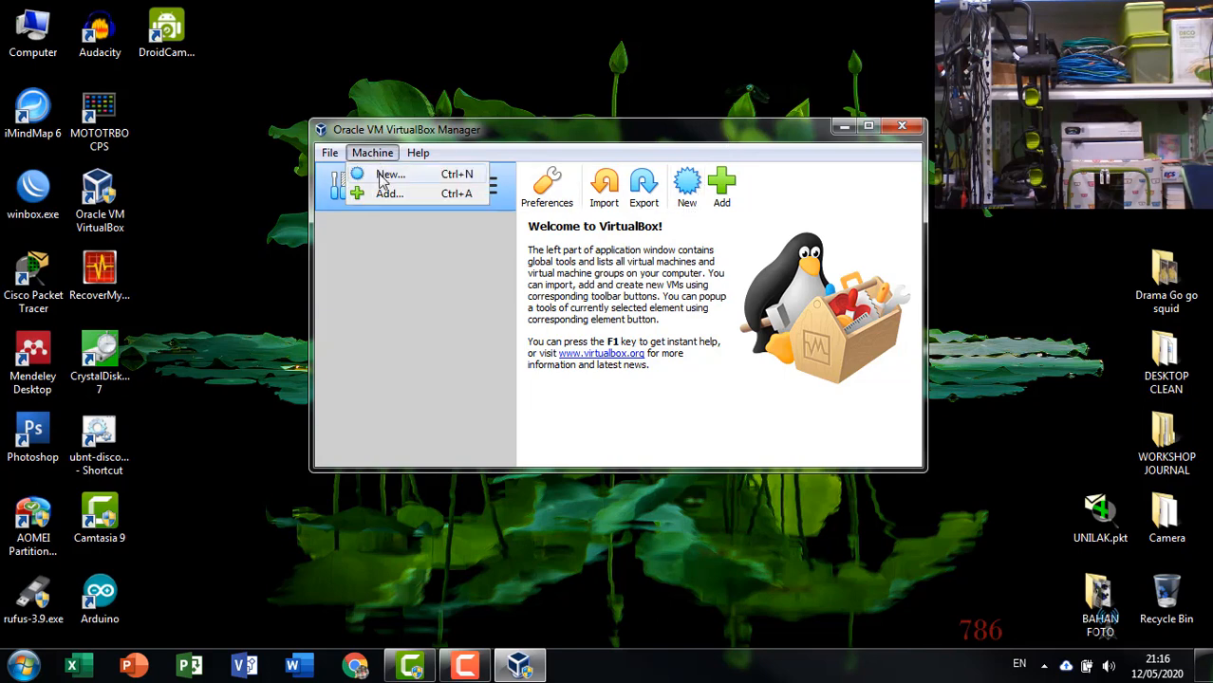
pyautogui.click(384, 176)
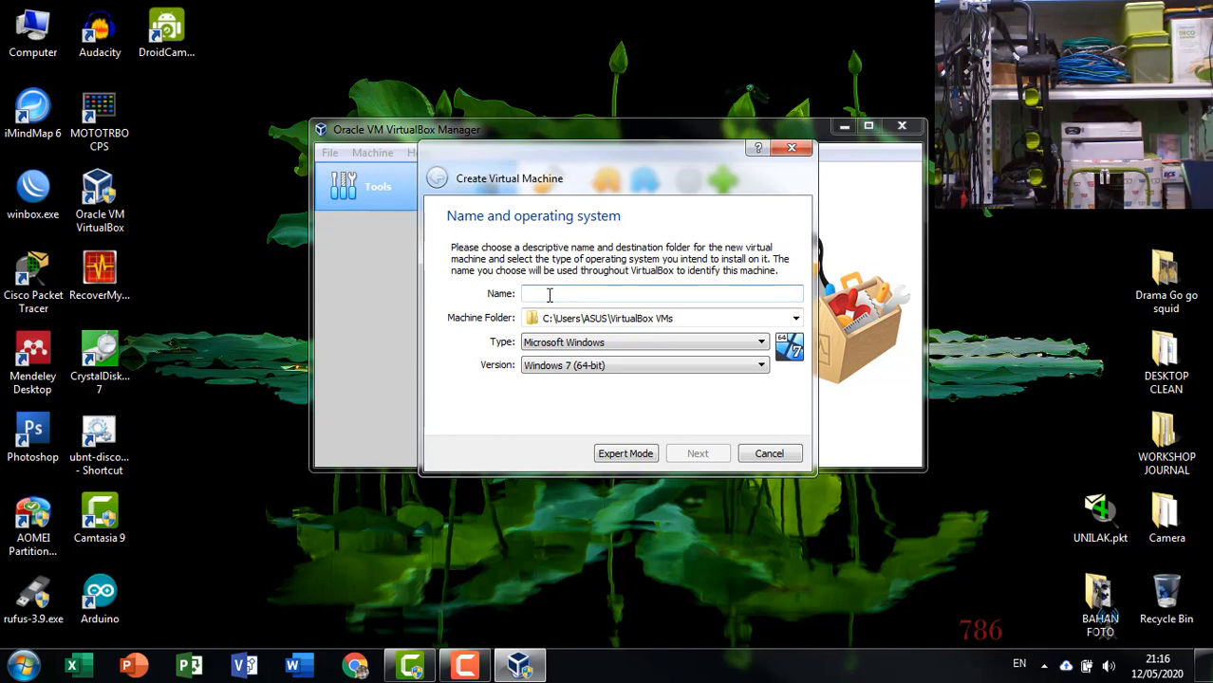
pyautogui.write('MIKROTIK')
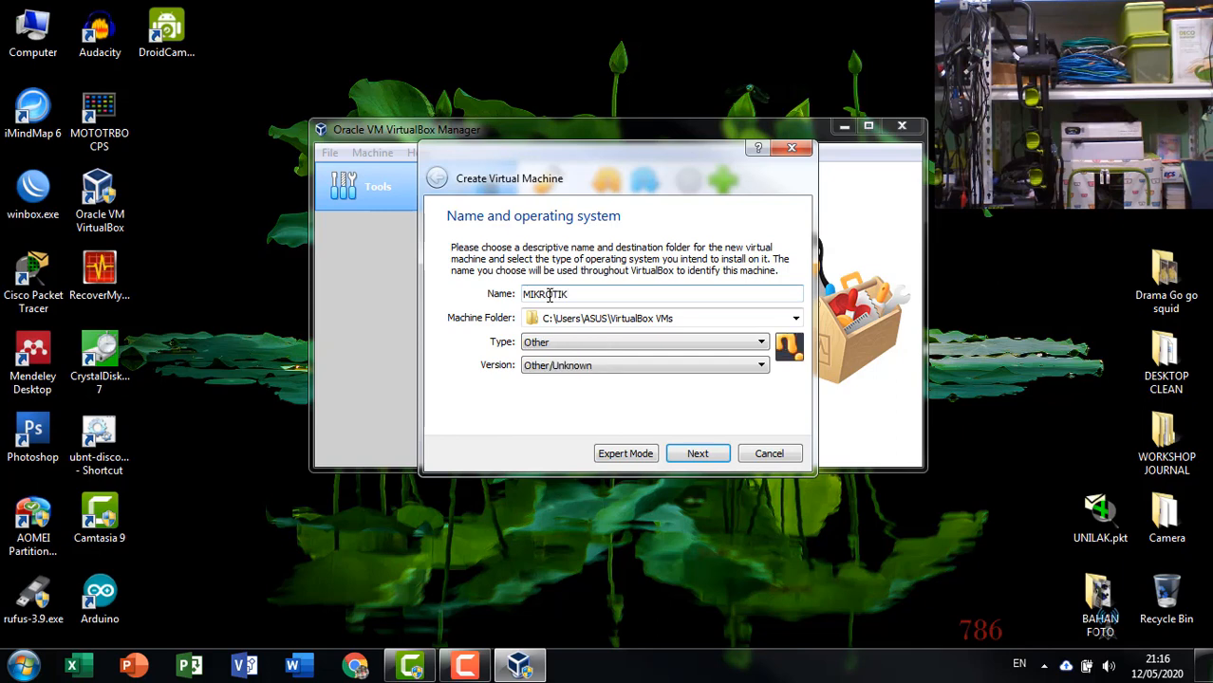
# Set the machine's type to Linux and version to Other Linux (32-bit).
pyautogui.click(660, 343)
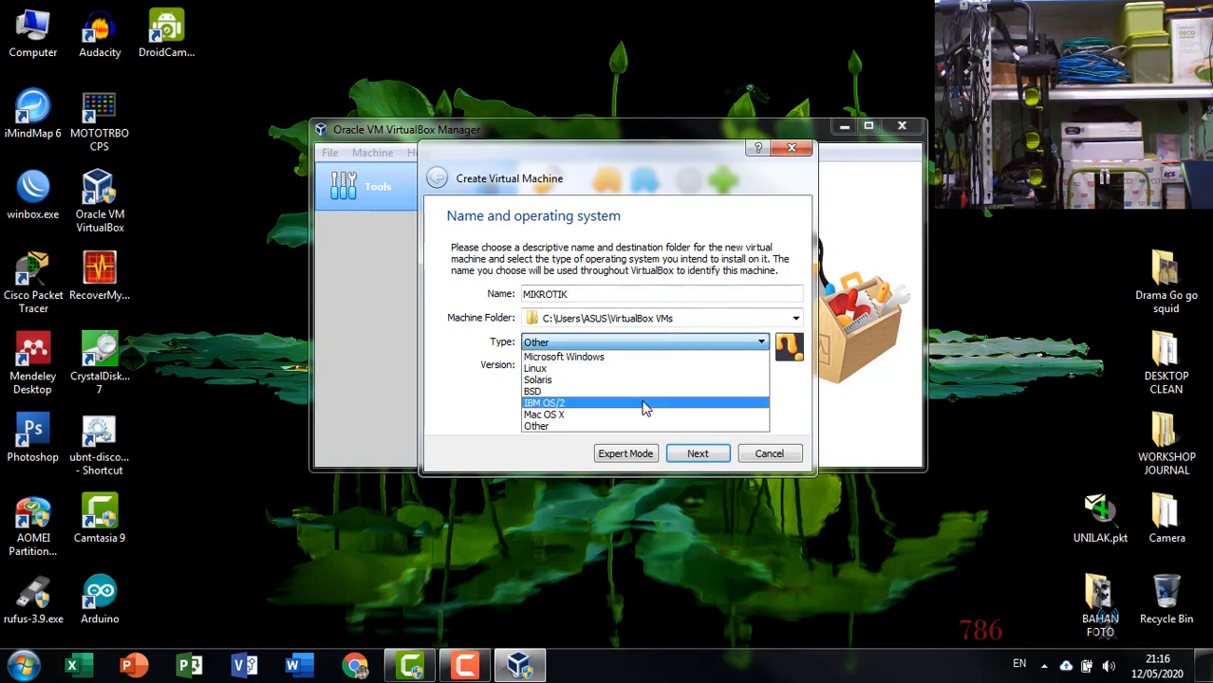
pyautogui.click(664, 369)
pyautogui.click(547, 368)
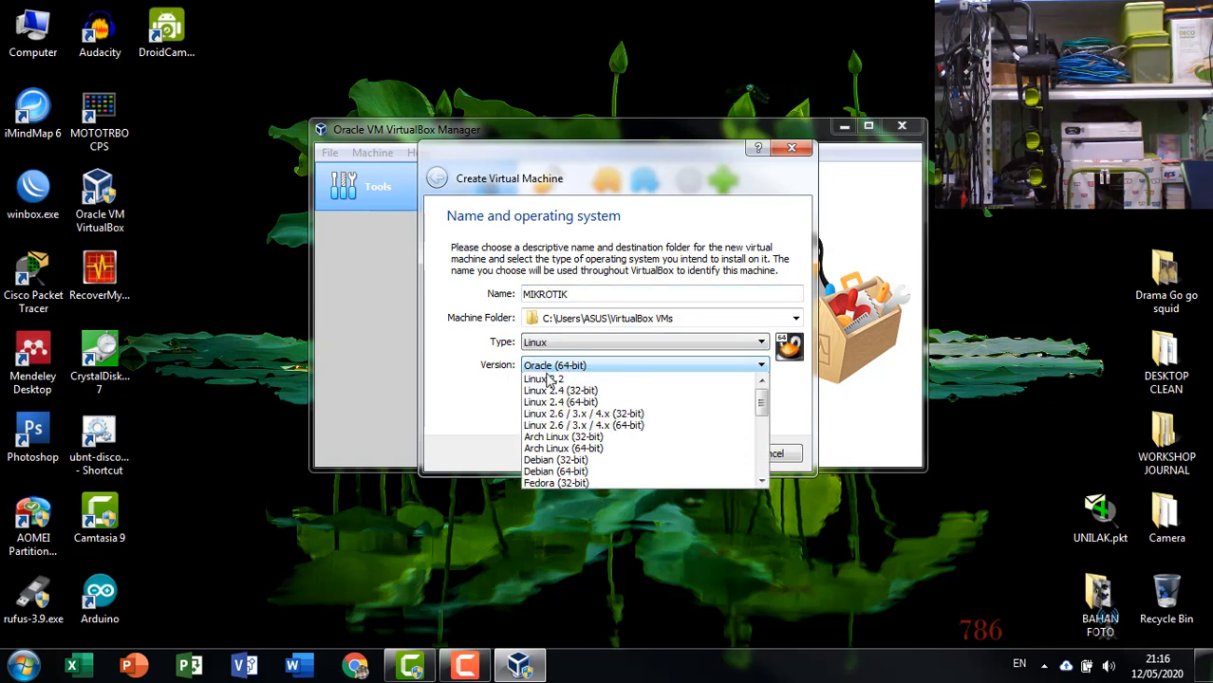
pyautogui.scroll(-6, 588, 456)
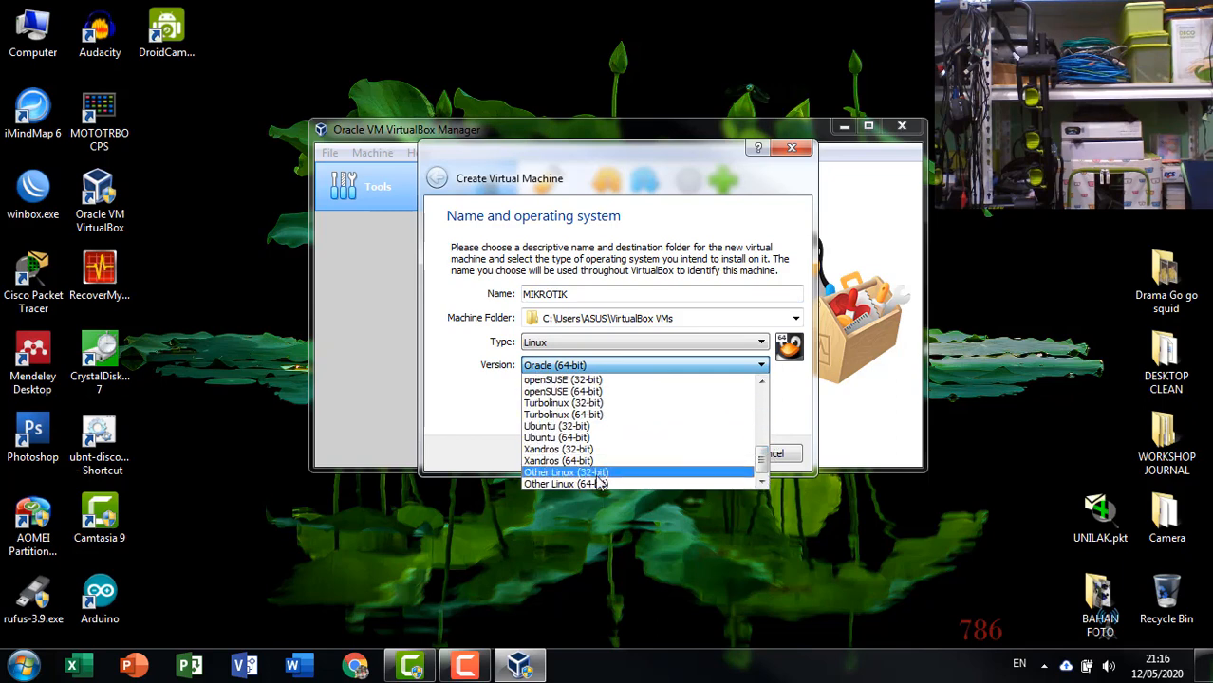
pyautogui.click(612, 472)
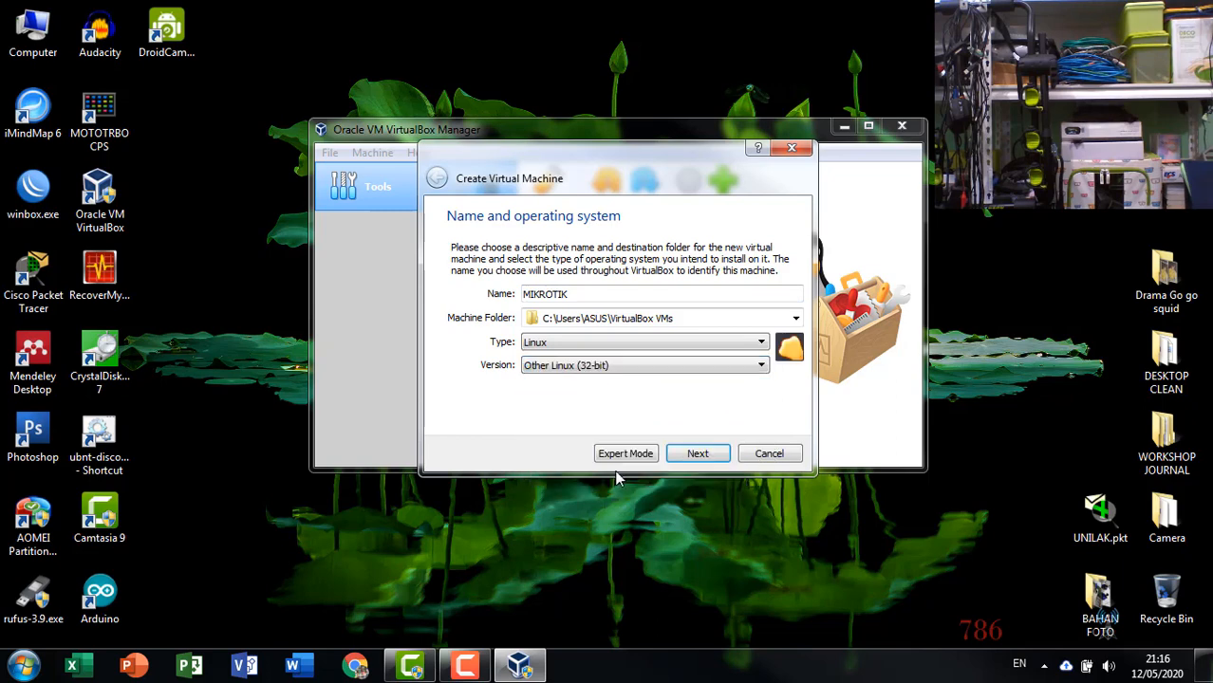
# Continue with the default memory, create a virtual hard disk now, and keep the VDI file type.
pyautogui.click(698, 454)
pyautogui.click(697, 455)
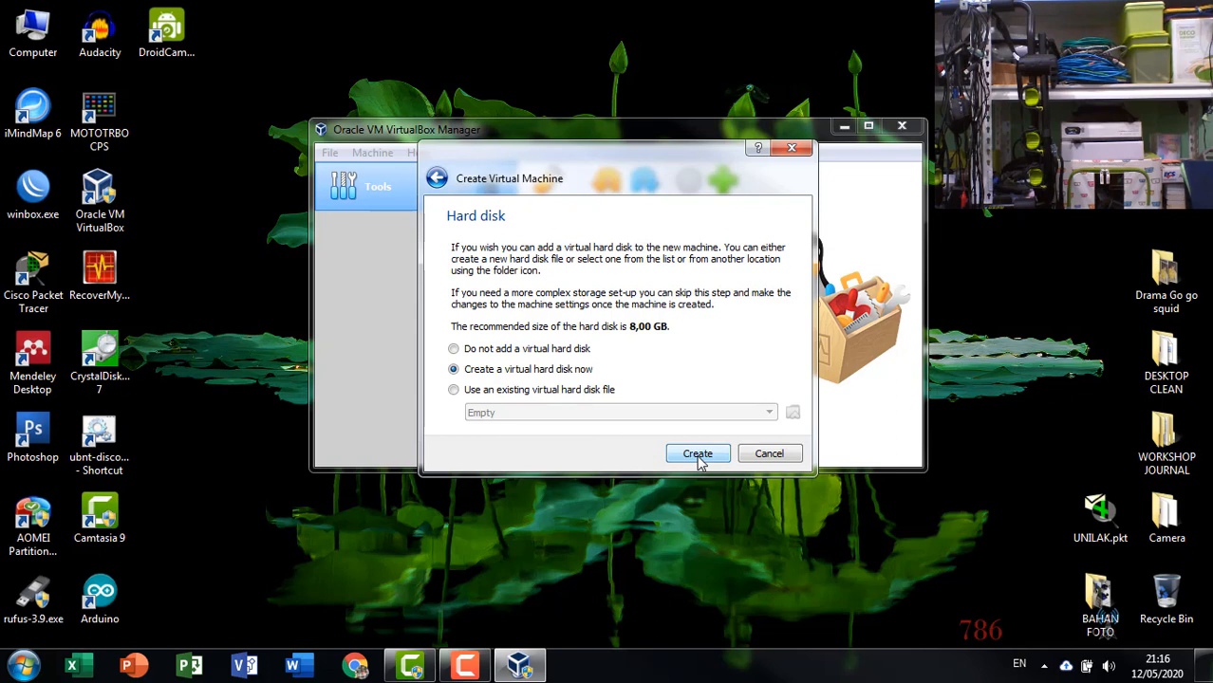
pyautogui.click(698, 454)
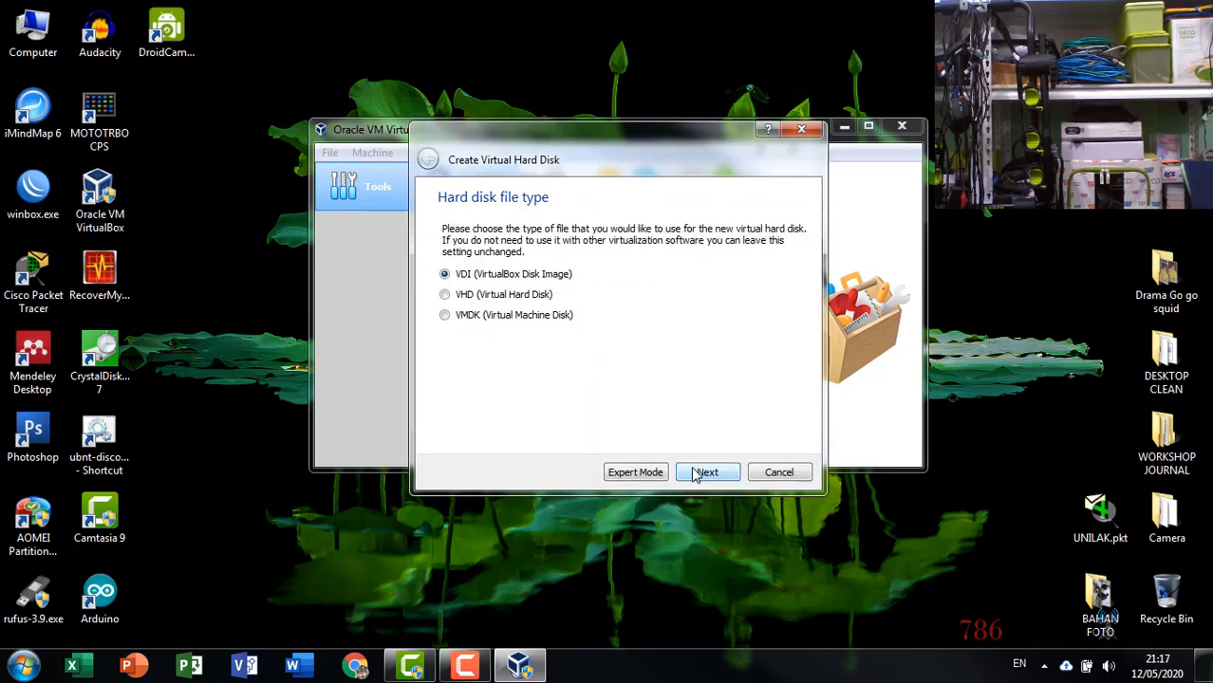
pyautogui.click(698, 473)
pyautogui.click(697, 474)
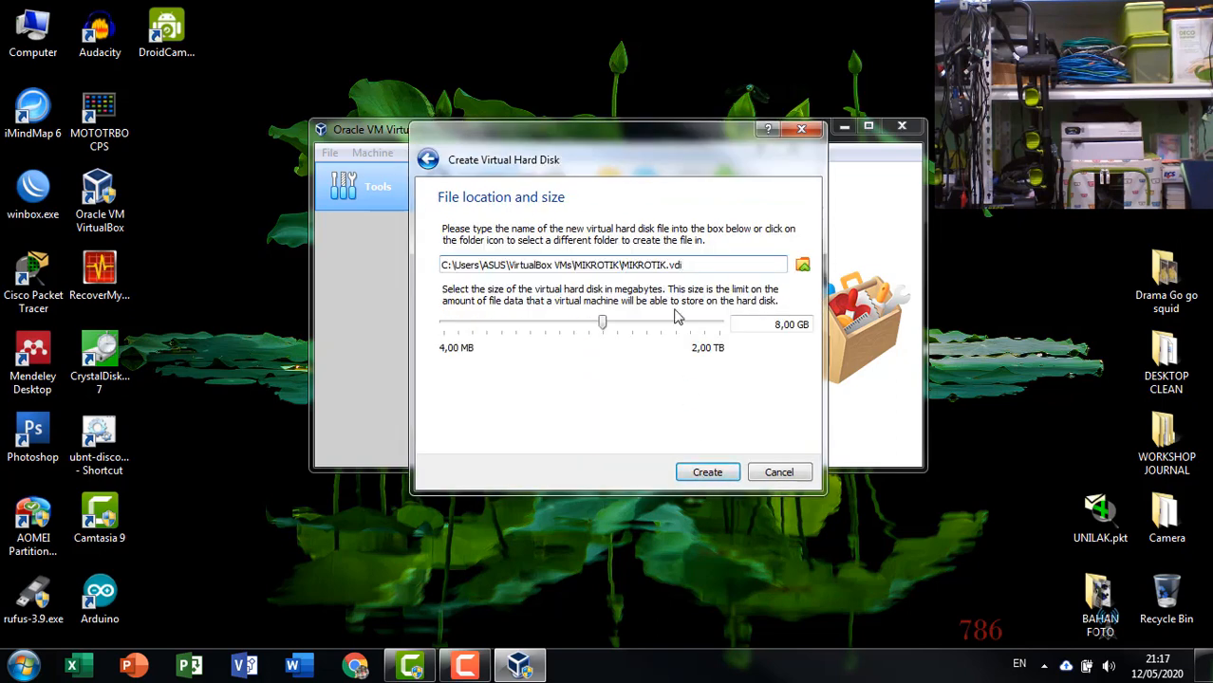
# Set the virtual hard disk size to about 477.32 MB and create the virtual machine.
pyautogui.moveTo(602, 324); pyautogui.dragTo(543, 324)
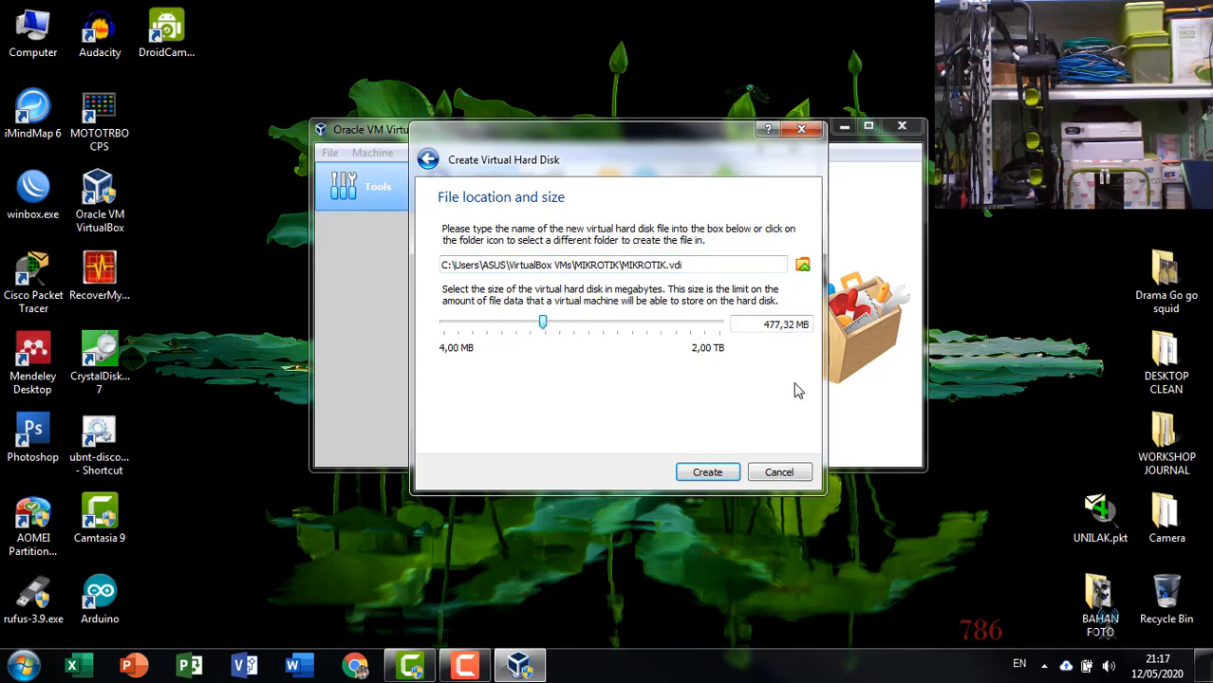
pyautogui.click(727, 473)
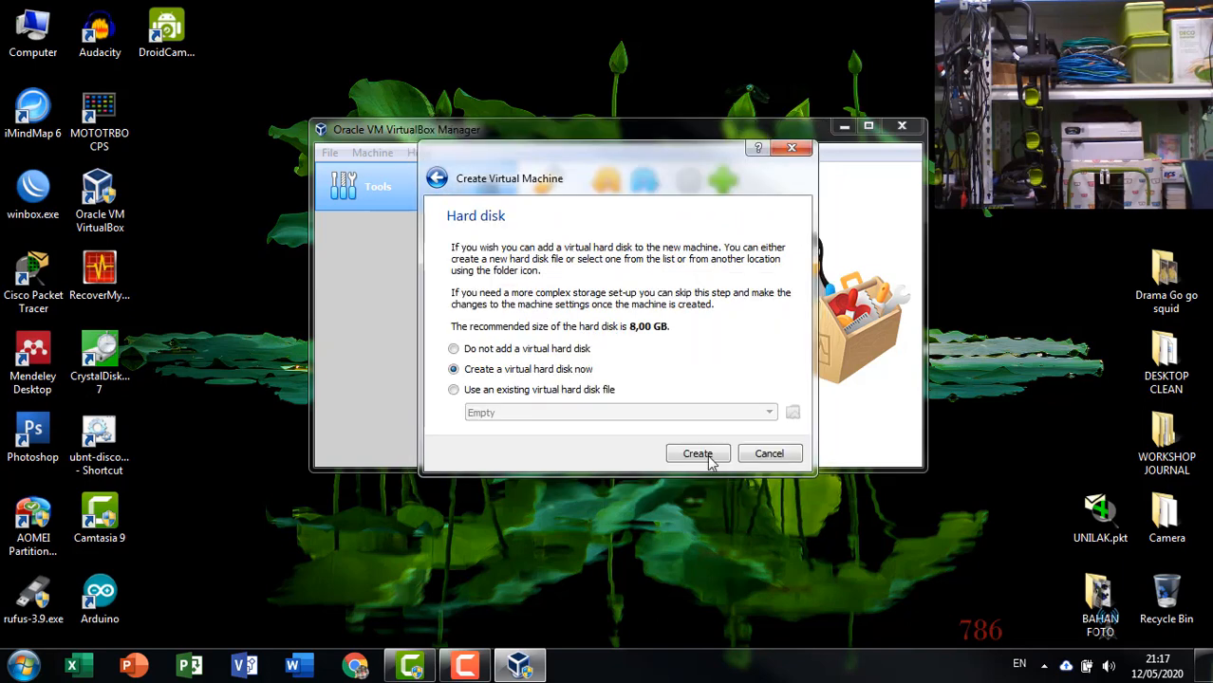
pyautogui.click(699, 453)
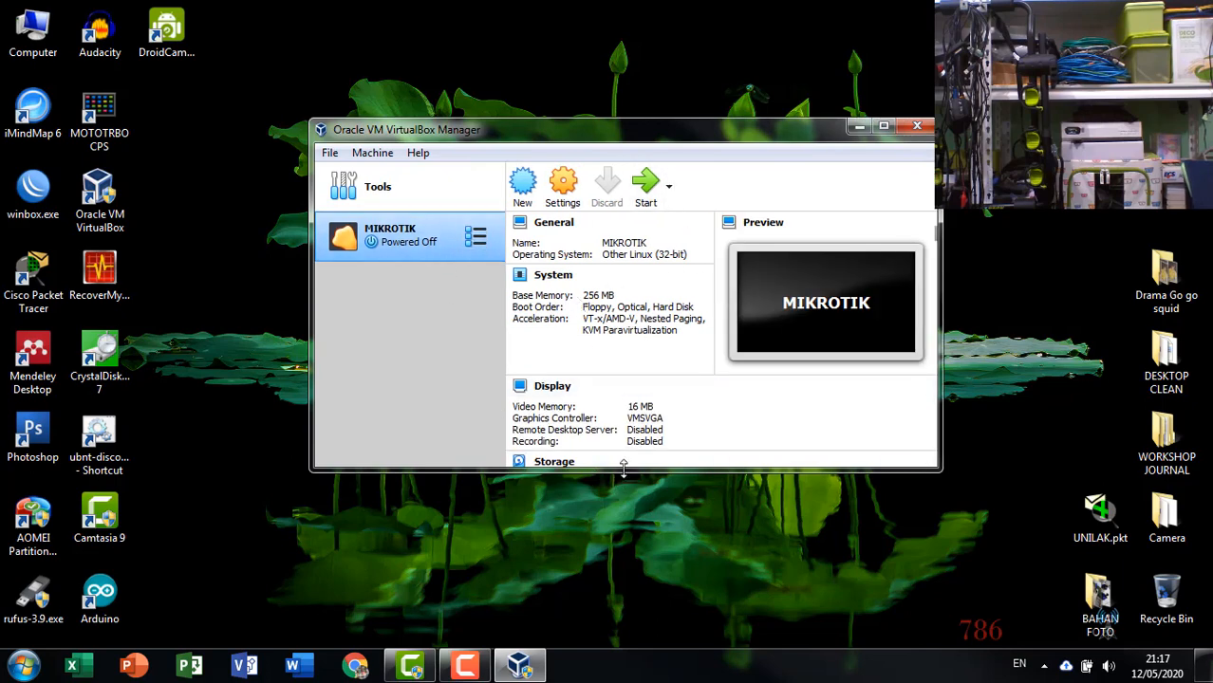
# Open the MIKROTIK machine's System settings, disable Floppy in the boot order and move it below Hard Disk.
pyautogui.moveTo(622, 469); pyautogui.dragTo(613, 617)
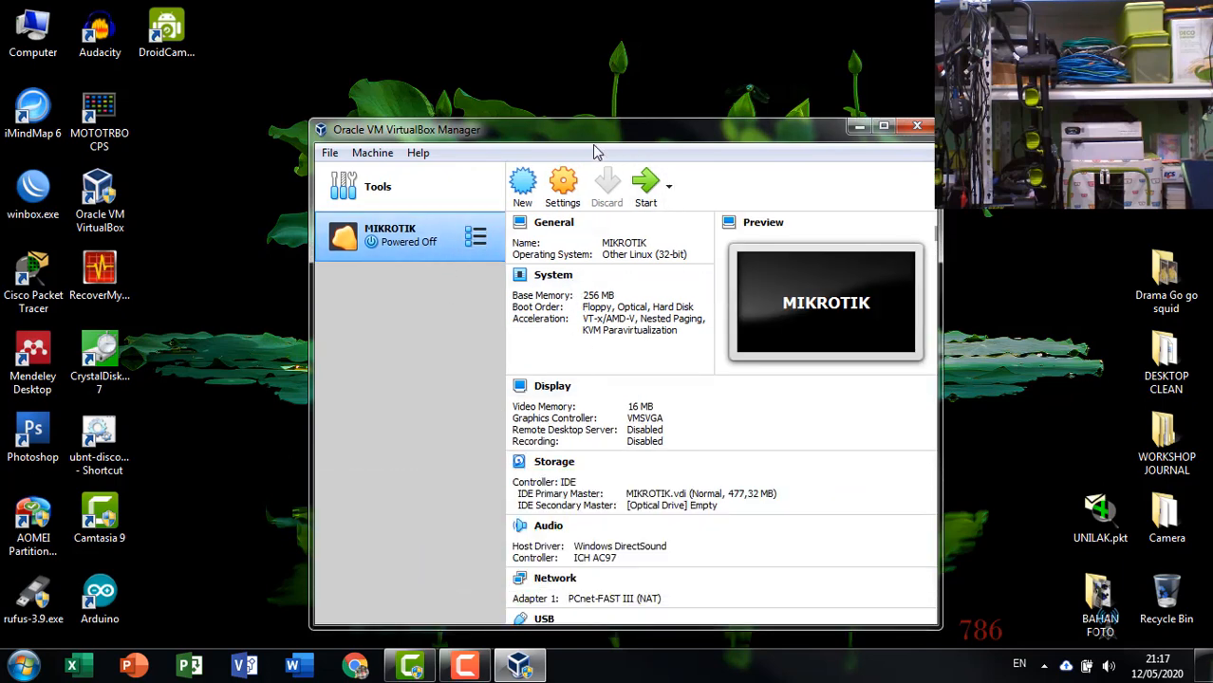
pyautogui.moveTo(600, 134); pyautogui.dragTo(573, 61)
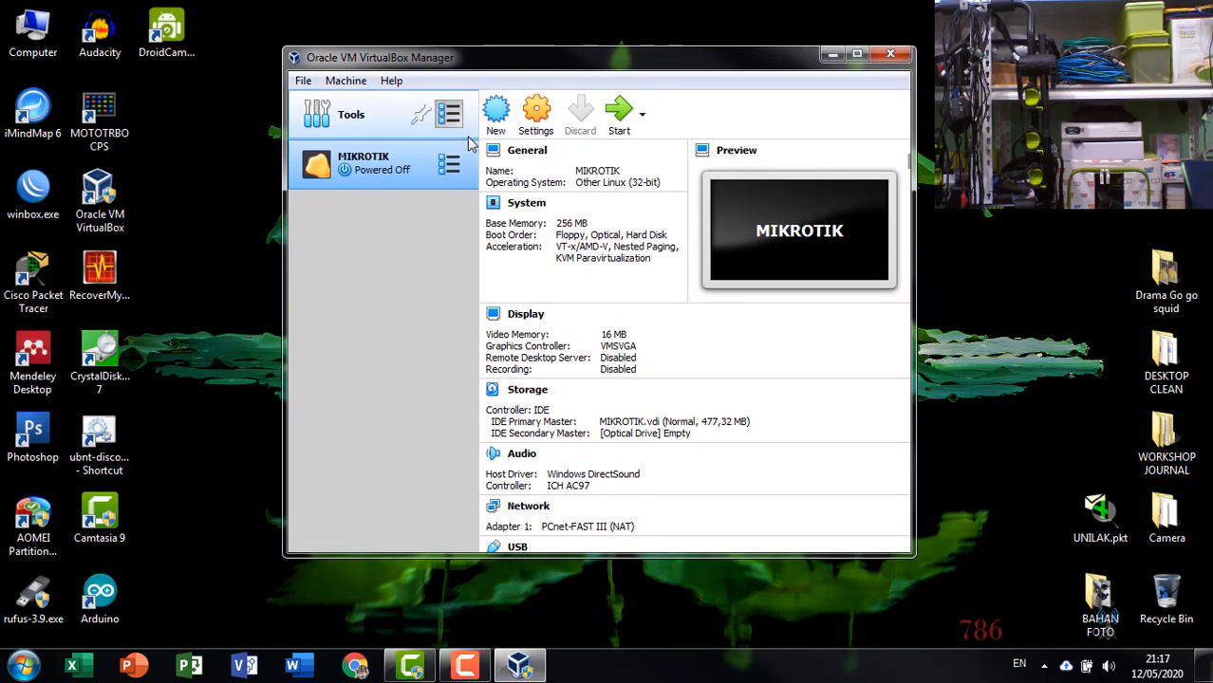
pyautogui.click(537, 116)
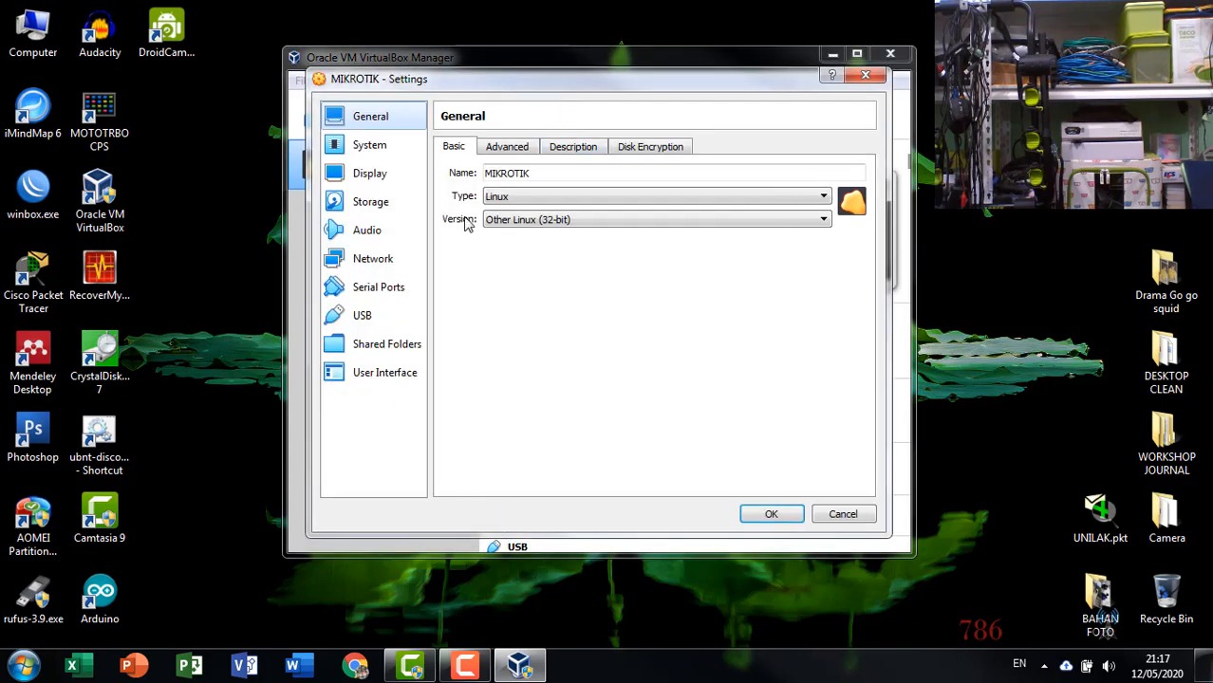
pyautogui.click(405, 152)
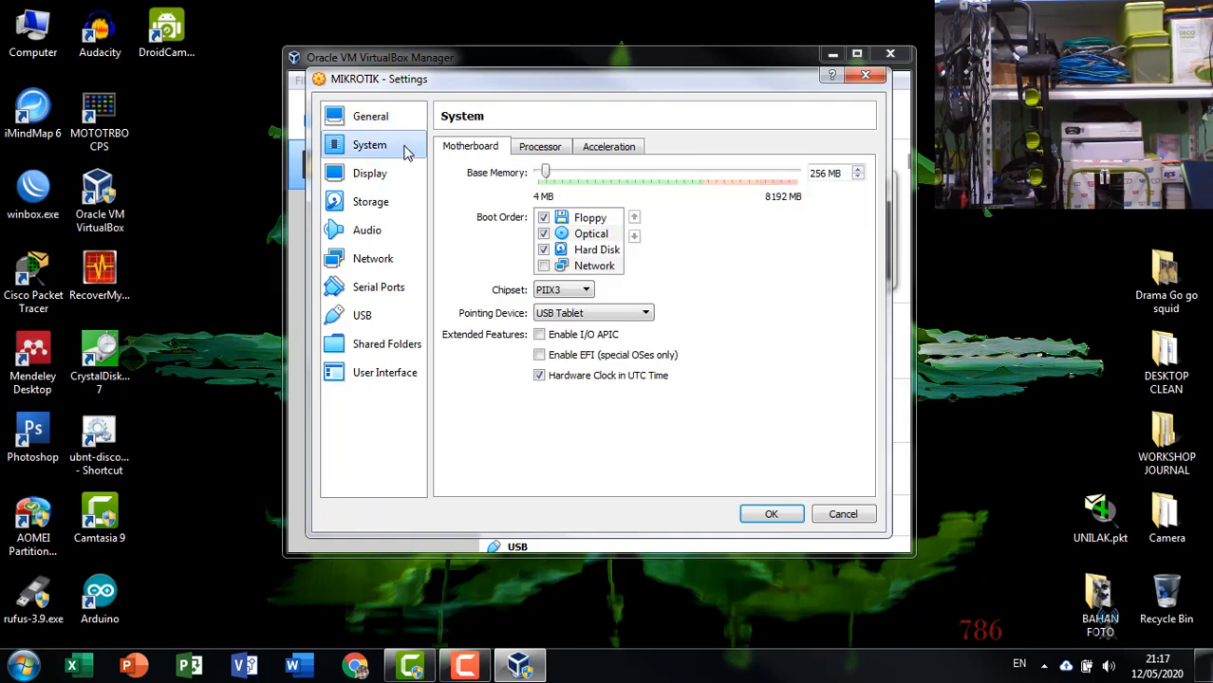
pyautogui.click(586, 221)
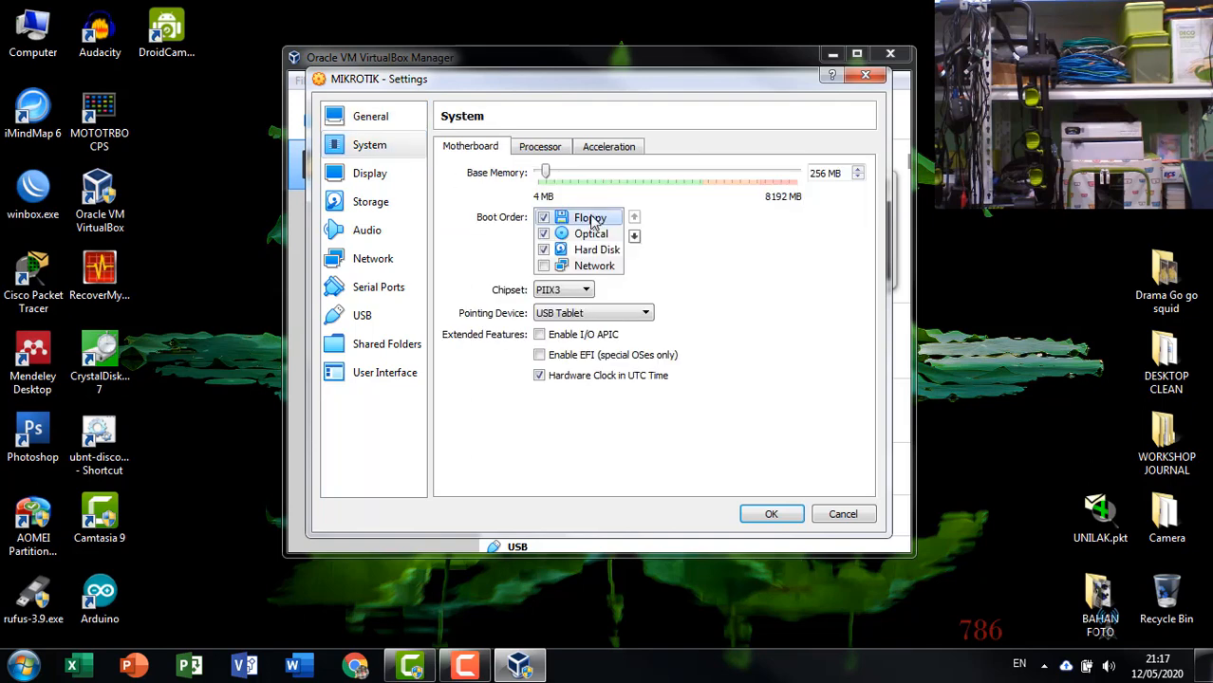
pyautogui.click(543, 219)
pyautogui.moveTo(560, 221); pyautogui.dragTo(564, 256)
pyautogui.click(588, 218)
pyautogui.click(594, 233)
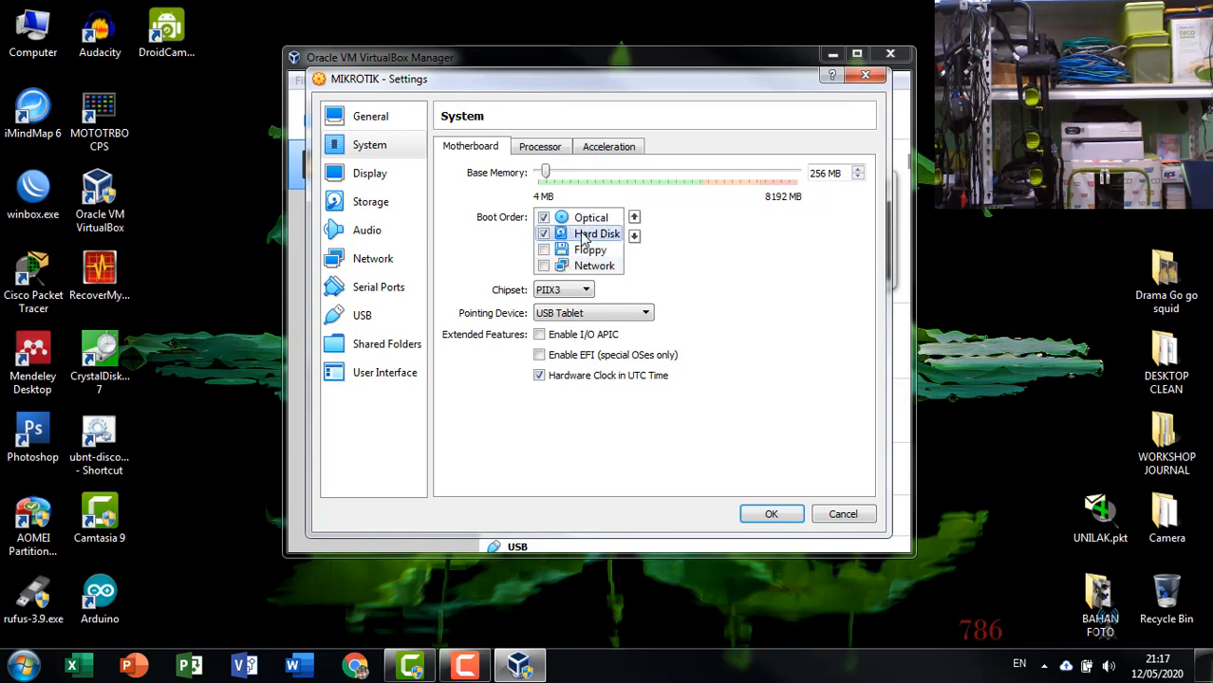
# Move Hard Disk to the top of the boot order, above Optical.
pyautogui.click(599, 220)
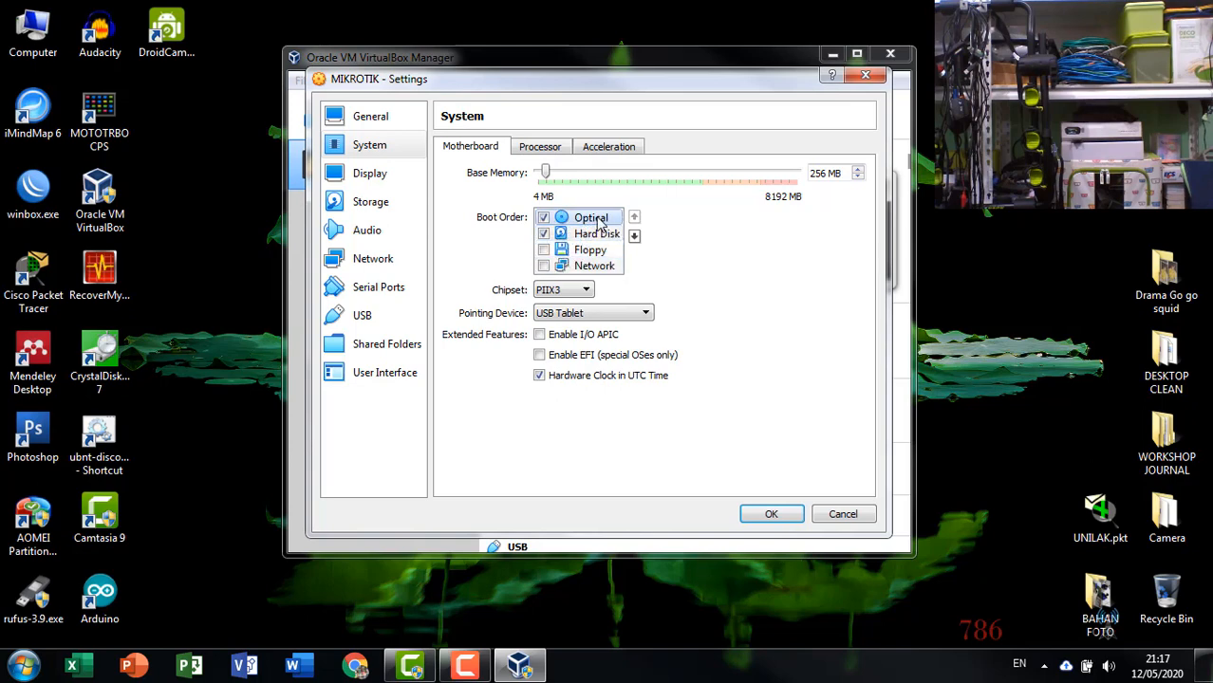
pyautogui.click(605, 233)
pyautogui.click(605, 220)
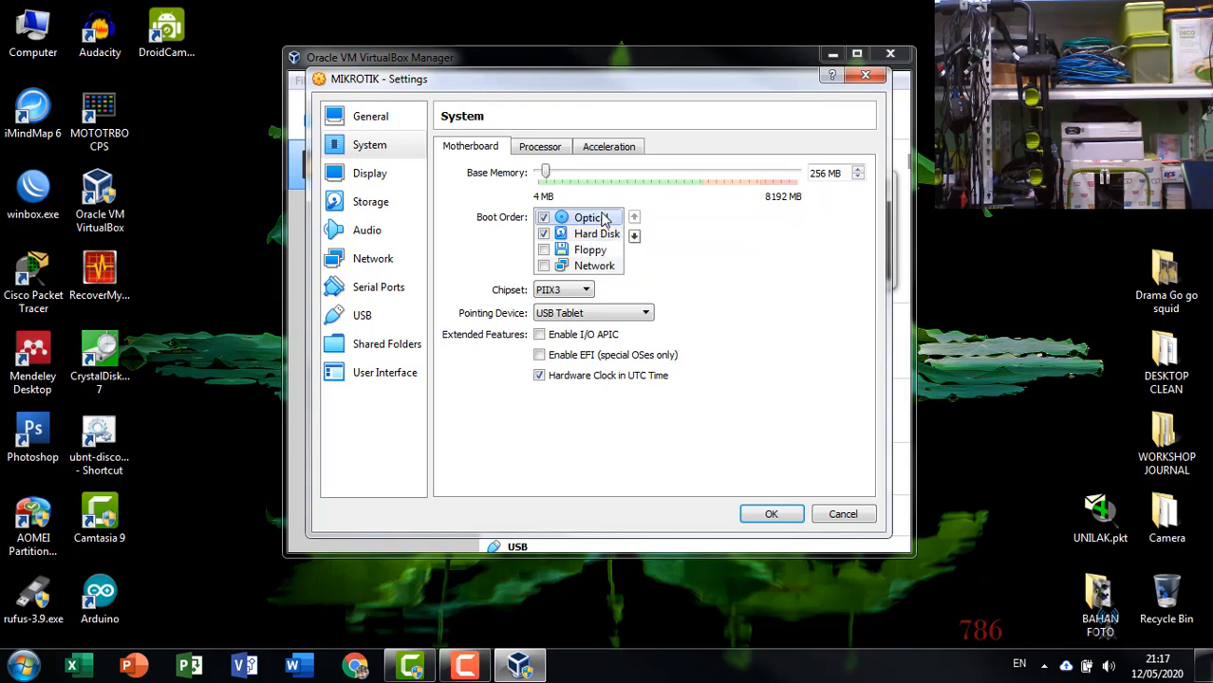
pyautogui.click(602, 236)
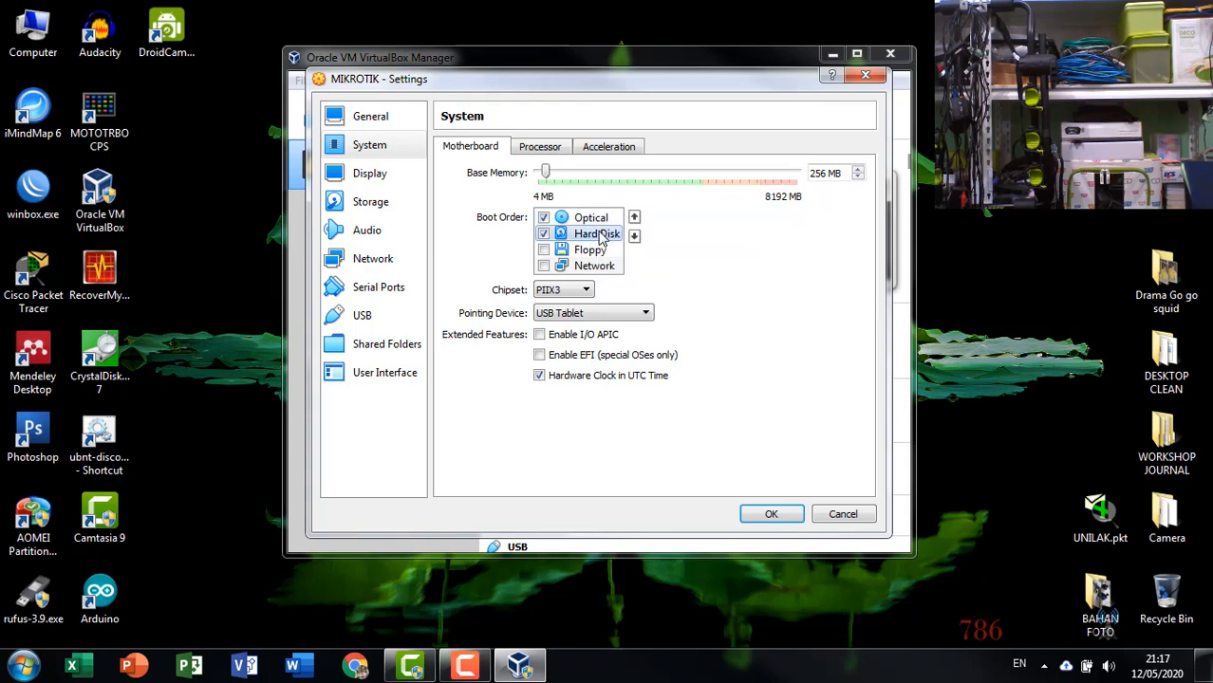
pyautogui.moveTo(598, 243)
pyautogui.mouseDown()
pyautogui.moveTo(607, 215)
pyautogui.moveTo(589, 238)
pyautogui.moveTo(596, 224)
pyautogui.mouseUp()
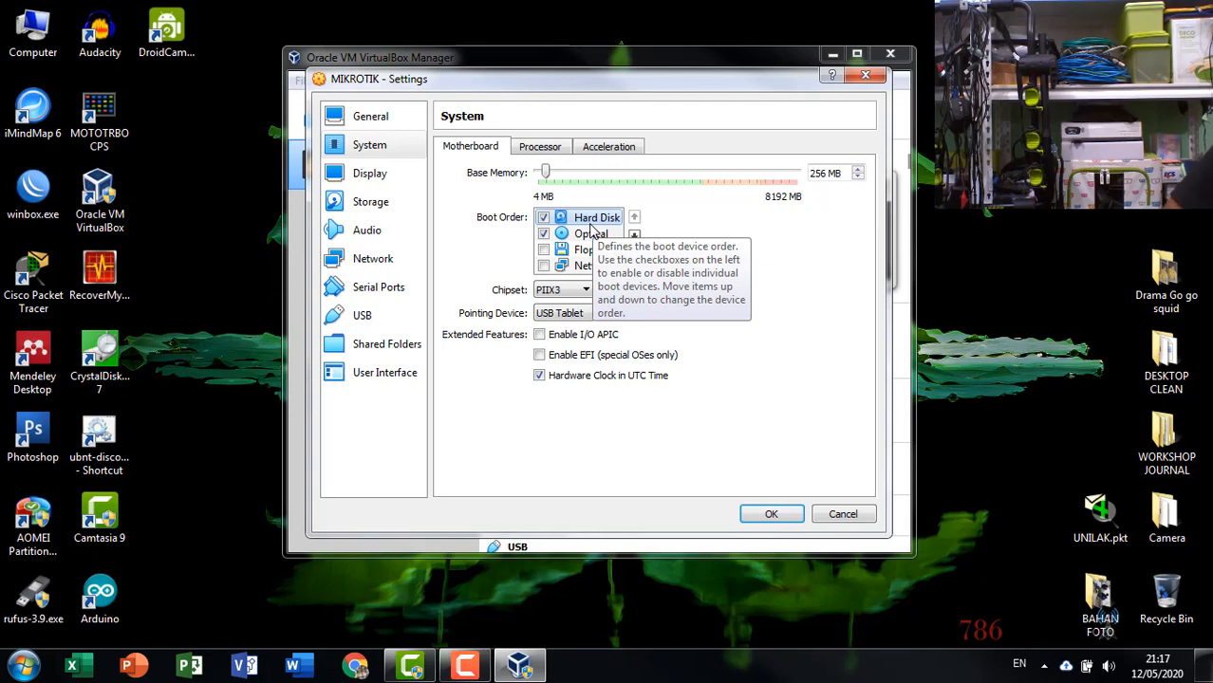
pyautogui.click(590, 233)
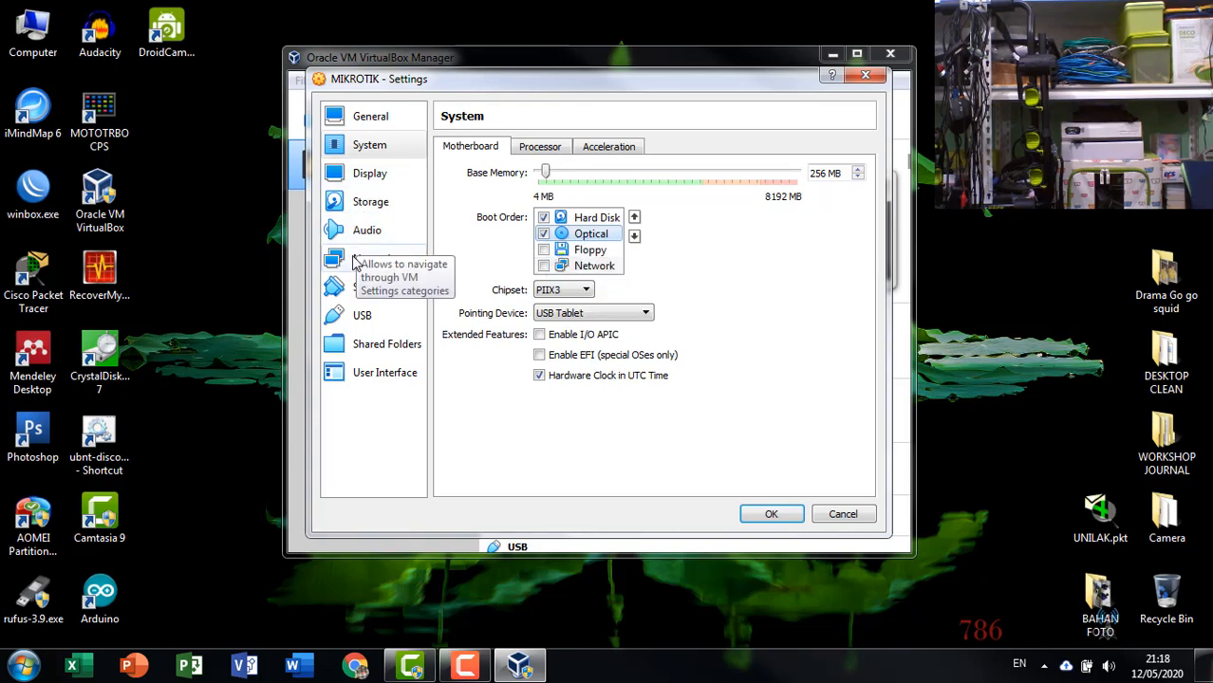
# Load mikrotik-5.20.iso from the Mikrotik 5.20 folder into the empty optical drive in the machine's Storage settings.
pyautogui.click(361, 207)
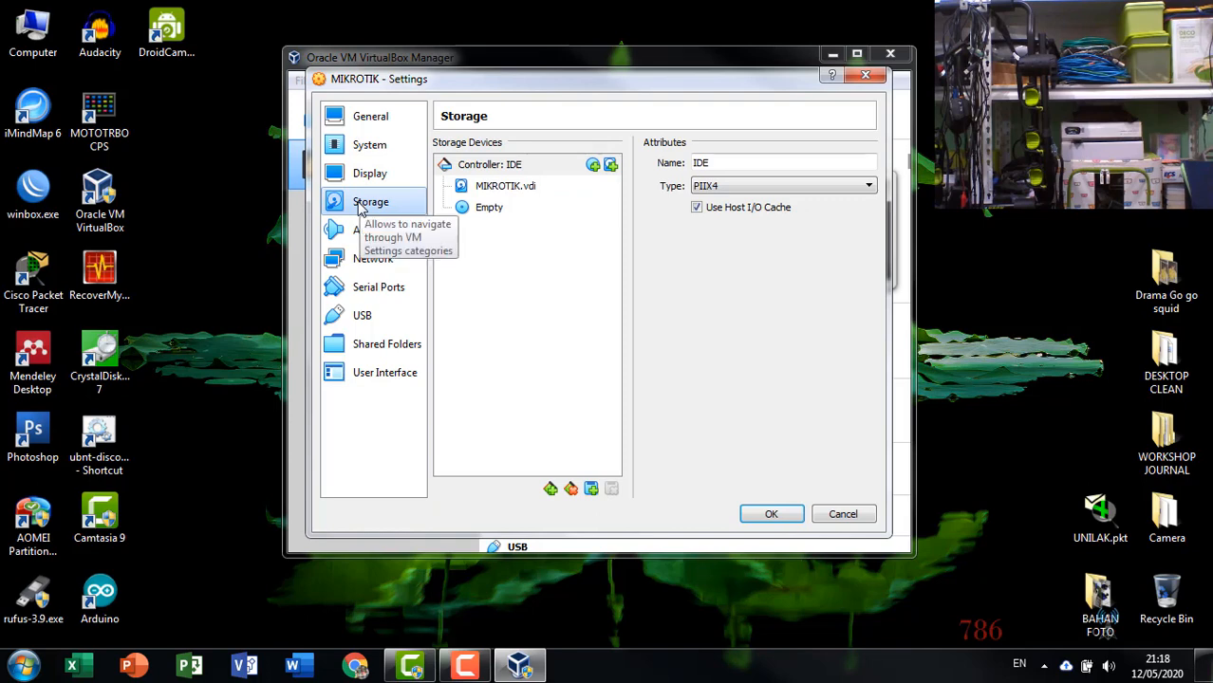
pyautogui.click(507, 190)
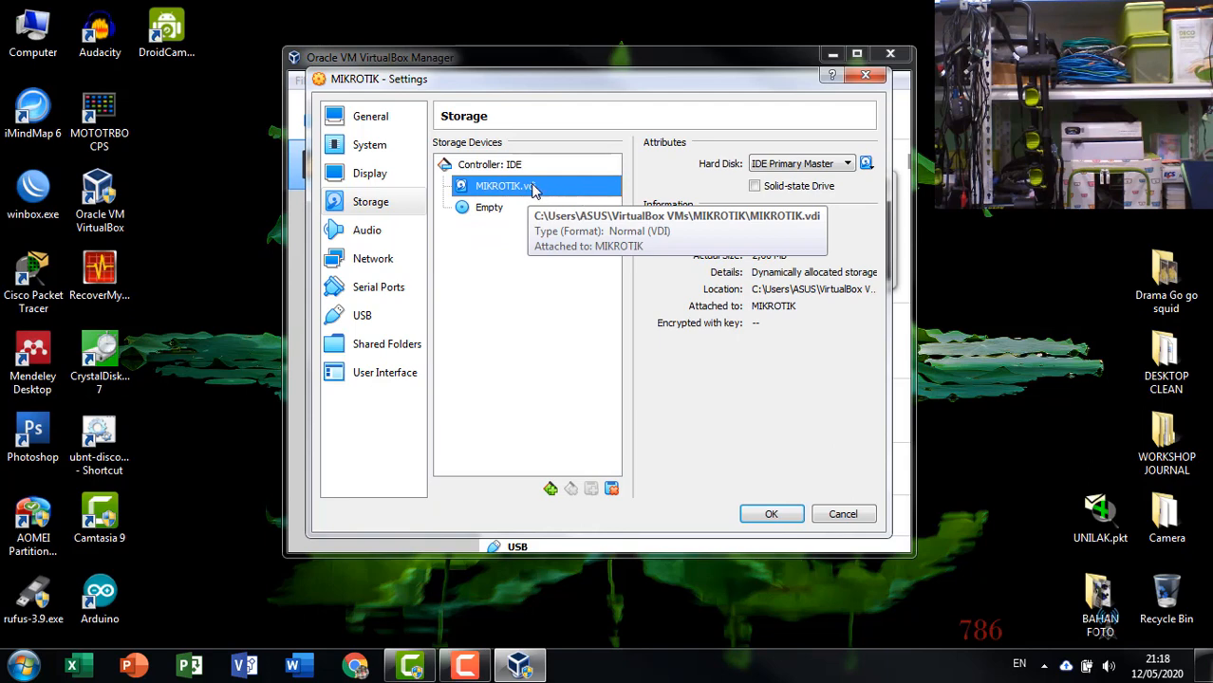
pyautogui.click(495, 214)
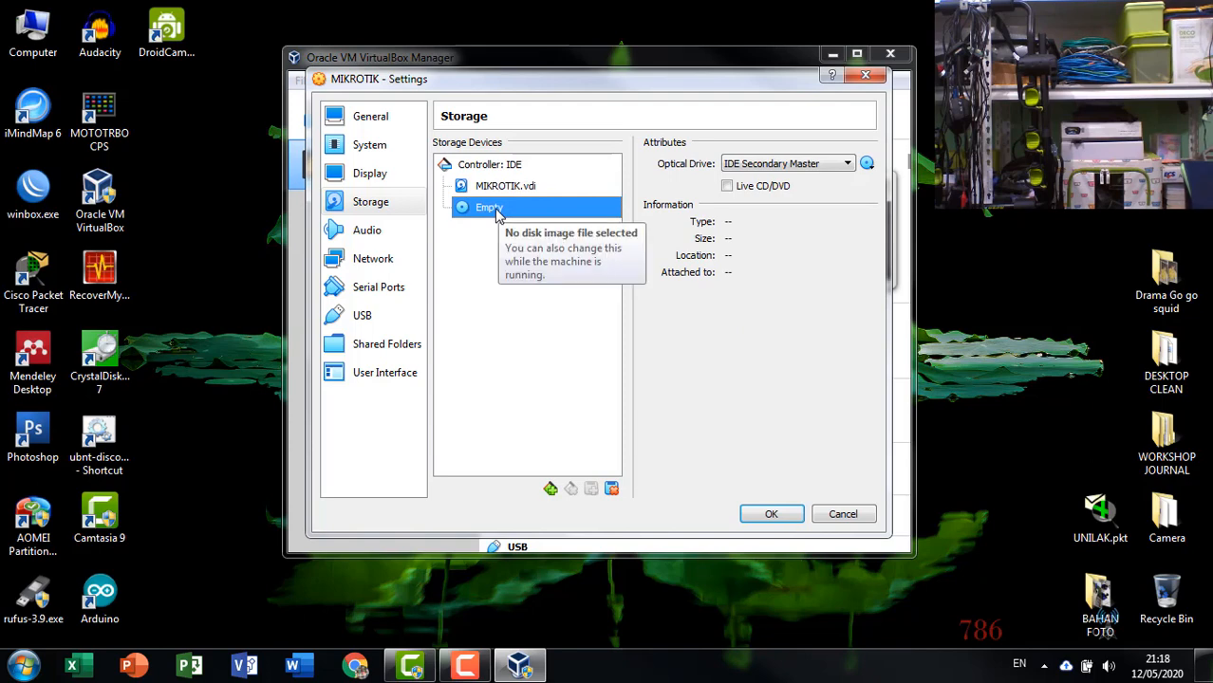
pyautogui.click(780, 190)
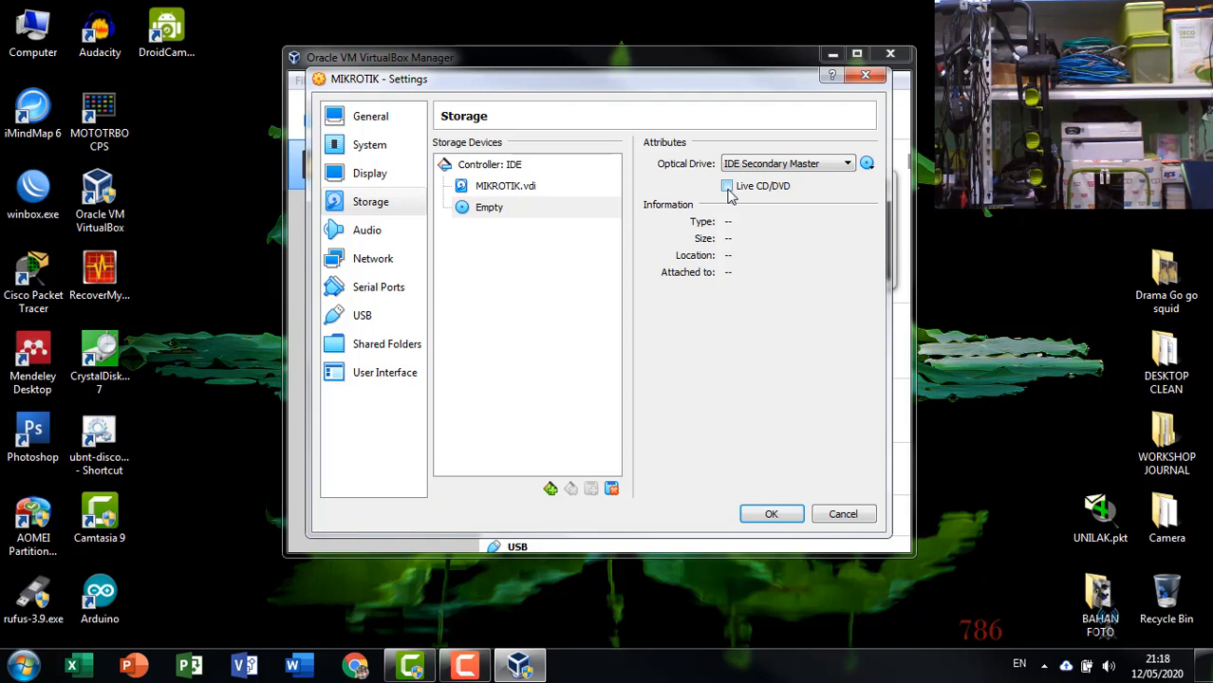
pyautogui.click(868, 164)
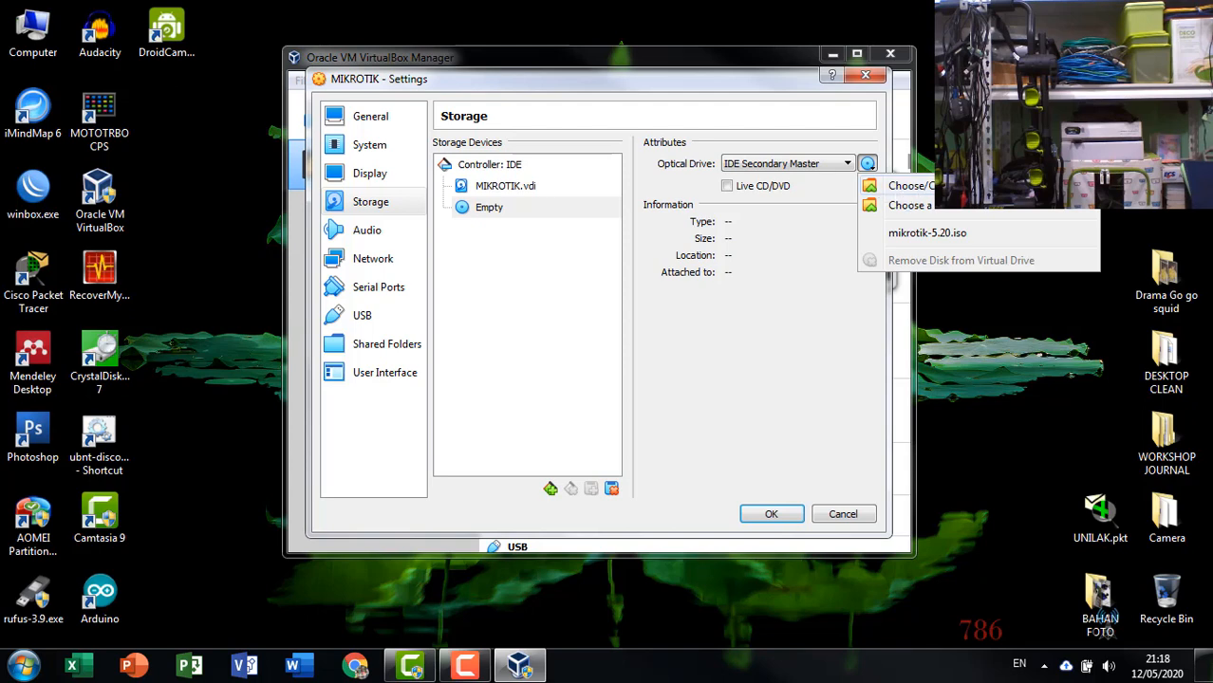
pyautogui.click(909, 185)
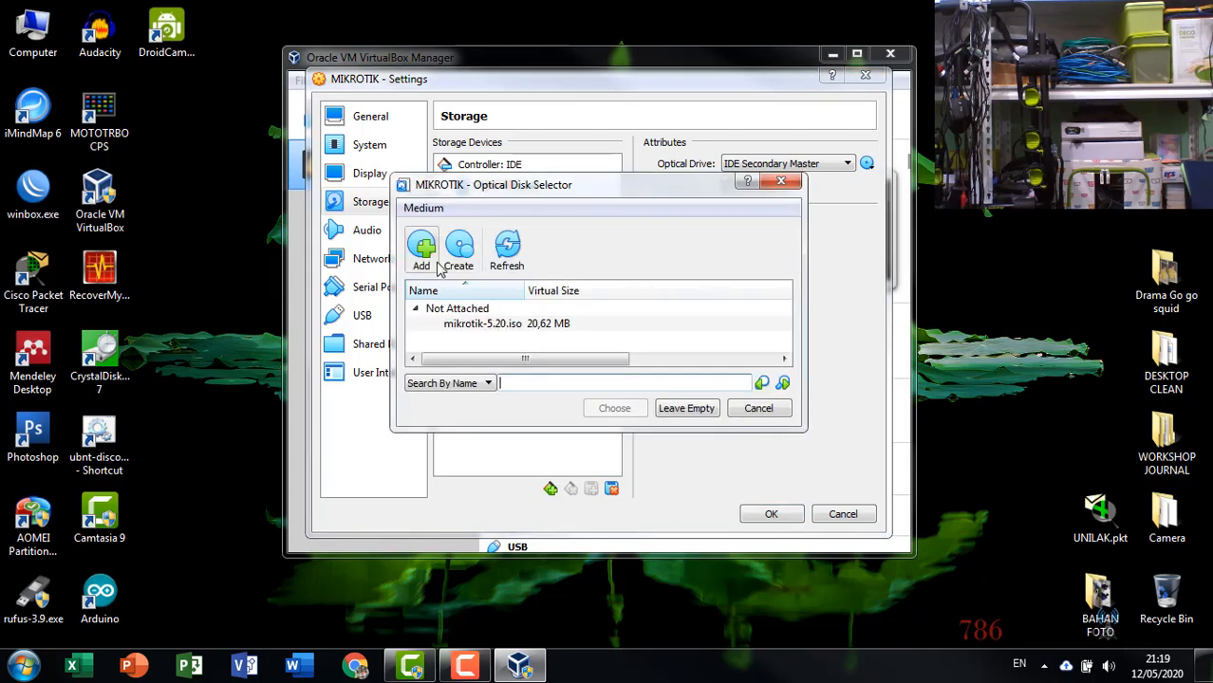
pyautogui.click(423, 248)
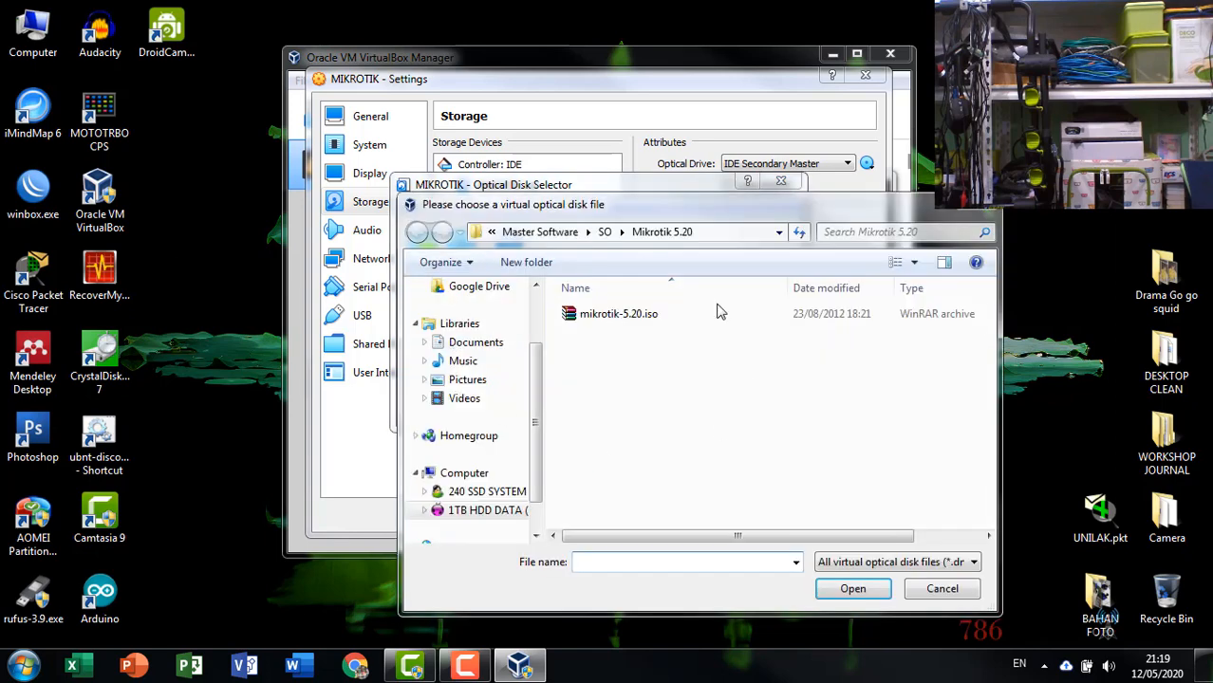
pyautogui.click(698, 314)
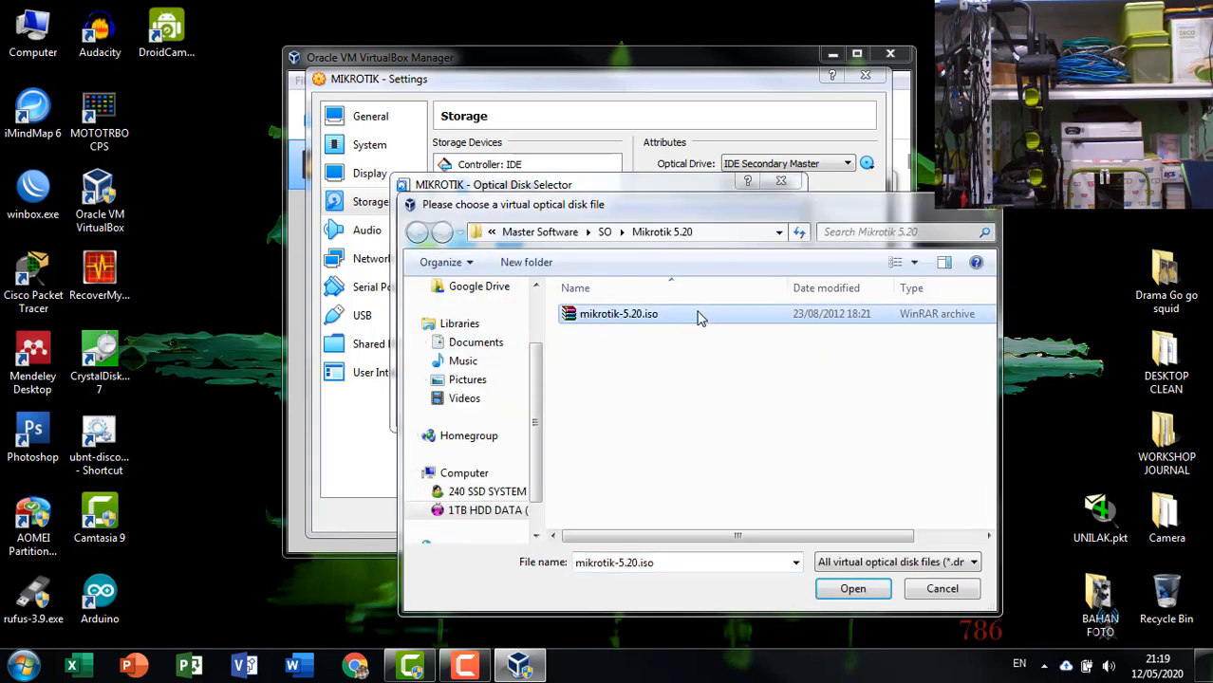
pyautogui.click(852, 596)
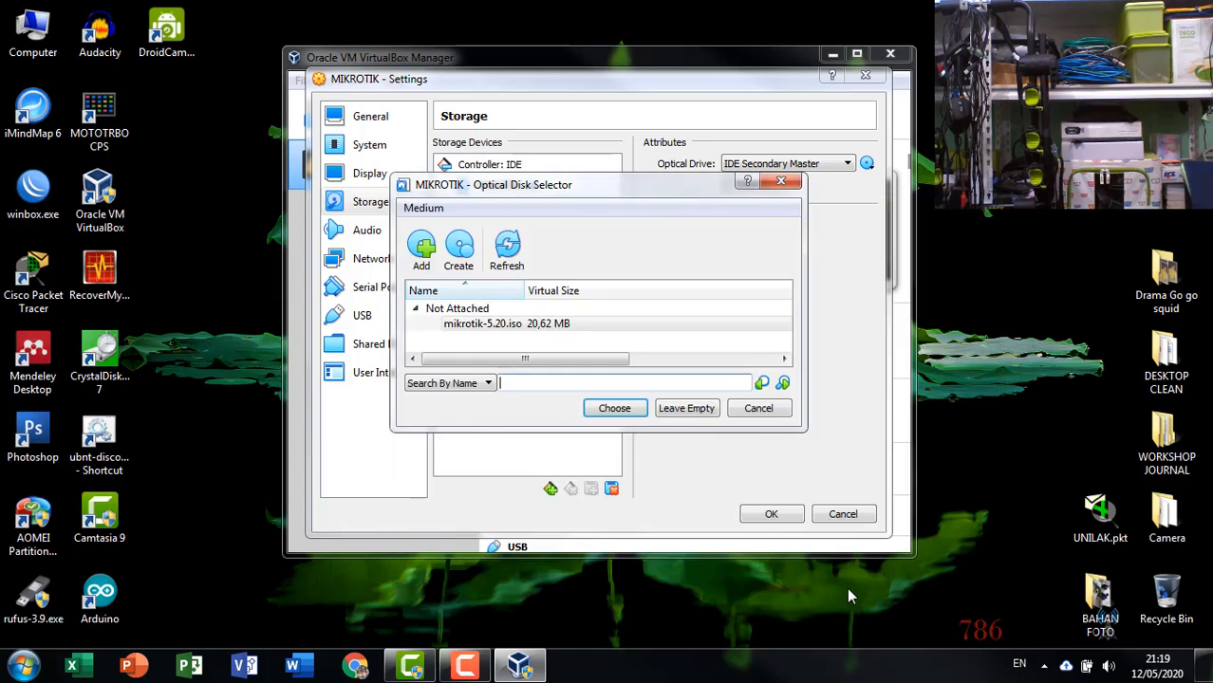
pyautogui.click(556, 338)
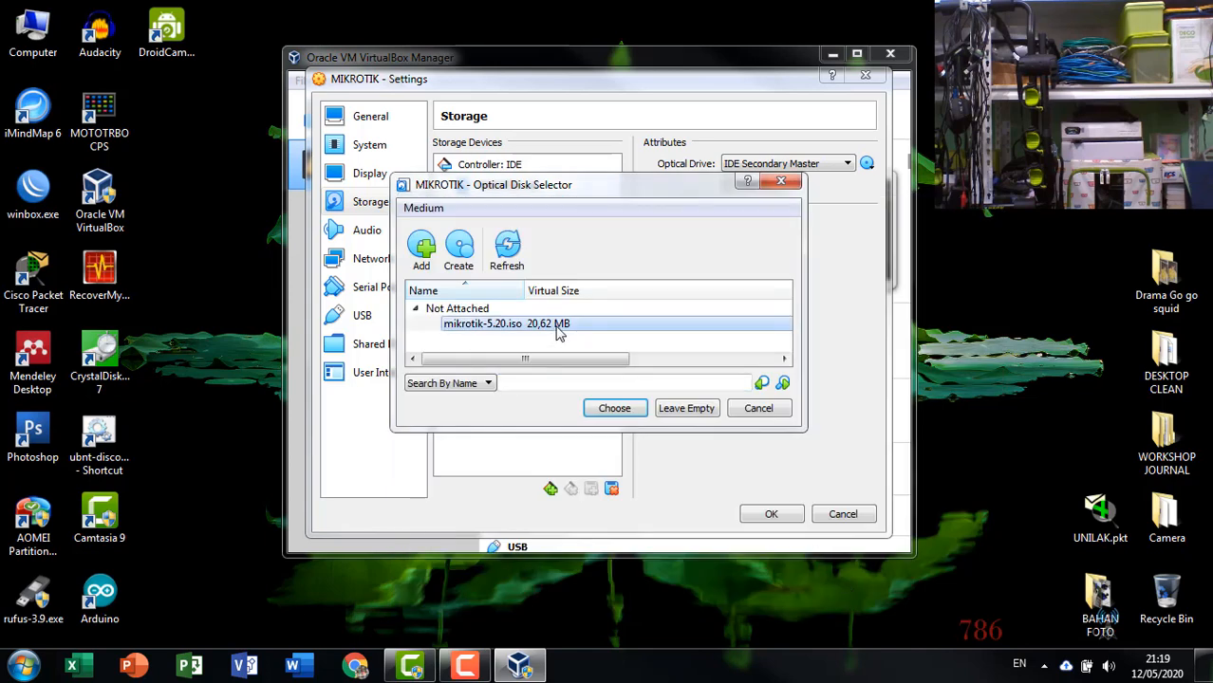
pyautogui.click(607, 414)
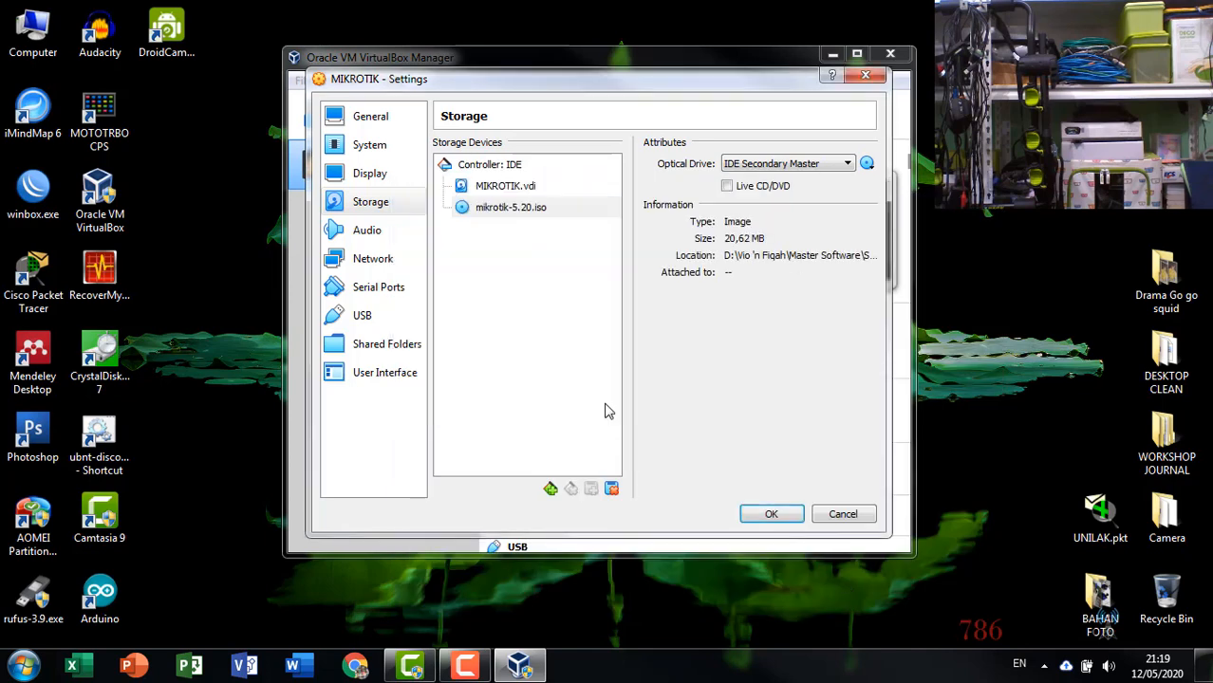
pyautogui.click(484, 216)
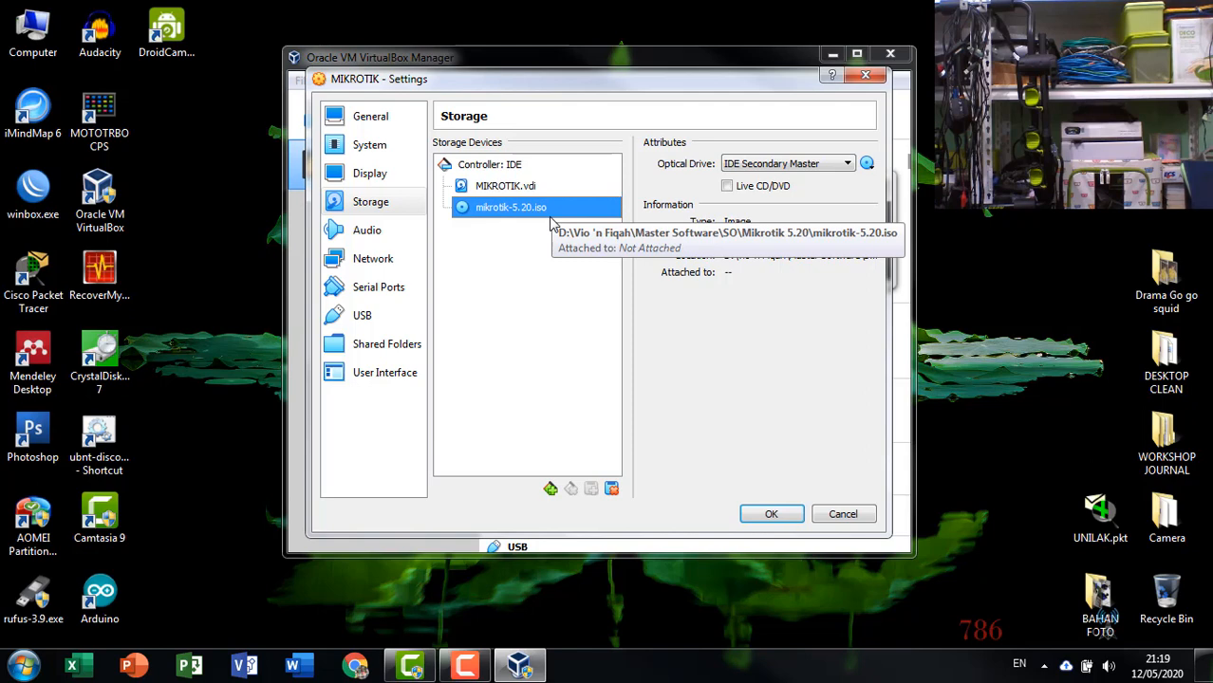
# Open the Network settings and browse through the four adapter tabs.
pyautogui.click(341, 266)
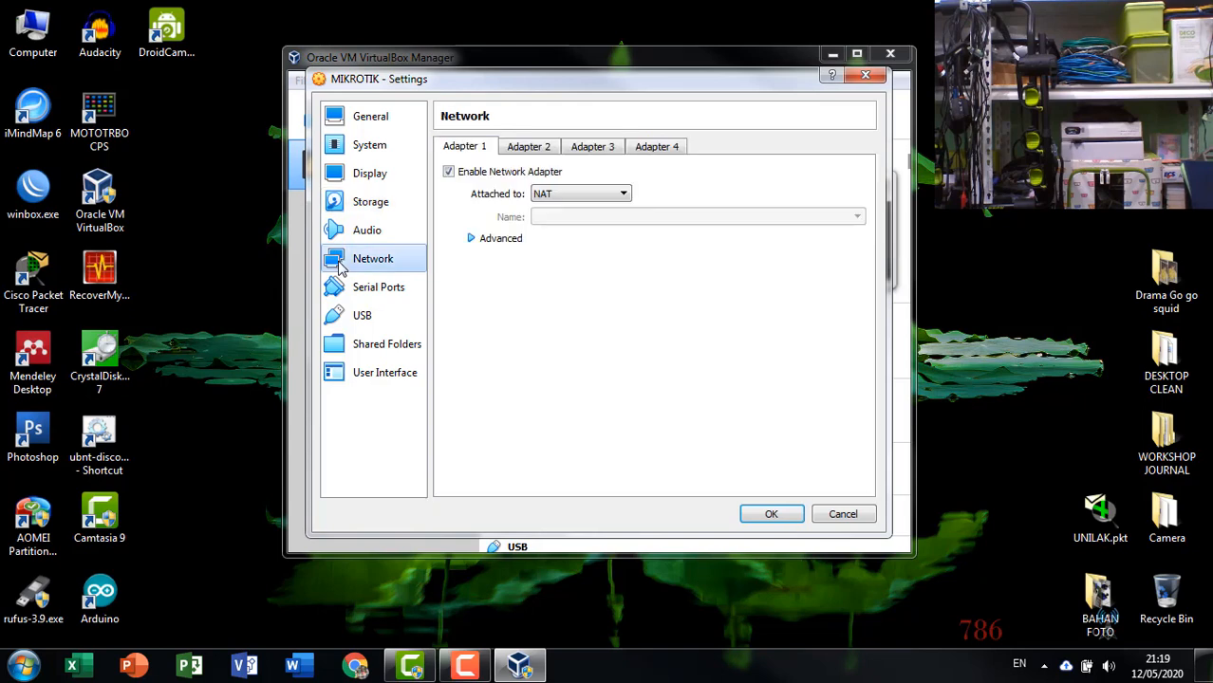
pyautogui.click(529, 149)
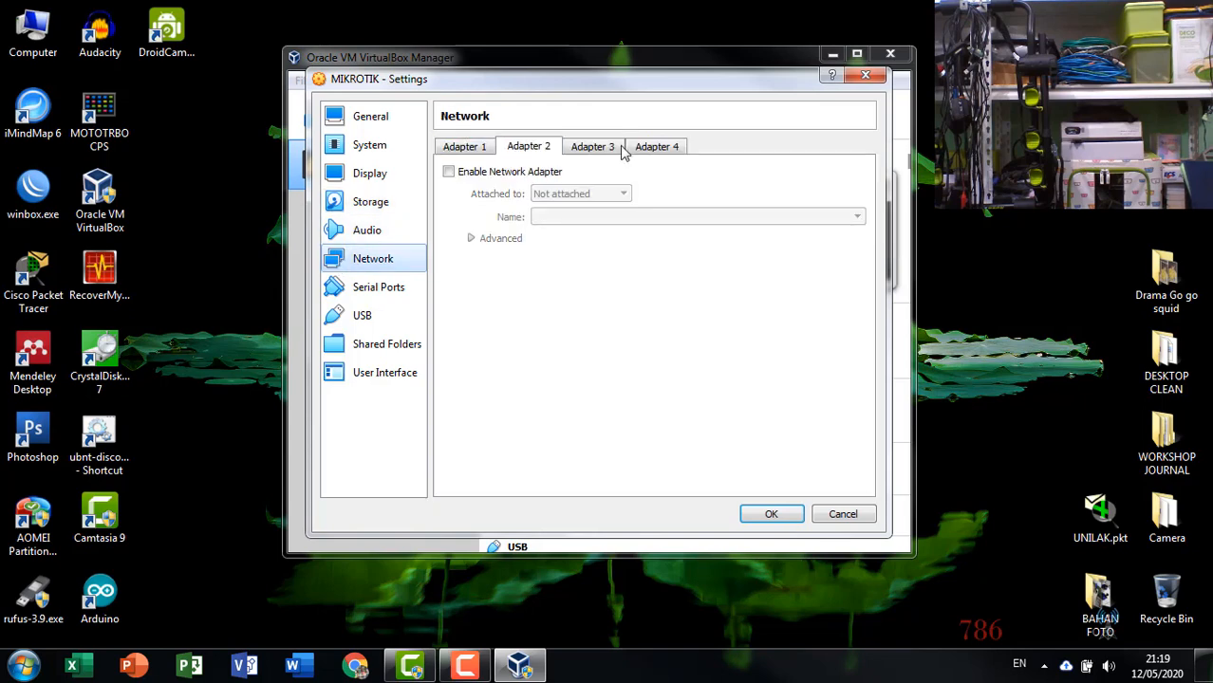
pyautogui.click(612, 150)
pyautogui.click(658, 152)
pyautogui.click(592, 149)
pyautogui.click(527, 150)
pyautogui.click(466, 150)
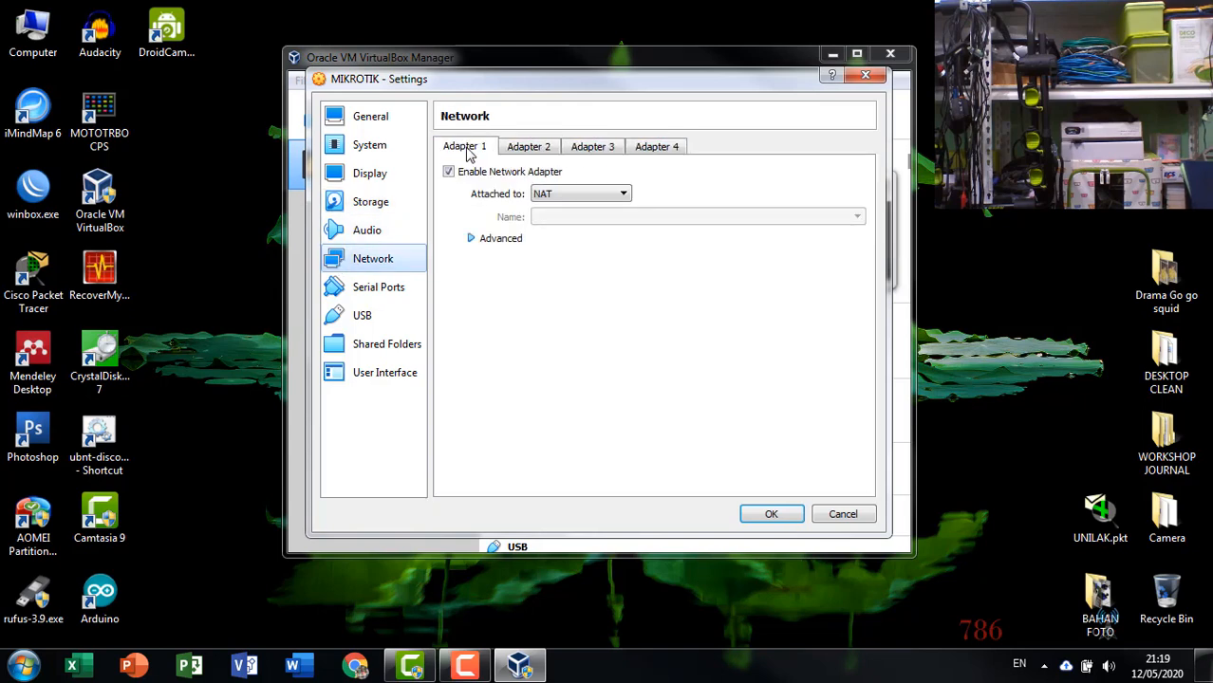
pyautogui.click(513, 153)
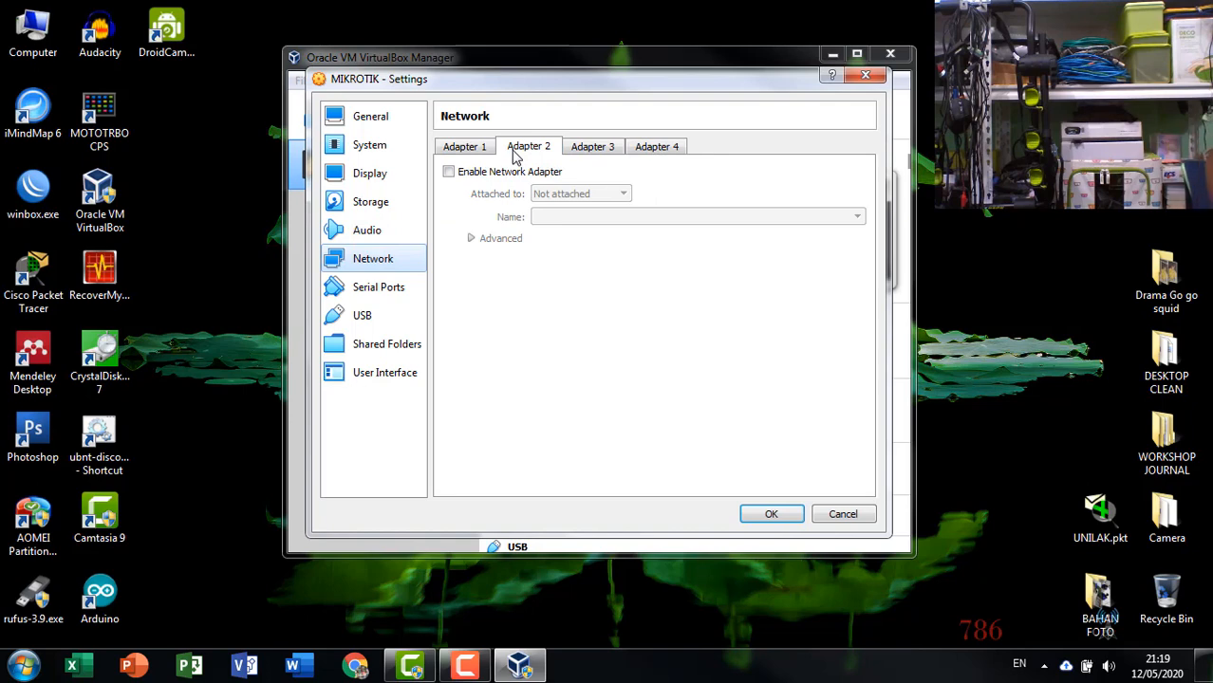
pyautogui.click(445, 150)
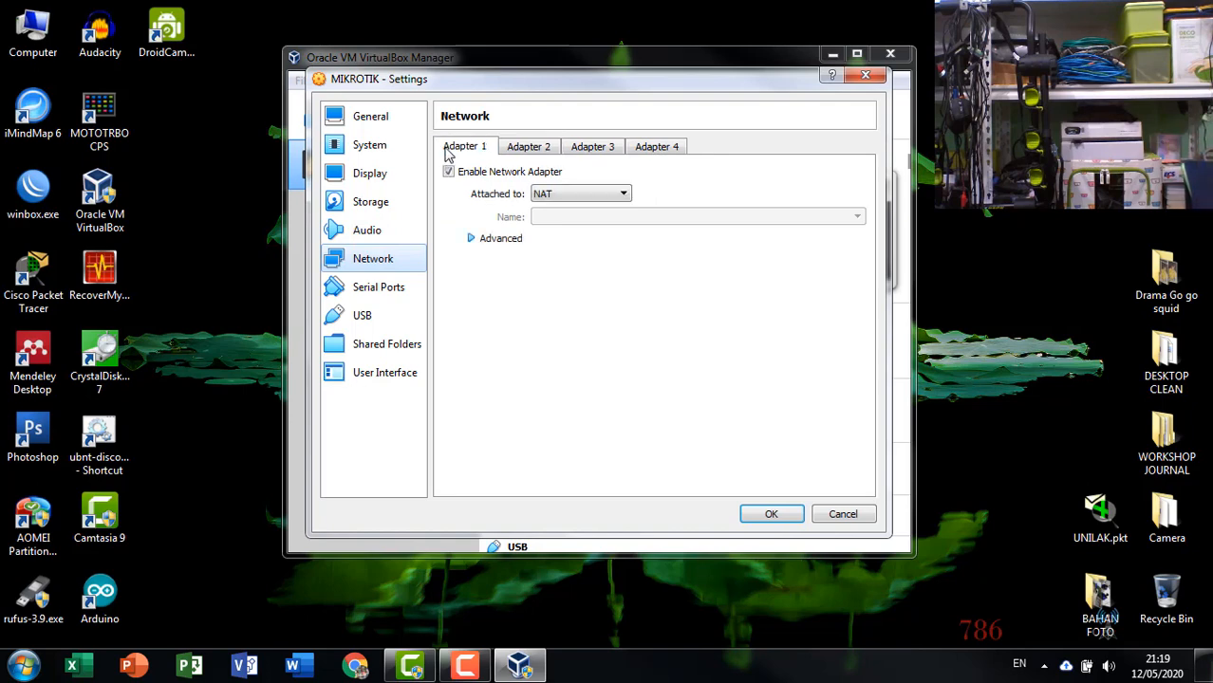
pyautogui.click(529, 145)
pyautogui.click(486, 150)
pyautogui.click(521, 150)
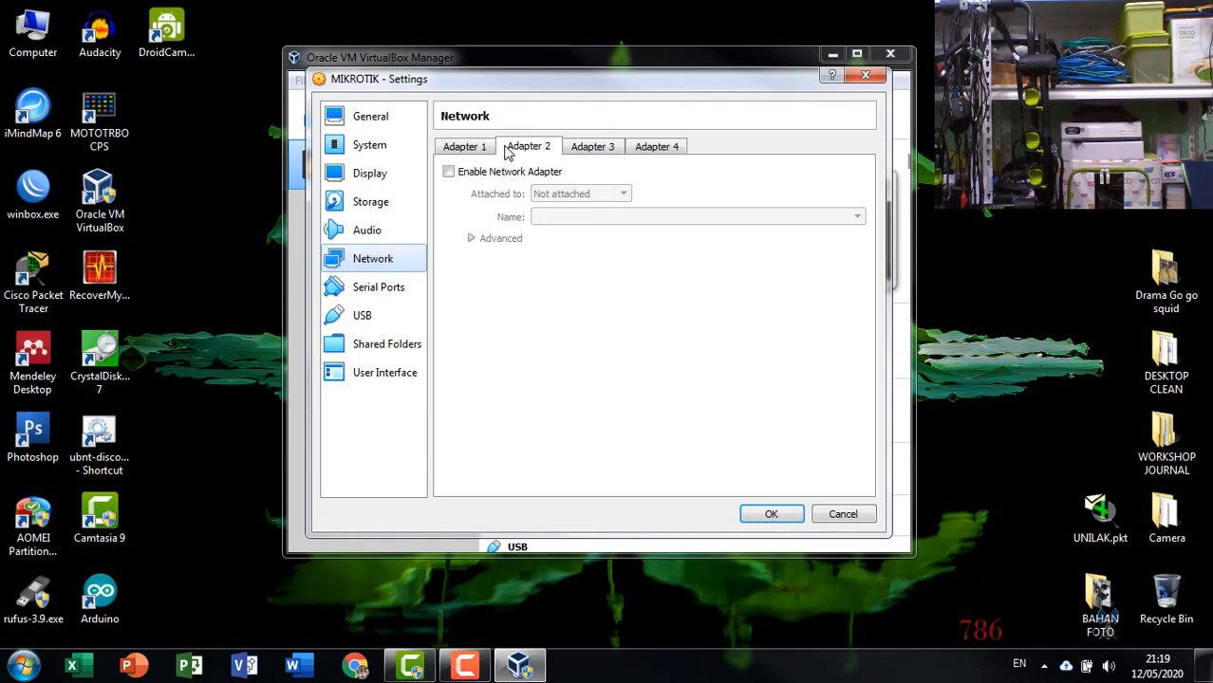
pyautogui.click(487, 152)
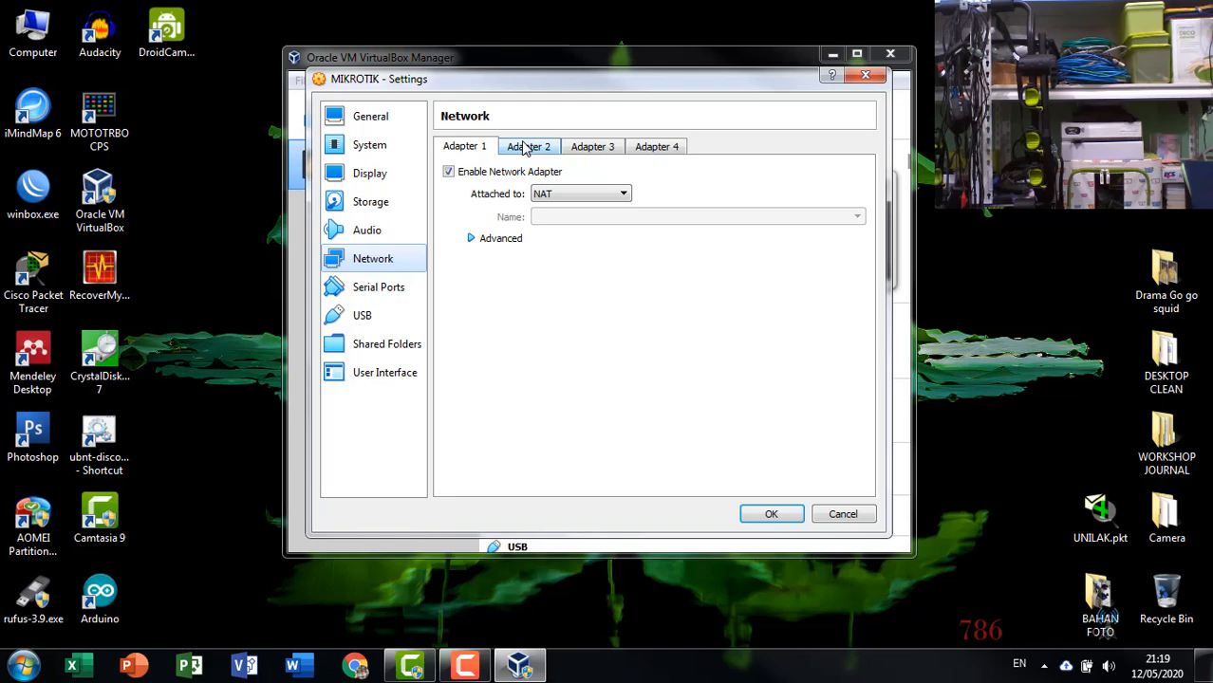
pyautogui.click(524, 150)
pyautogui.click(482, 152)
pyautogui.click(518, 150)
pyautogui.click(484, 152)
pyautogui.click(607, 194)
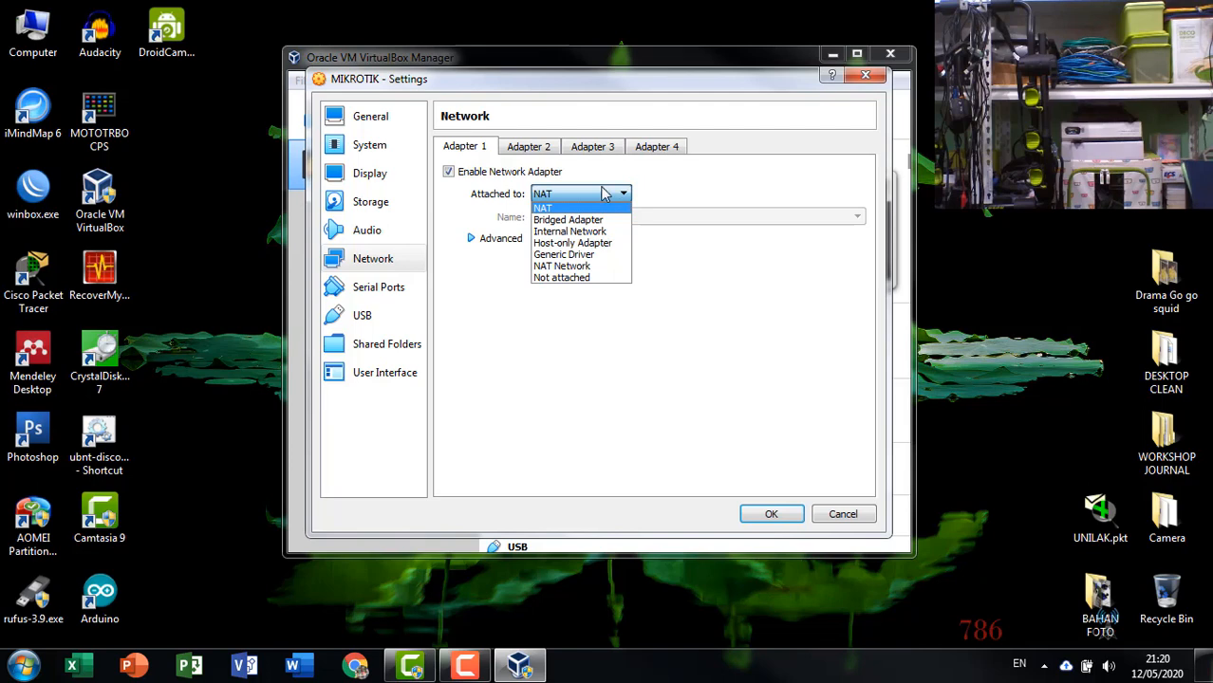
pyautogui.click(551, 173)
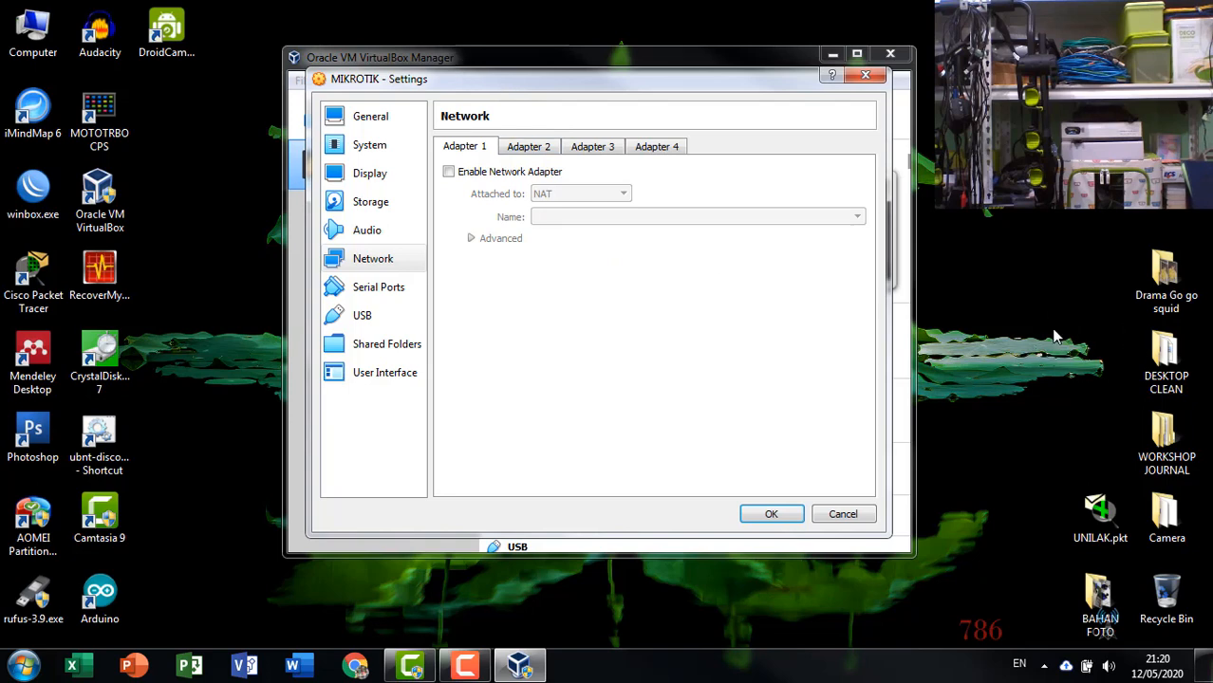
pyautogui.click(505, 175)
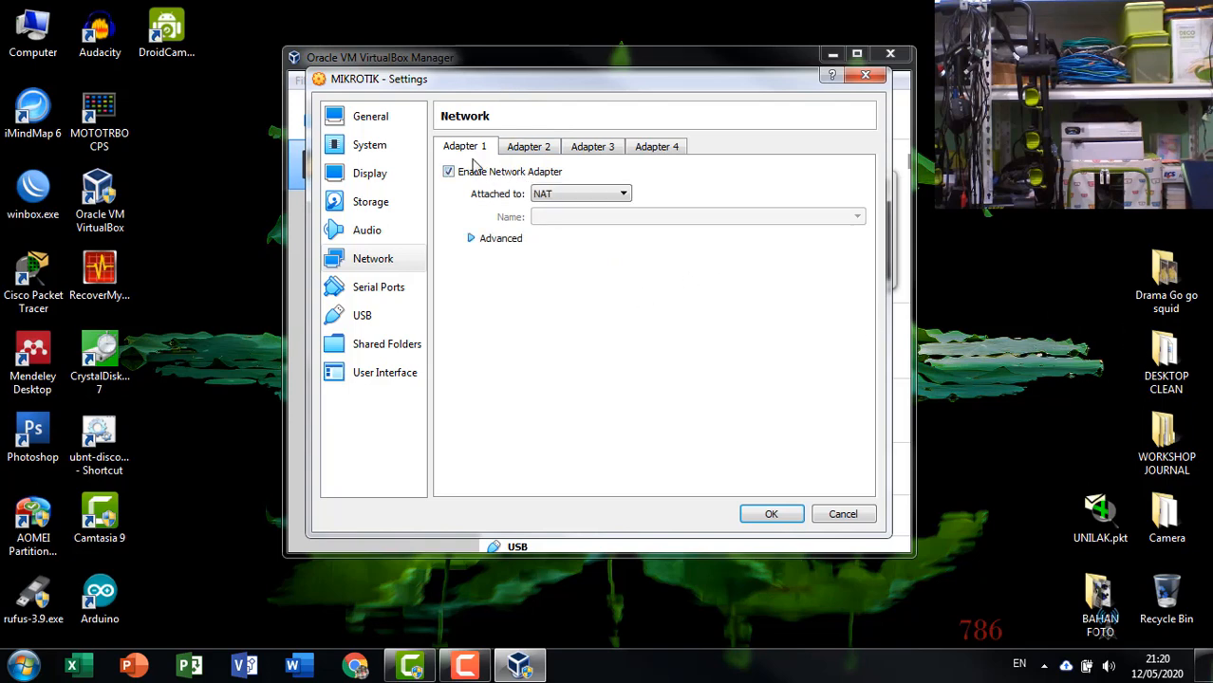
# Attach Adapter 1 as a Bridged Adapter on the Atheros AR9485WB-EG Wireless Network Adapter and save the settings.
pyautogui.click(582, 195)
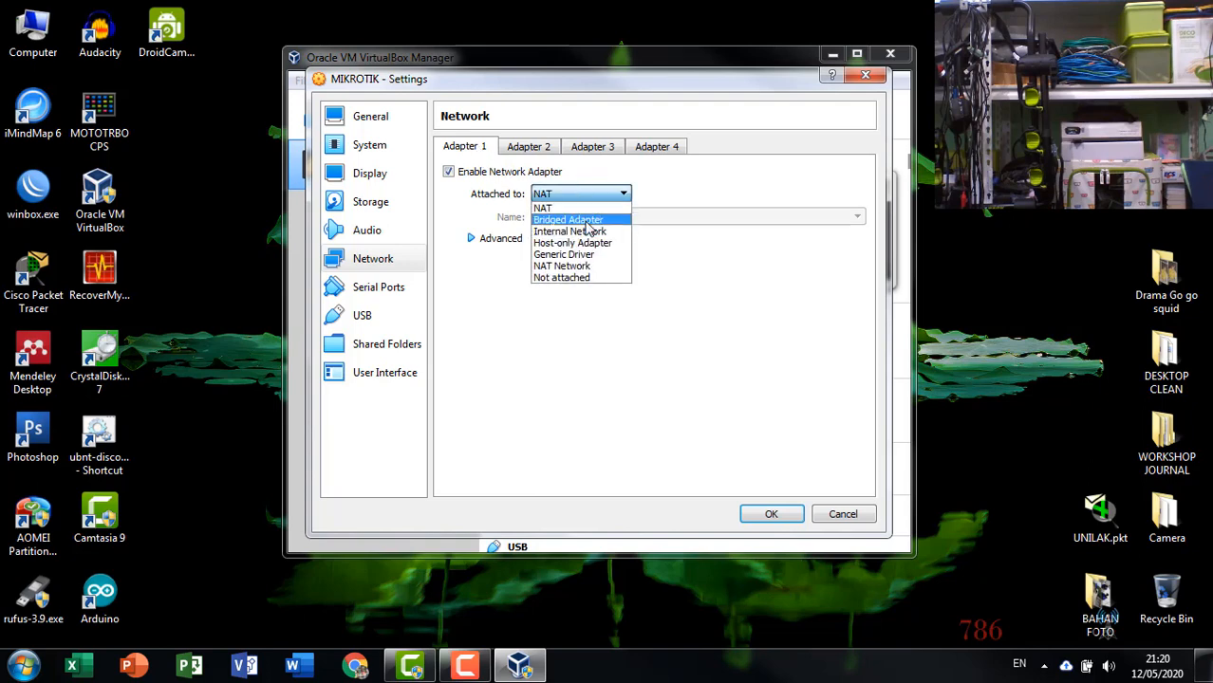
pyautogui.click(585, 221)
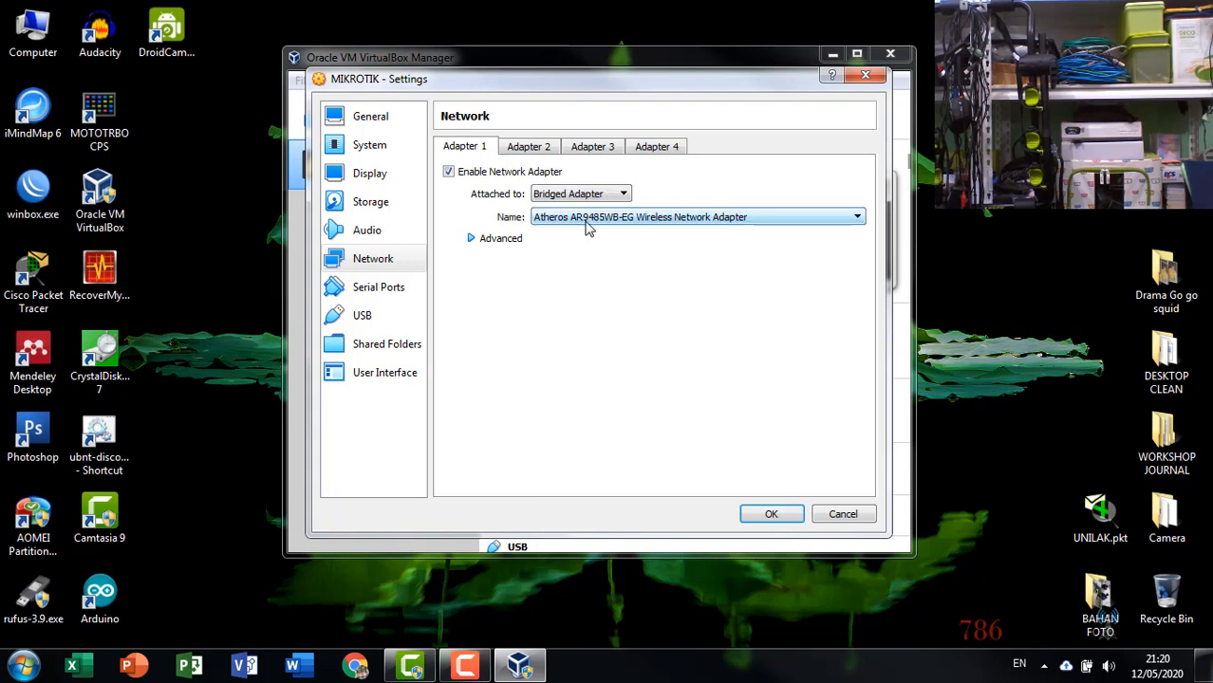
pyautogui.click(537, 221)
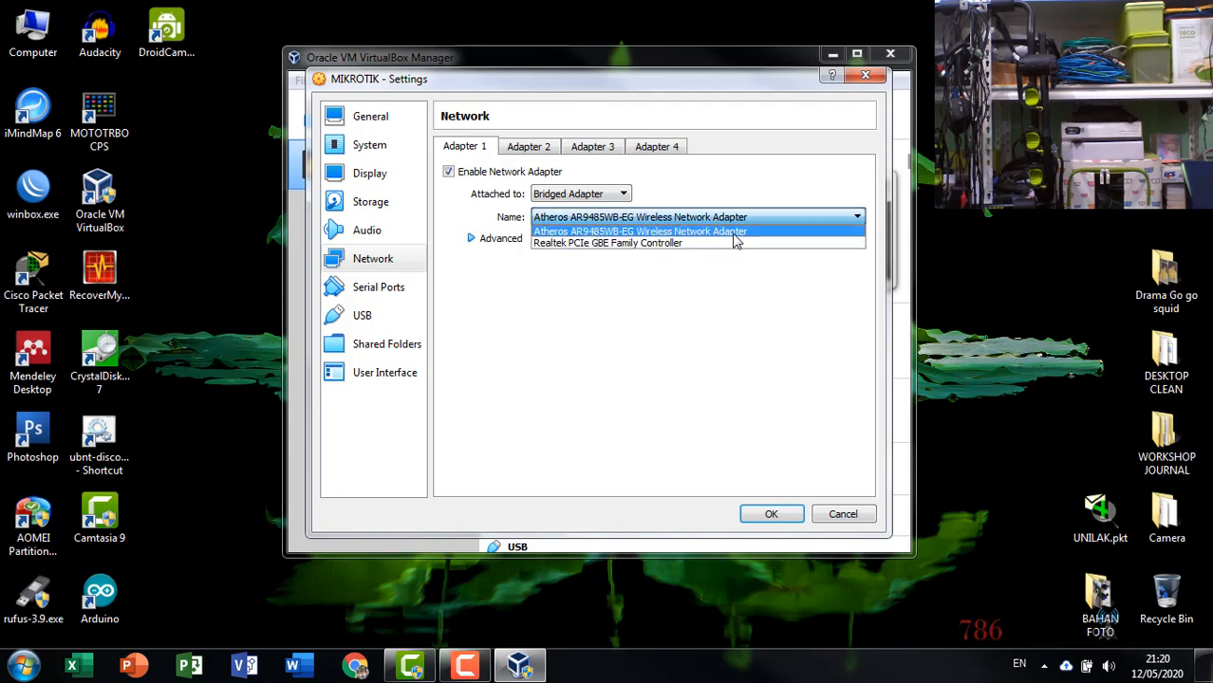
pyautogui.click(734, 232)
pyautogui.click(726, 218)
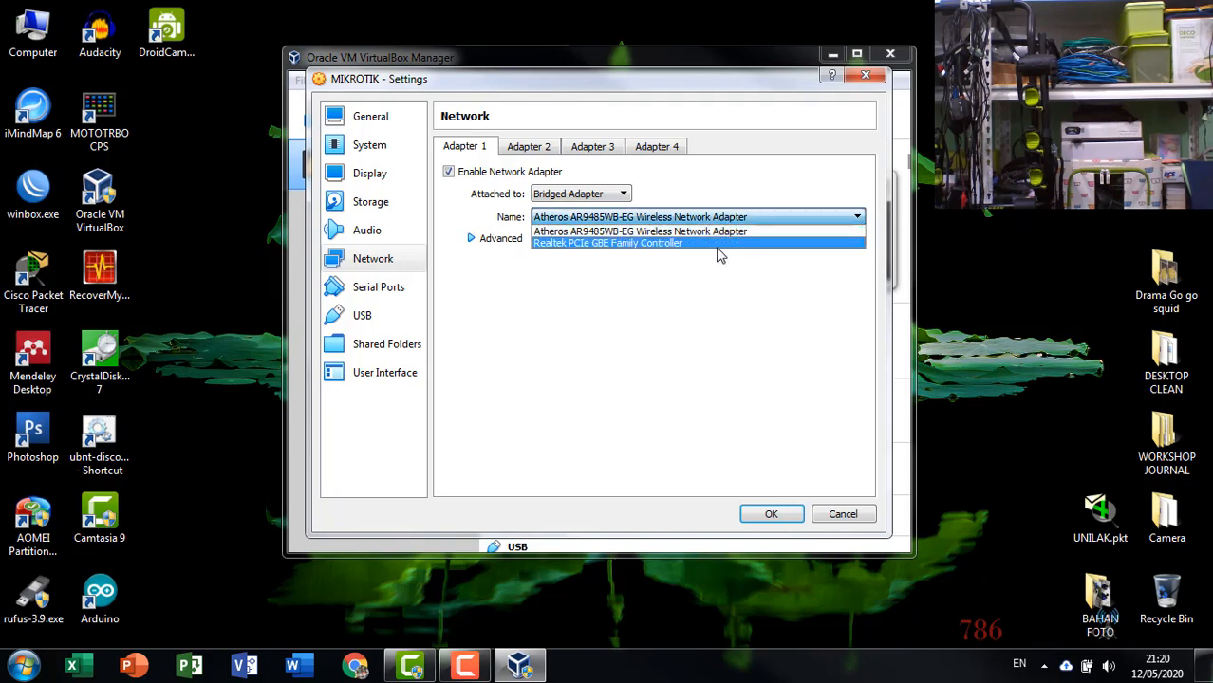
pyautogui.click(730, 231)
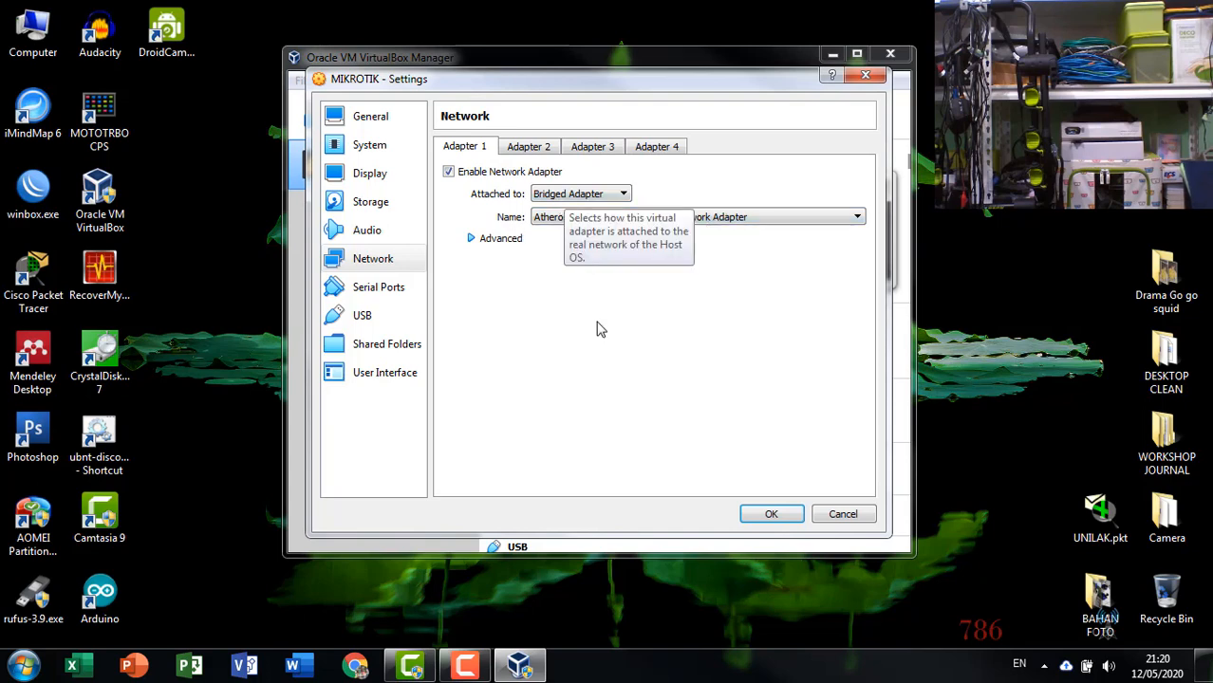
pyautogui.click(771, 515)
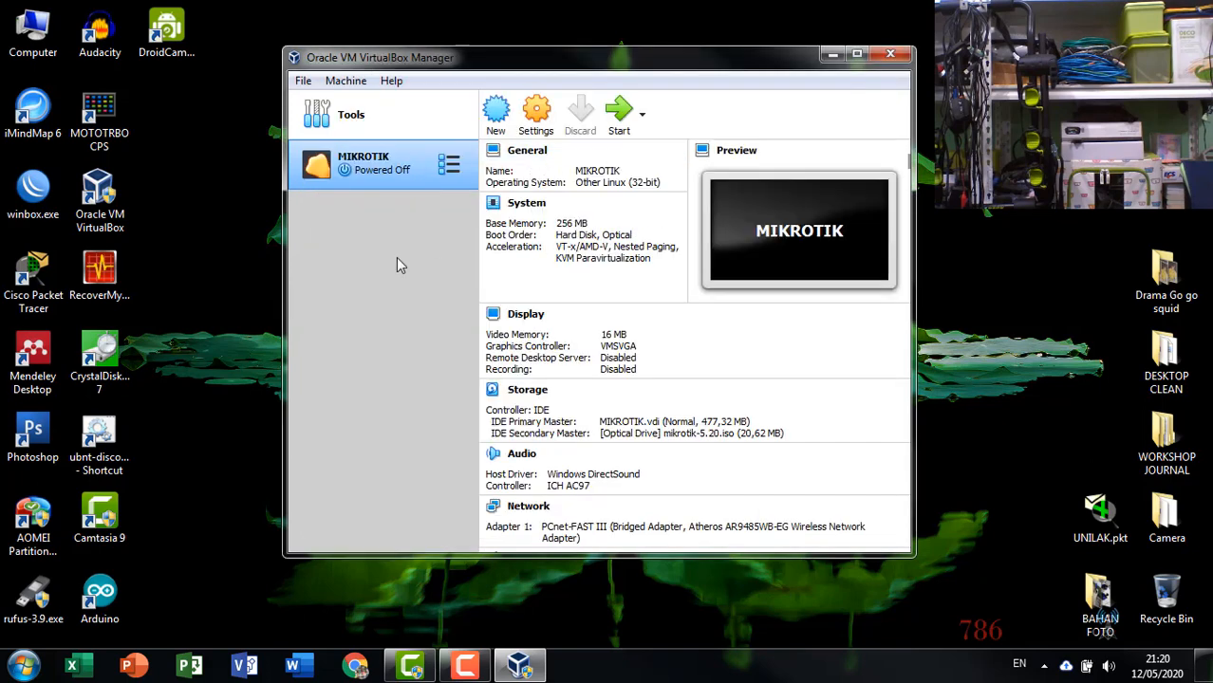
pyautogui.rightClick(968, 207)
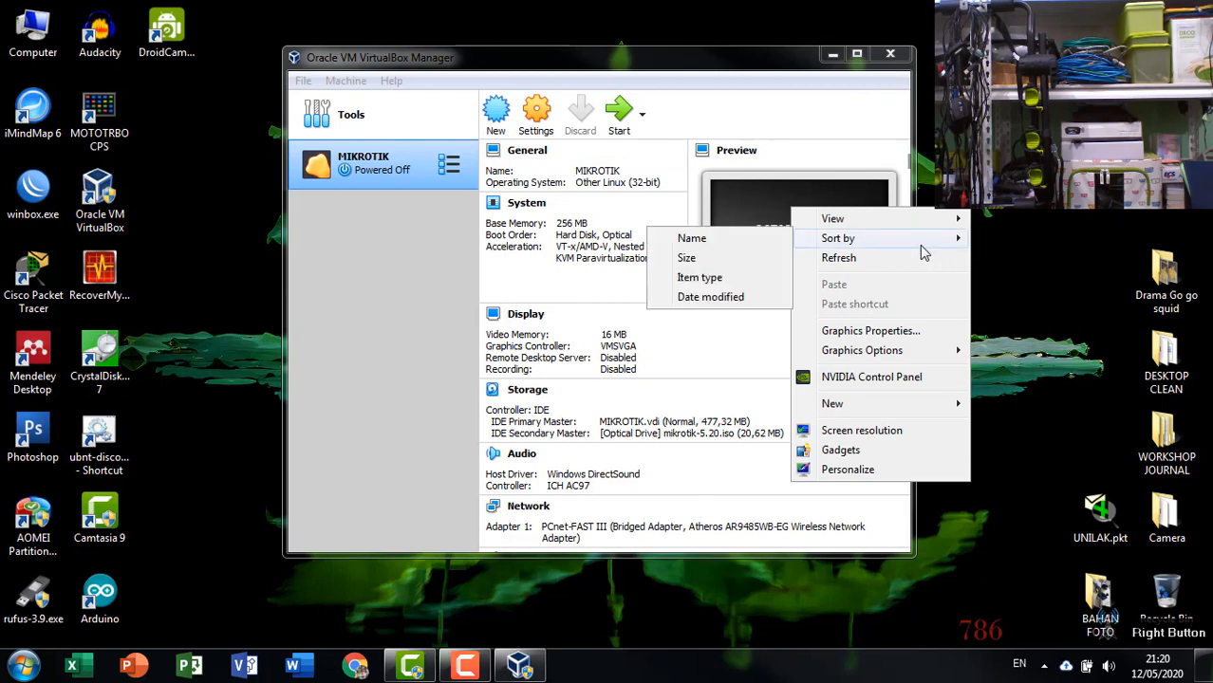
pyautogui.click(907, 259)
pyautogui.click(605, 62)
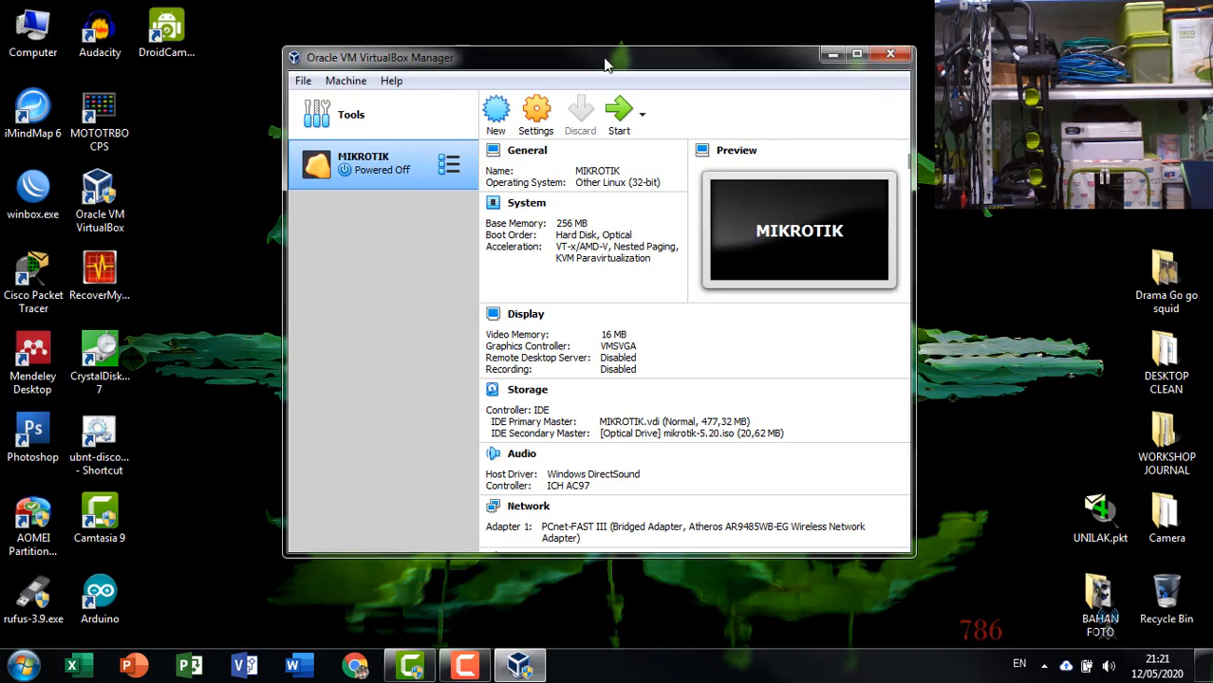
pyautogui.moveTo(606, 62); pyautogui.dragTo(617, 60)
# Start the MIKROTIK machine using mikrotik-5.20.iso as the start-up disk.
pyautogui.click(628, 114)
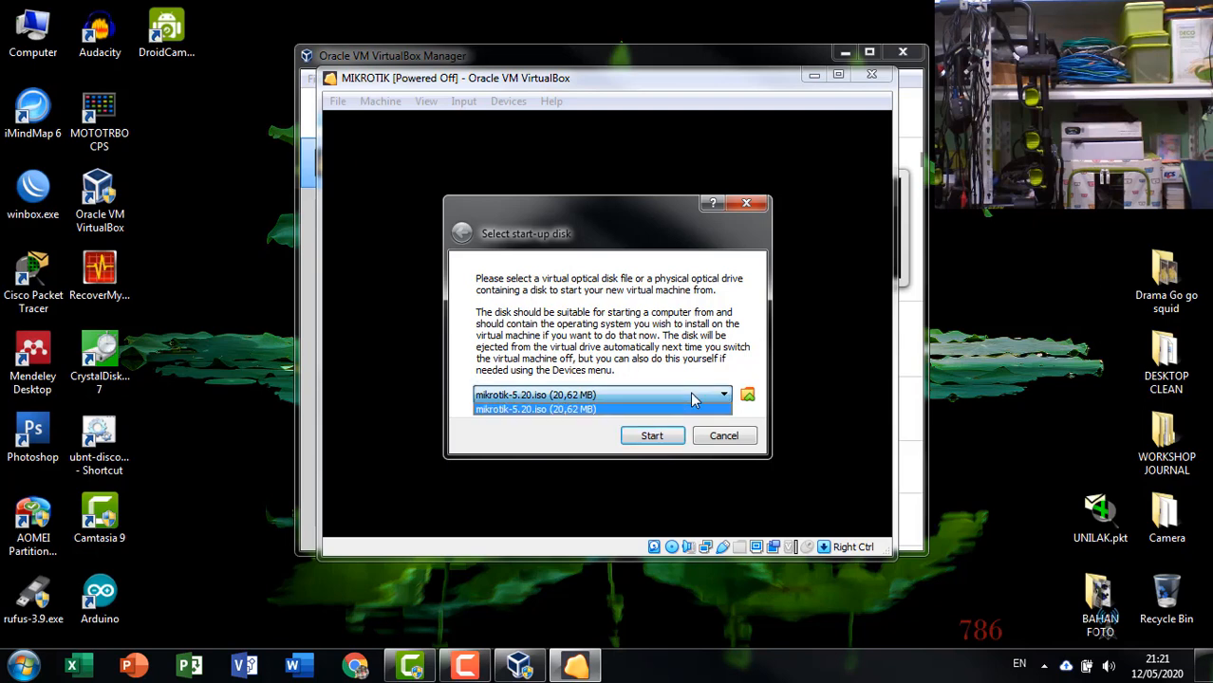
pyautogui.click(670, 436)
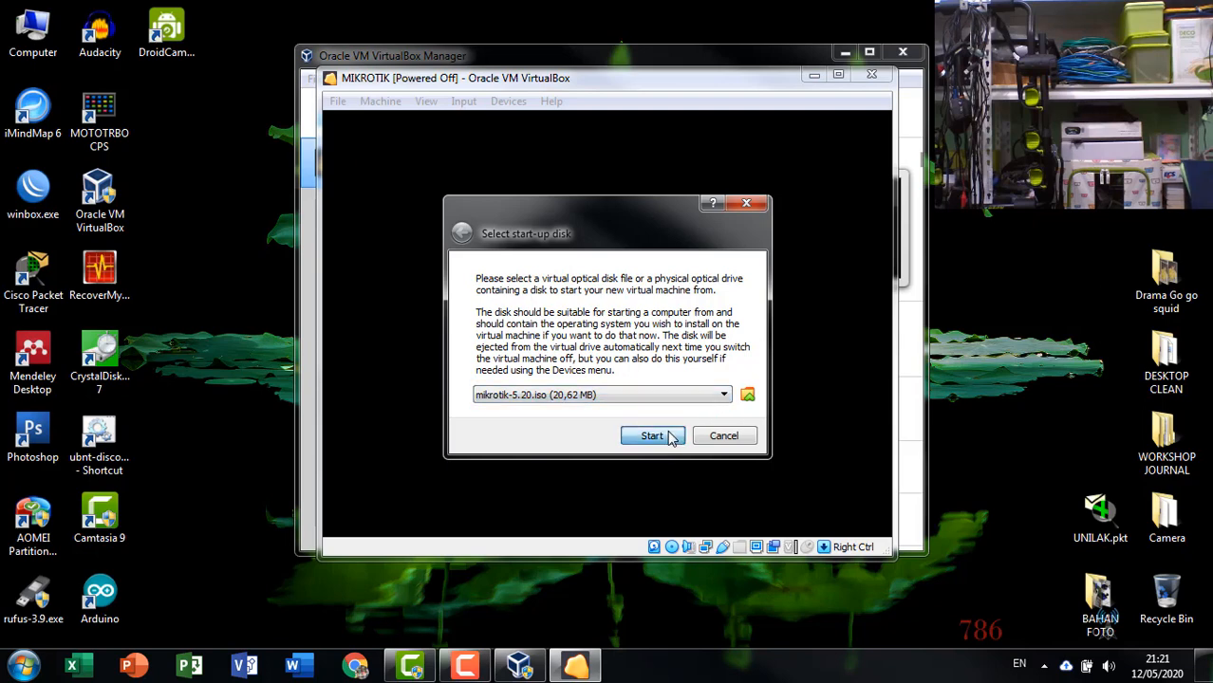
pyautogui.click(670, 436)
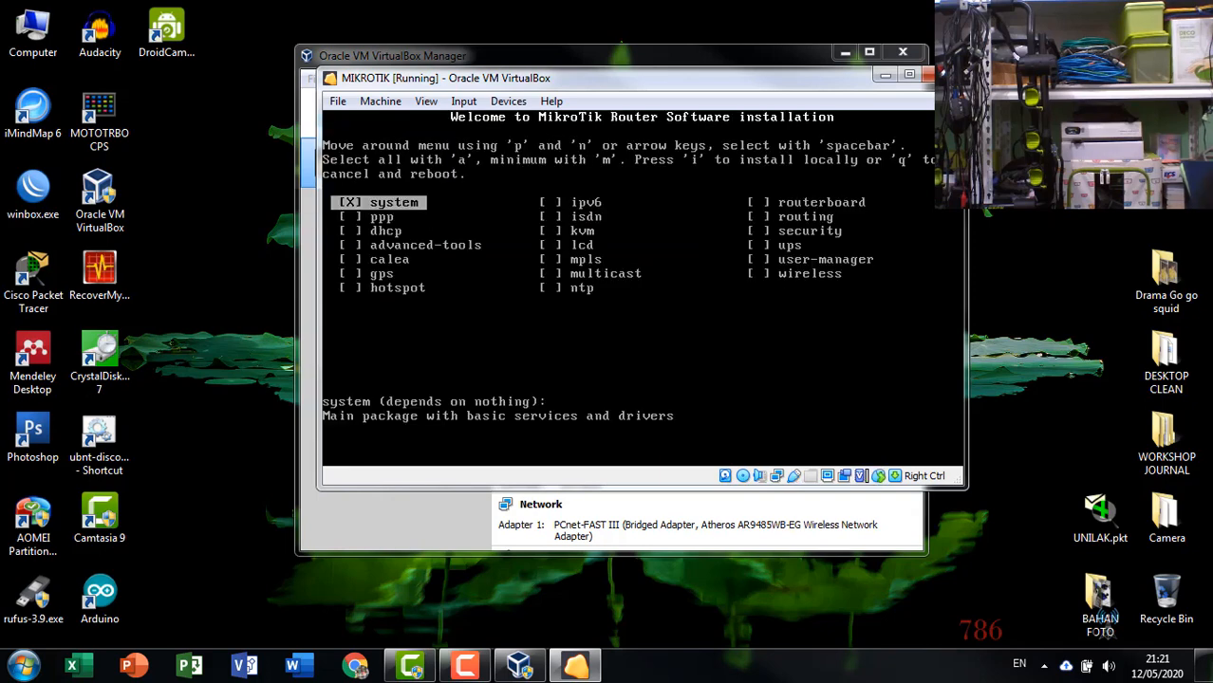
# Move through the package list of the MikroTik installer to review the available packages.
pyautogui.press('Down')
pyautogui.press('Down')
pyautogui.press('Down')
pyautogui.press('Right')
pyautogui.press('Right')
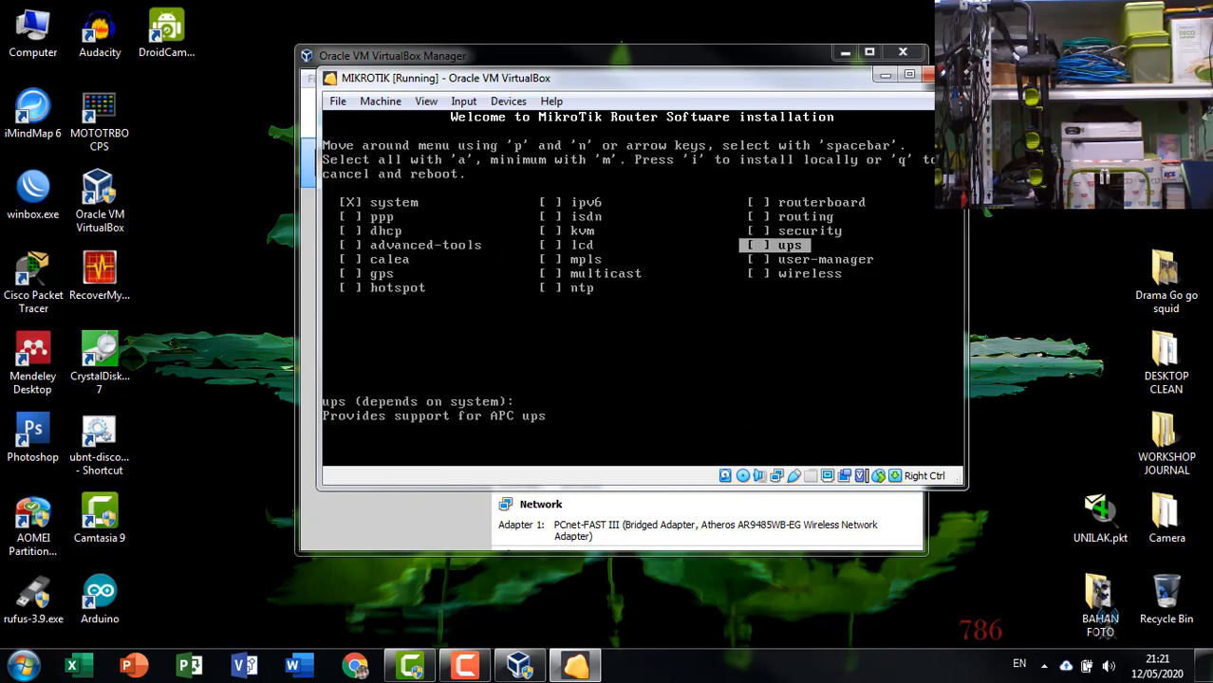
pyautogui.press('Up')
pyautogui.press('Up')
pyautogui.press('Left')
pyautogui.press('Left')
pyautogui.press('Down')
# Mark the lcd, mpls and multicast packages in the installer list.
pyautogui.press('Down')
pyautogui.press('Down')
pyautogui.press('Down')
pyautogui.press('Up')
pyautogui.press('Up')
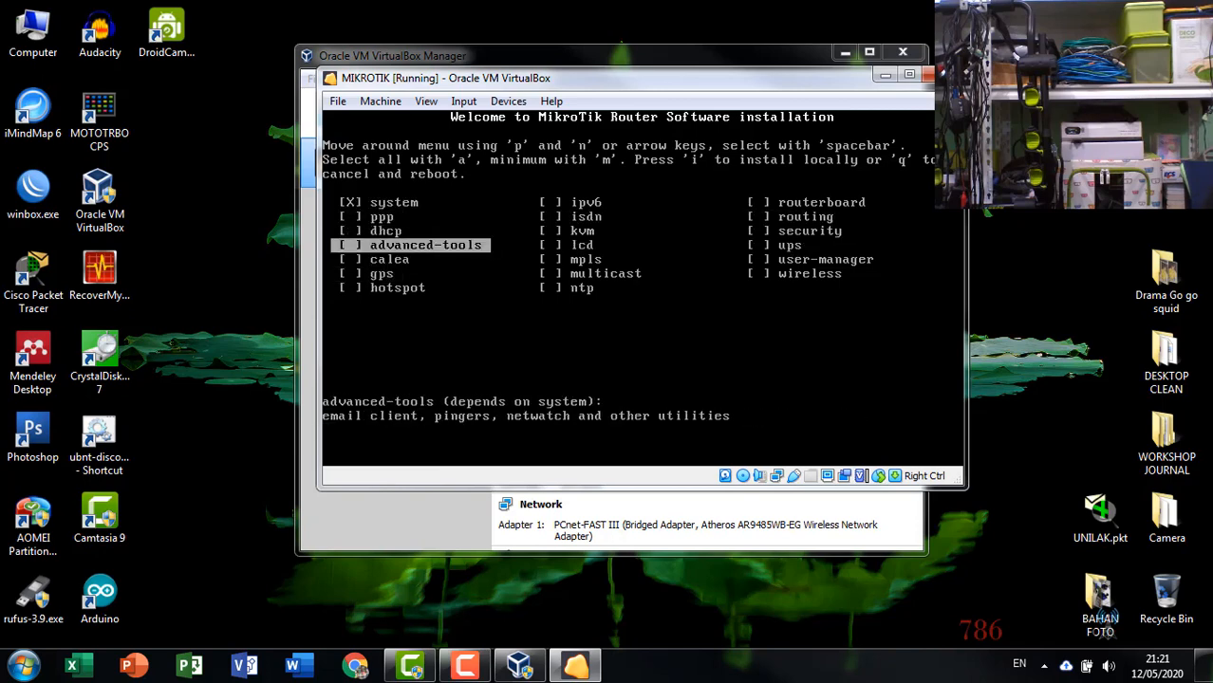
pyautogui.press('Down')
pyautogui.press('Down')
pyautogui.press('Right')
pyautogui.press('Right')
pyautogui.press('Up')
pyautogui.press('Up')
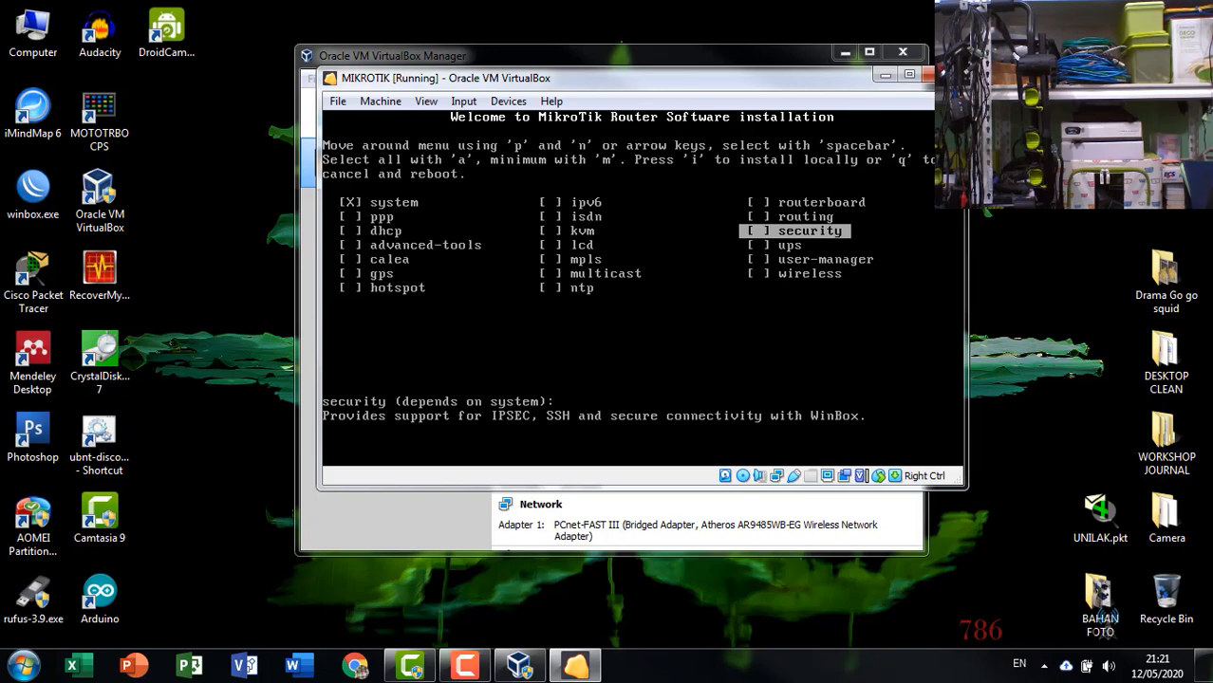
pyautogui.press('Left')
pyautogui.press('Up')
pyautogui.press('Down')
pyautogui.press('Down')
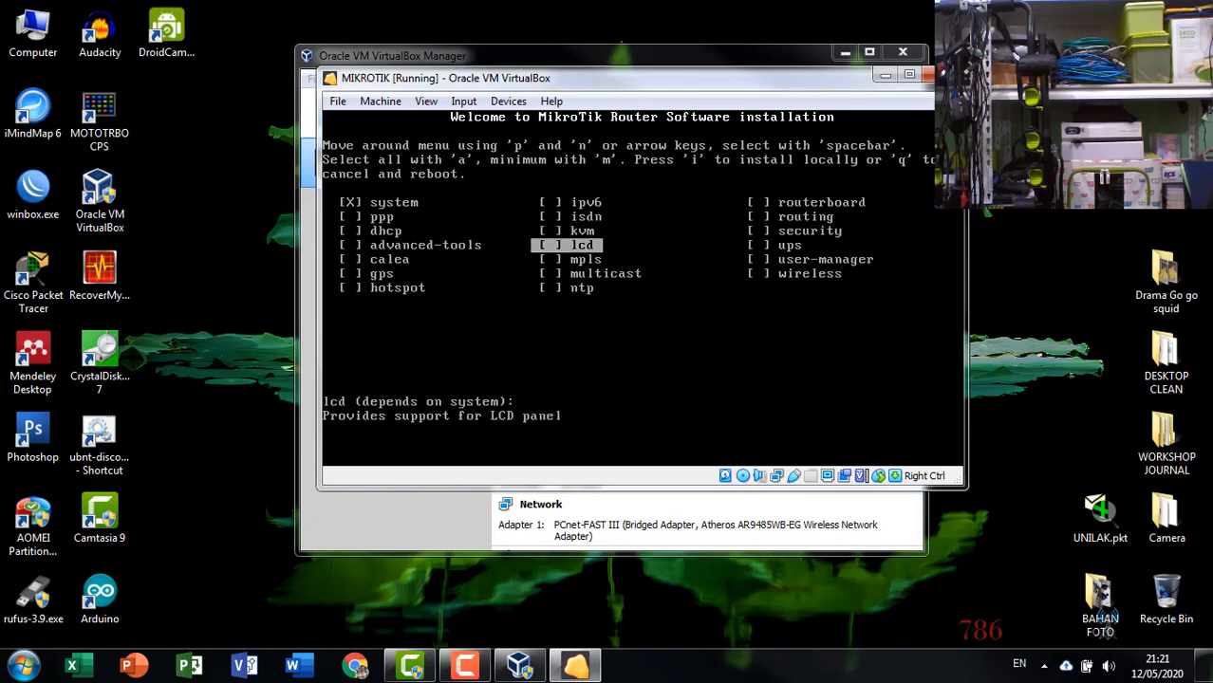
pyautogui.press('space')
pyautogui.press('Down')
pyautogui.press('space')
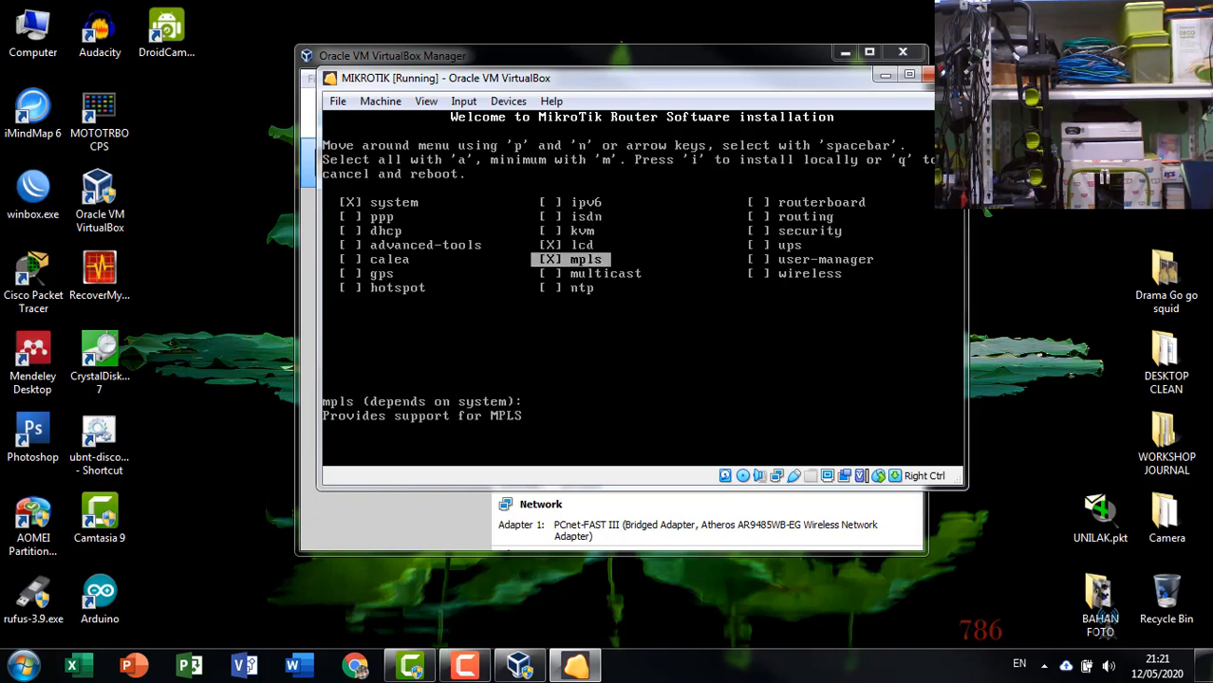
# Return to the system package and select all packages for installation.
pyautogui.press('Down')
pyautogui.press('space')
pyautogui.press('Up')
pyautogui.press('Up')
pyautogui.press('Up')
pyautogui.press('Up')
pyautogui.press('Up')
pyautogui.press('Down')
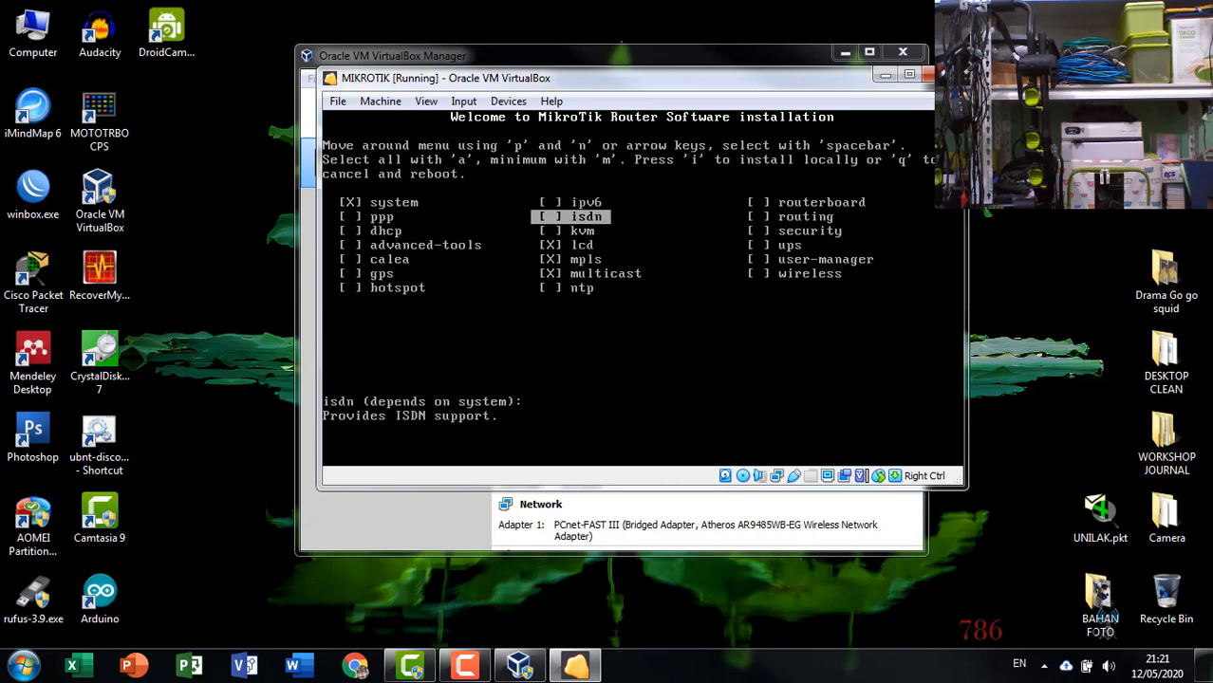
pyautogui.press('Down')
pyautogui.press('Down')
pyautogui.press('Up')
pyautogui.press('Up')
pyautogui.press('Up')
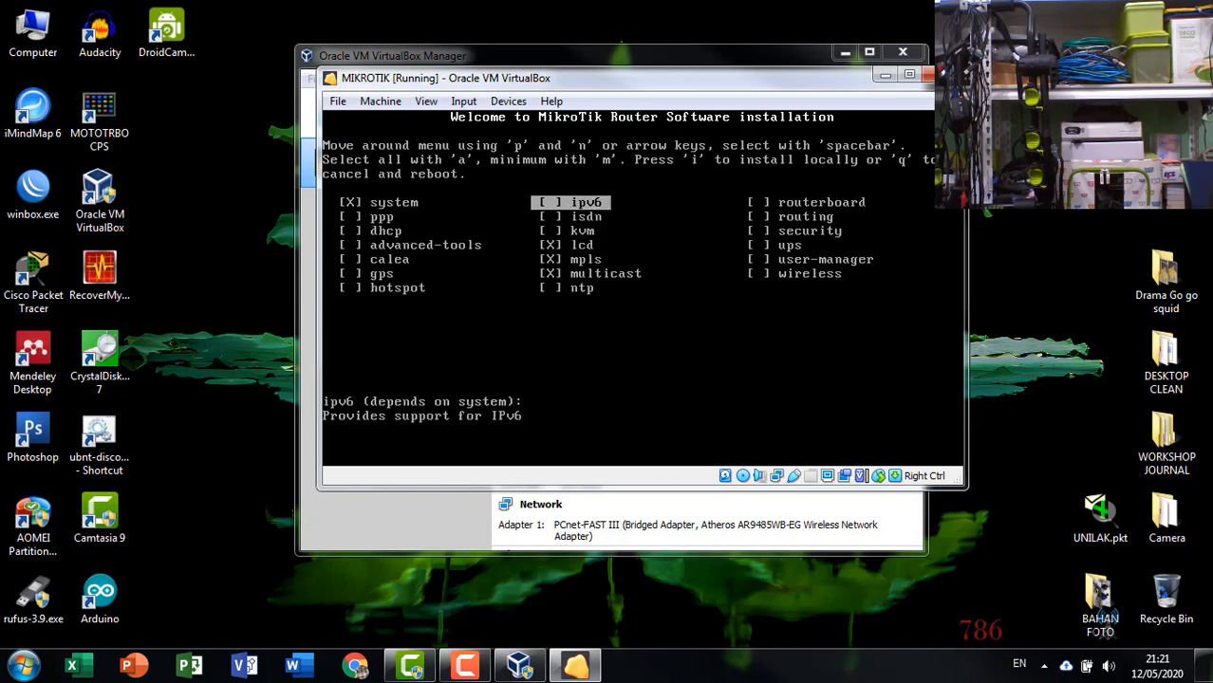
pyautogui.press('Left')
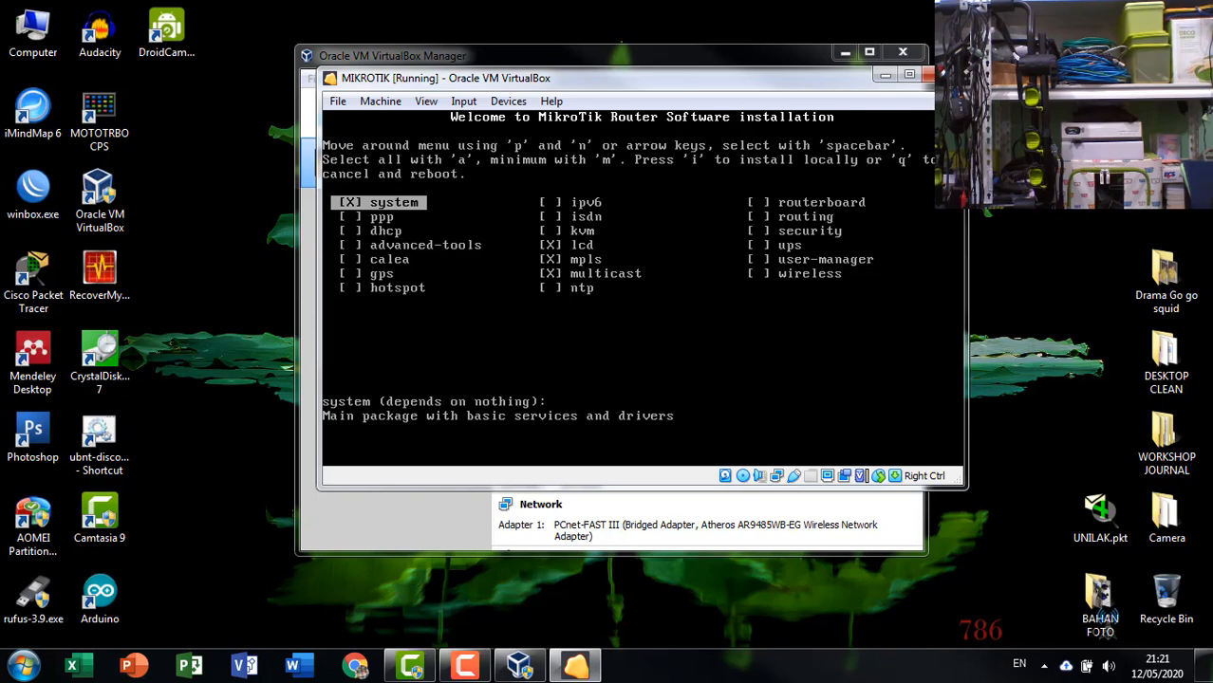
pyautogui.press('a')
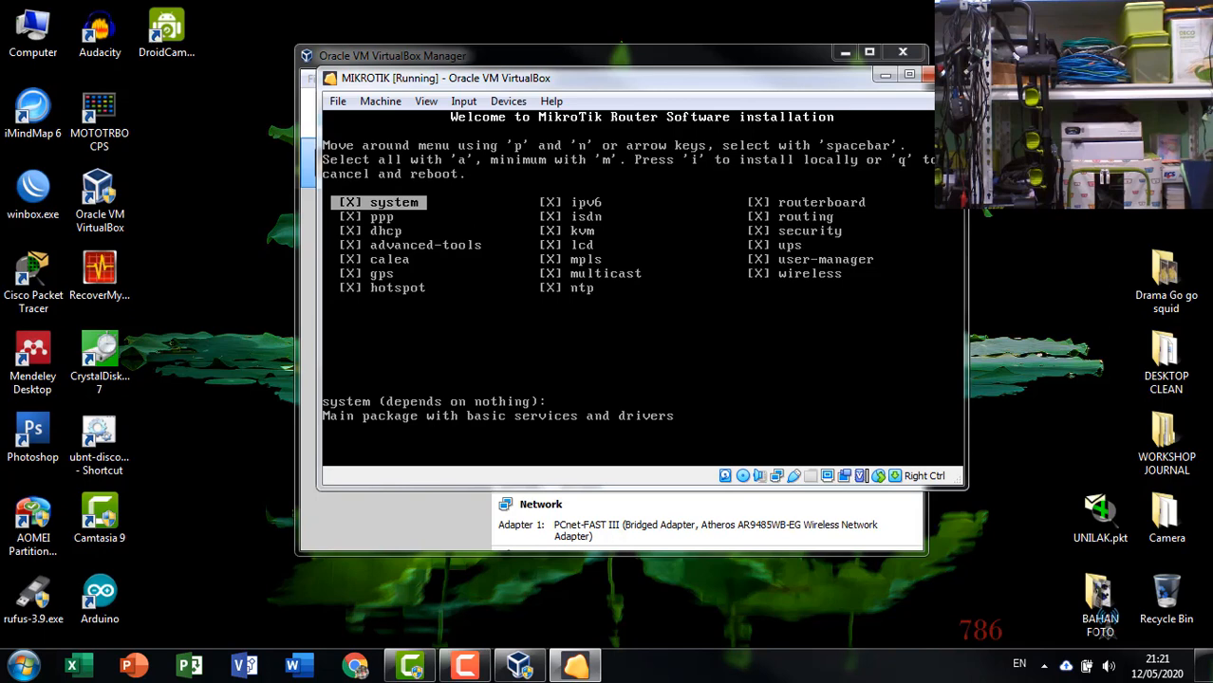
# Start the local installation, declining to keep the old configuration and confirming the disk erase.
pyautogui.press('i')
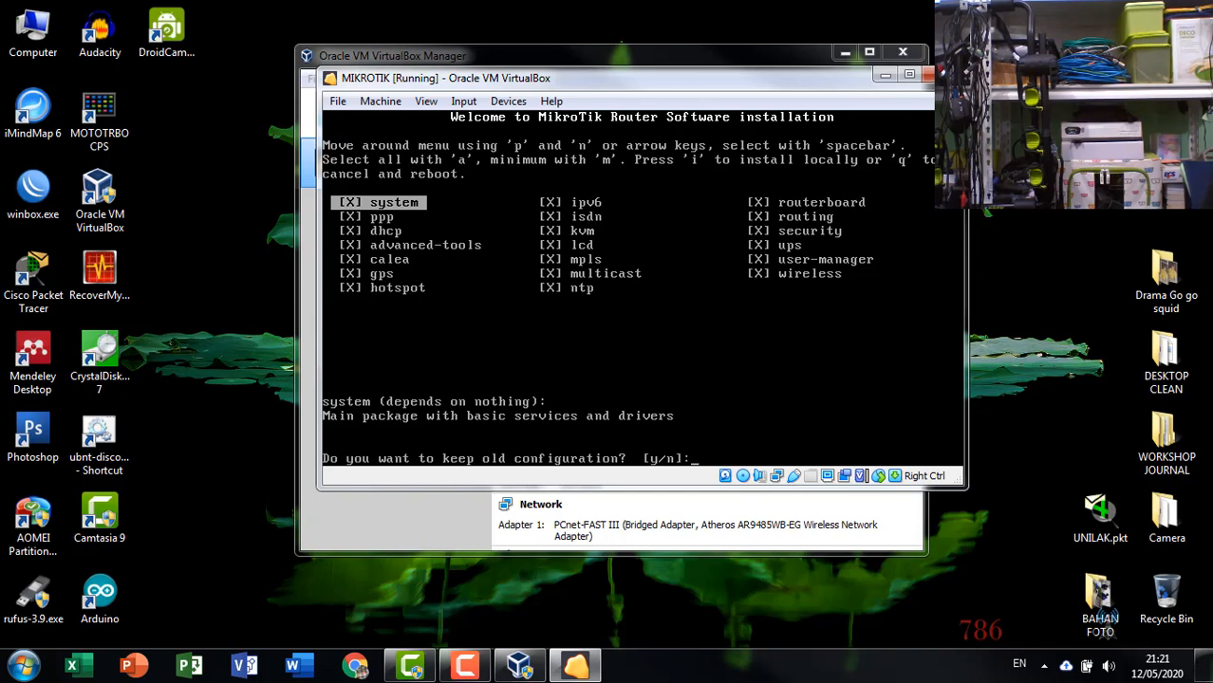
pyautogui.write('n]:')
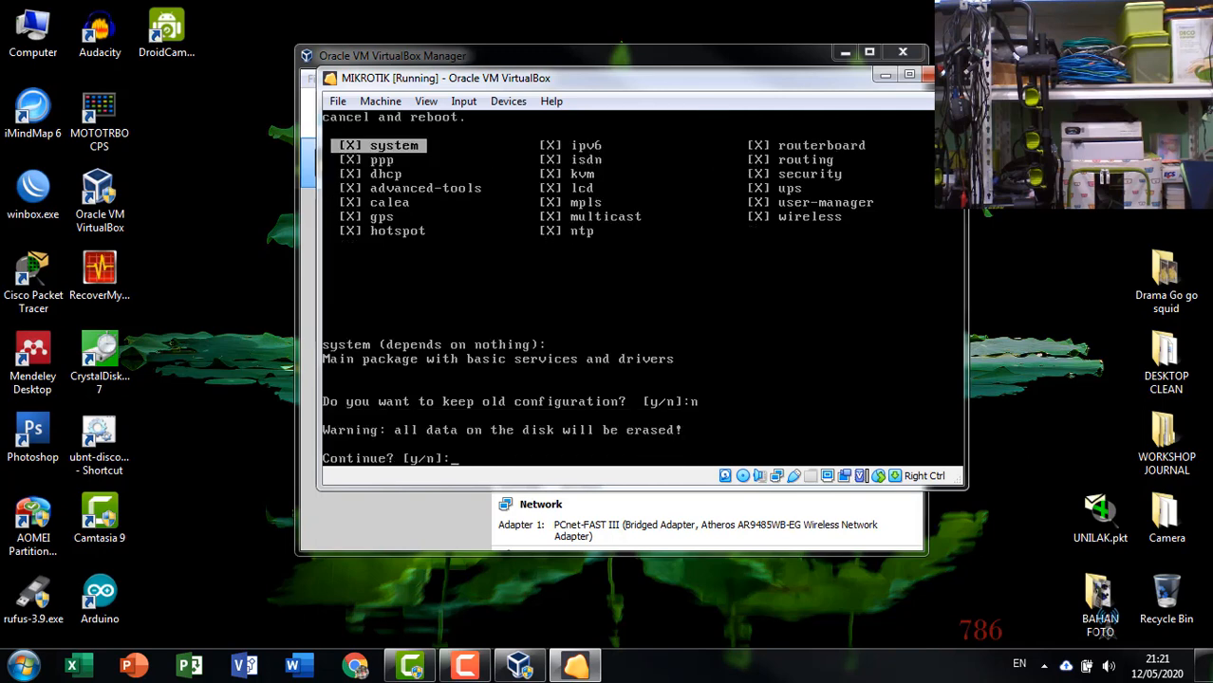
pyautogui.write('y')
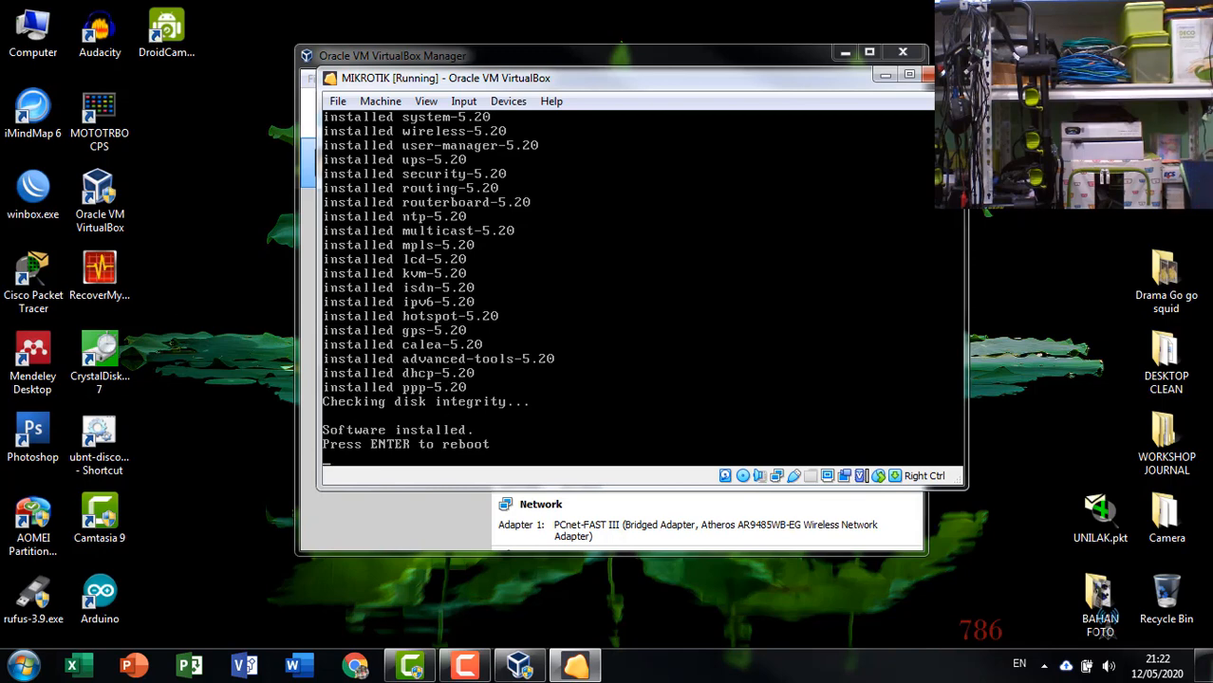
# Reboot the router after installation and skip the disk check.
pyautogui.press('Return')
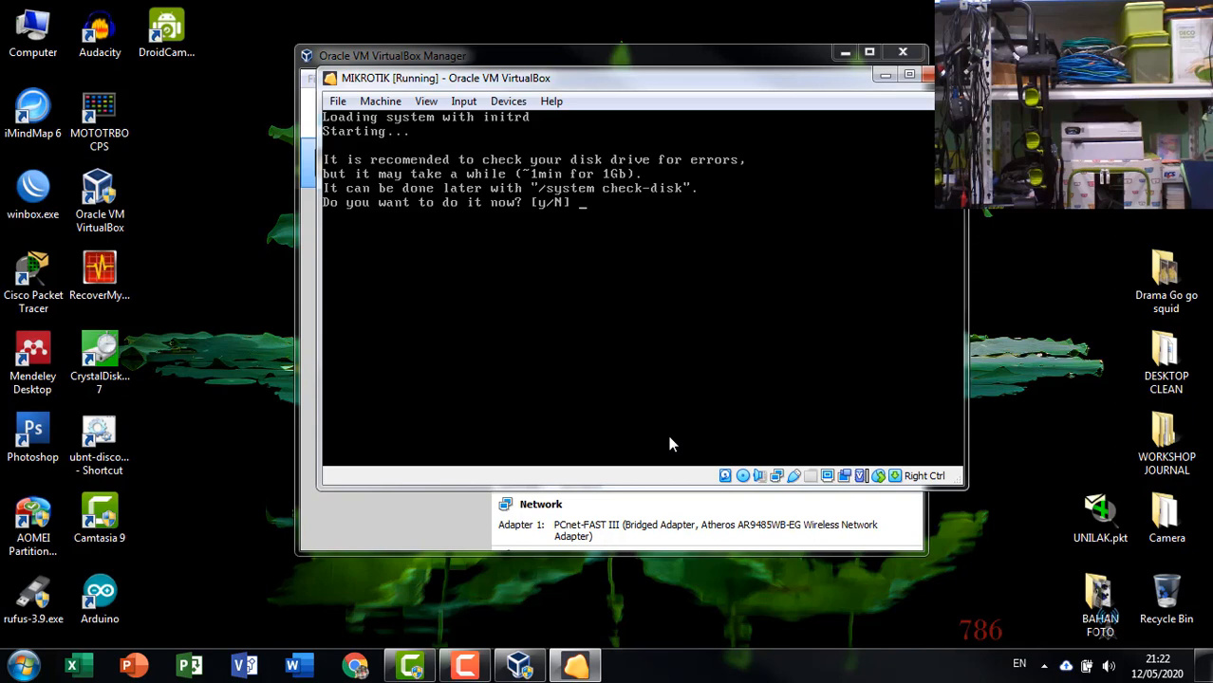
pyautogui.write('n')
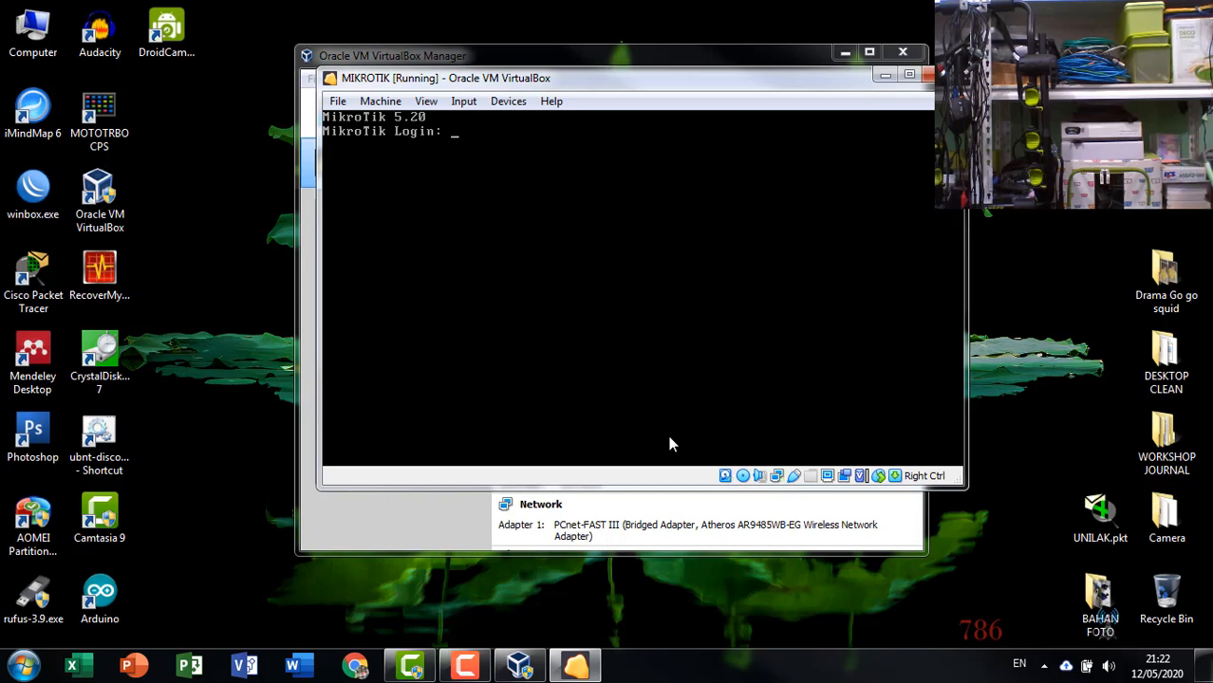
# Log in to the router as admin, entering the empty password.
pyautogui.write('admin')
pyautogui.press('Return')
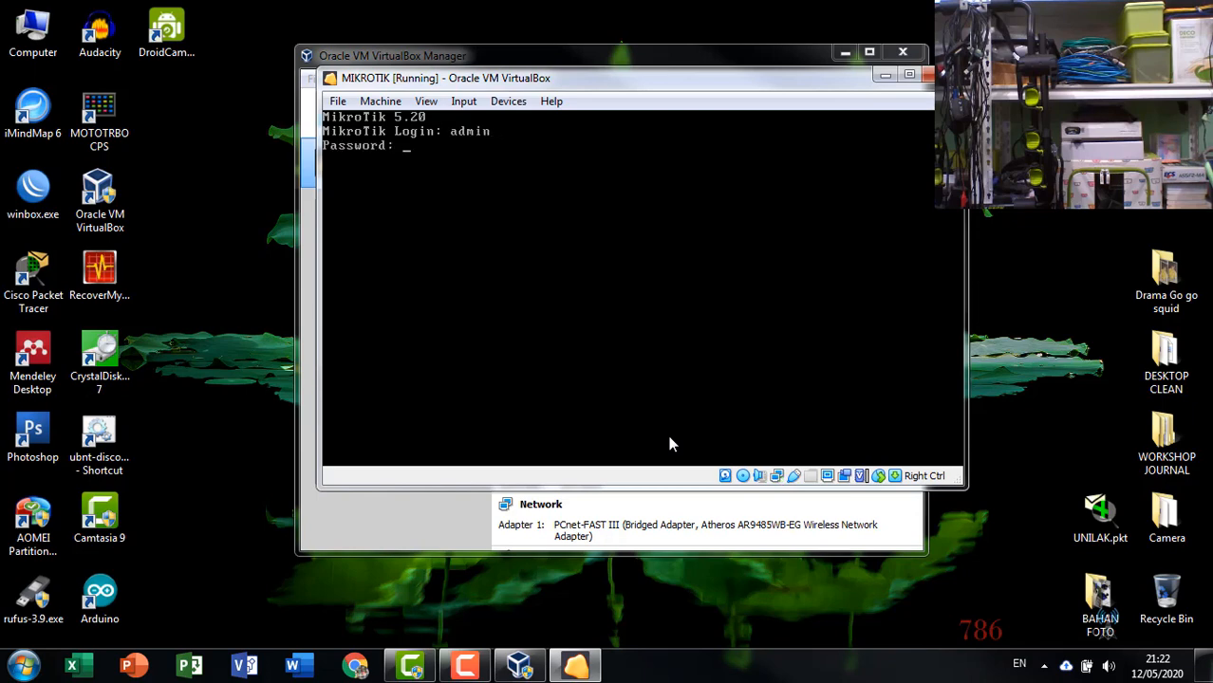
pyautogui.press('Return')
pyautogui.press('Return')
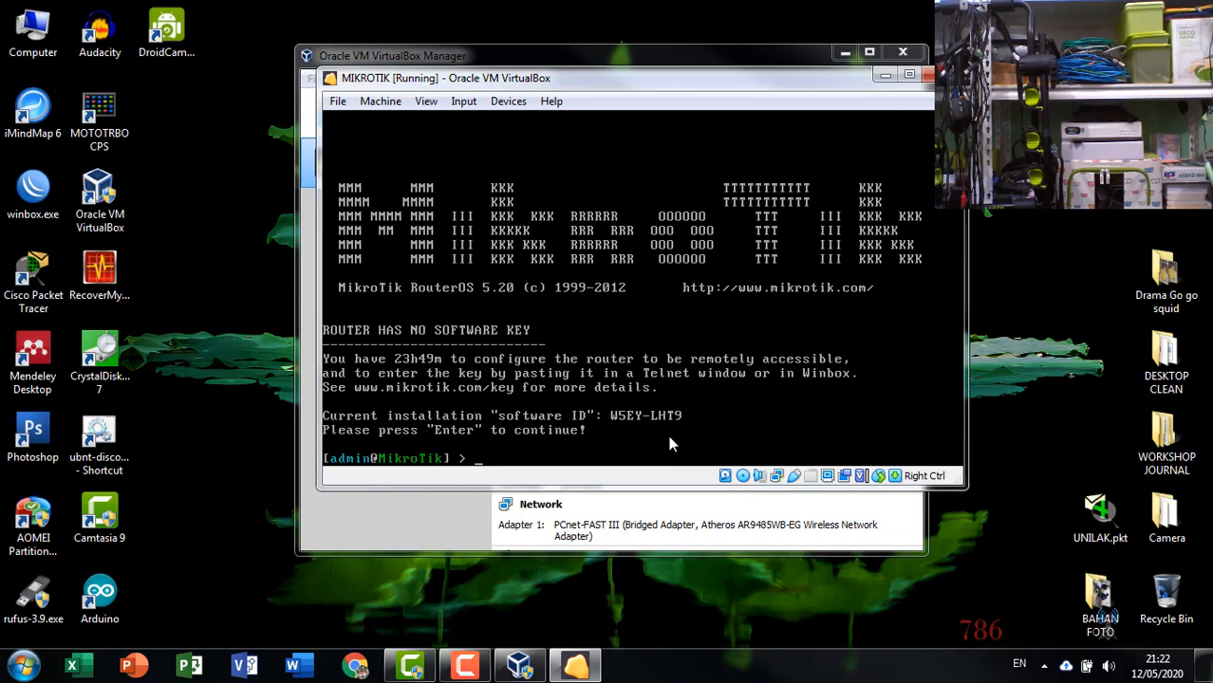
# List the router's network interfaces with interface print.
pyautogui.write('interface print')
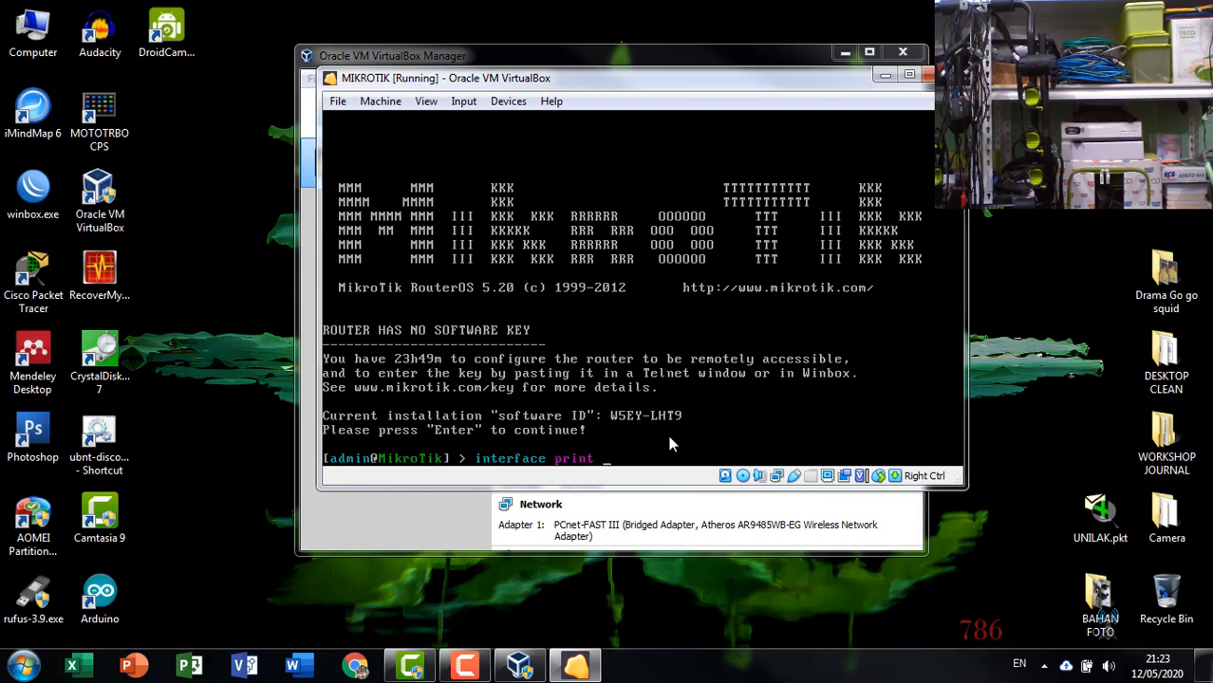
pyautogui.press('Return')
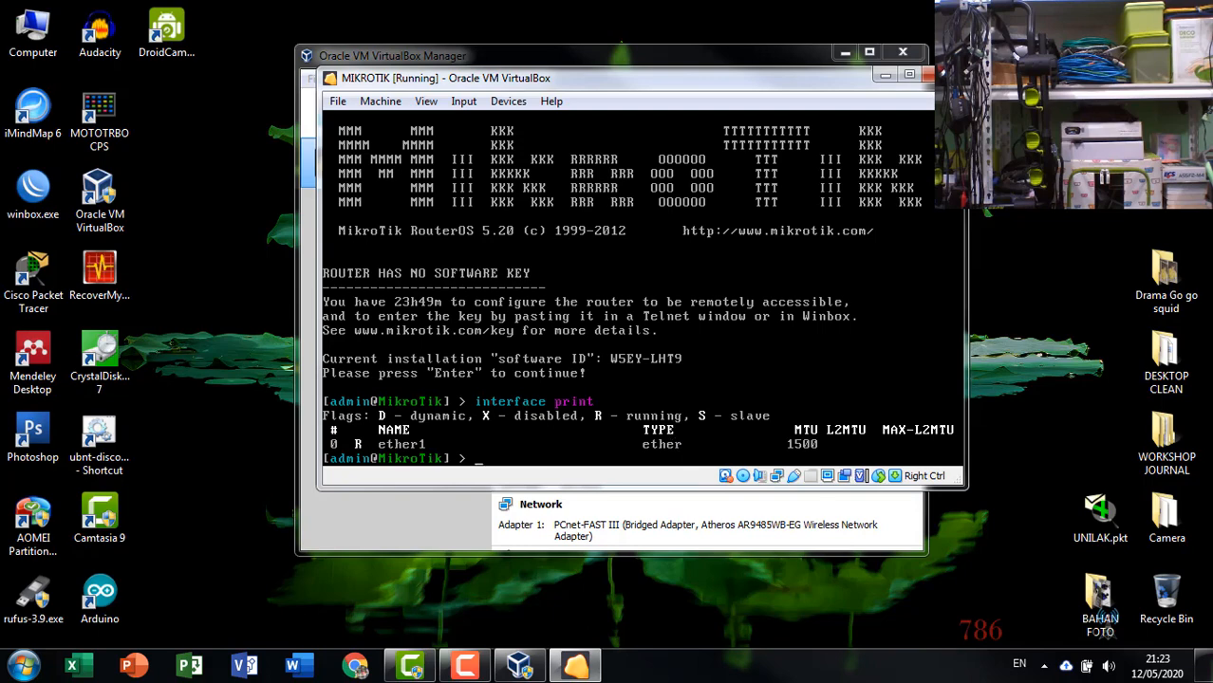
# Move the MIKROTIK window so the VirtualBox Manager sits alongside it.
pyautogui.moveTo(465, 81); pyautogui.dragTo(659, 106)
pyautogui.moveTo(626, 51); pyautogui.dragTo(332, 44)
pyautogui.click(670, 104)
pyautogui.moveTo(669, 113); pyautogui.dragTo(667, 118)
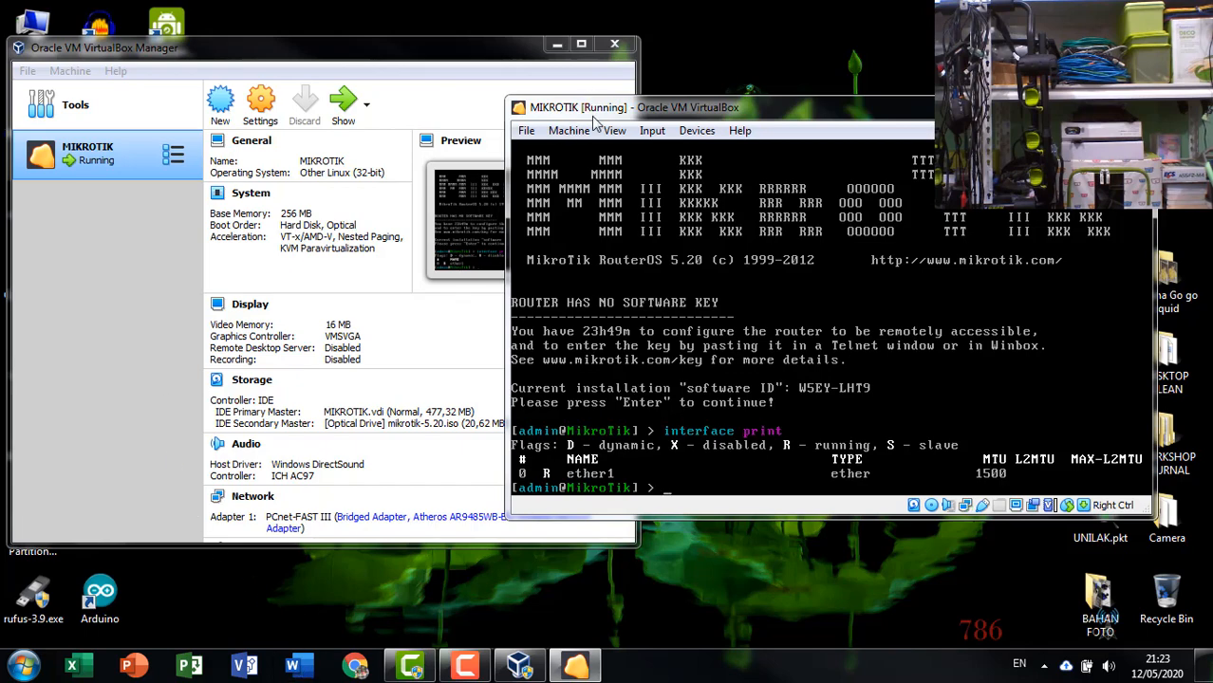
pyautogui.moveTo(593, 107); pyautogui.dragTo(596, 89)
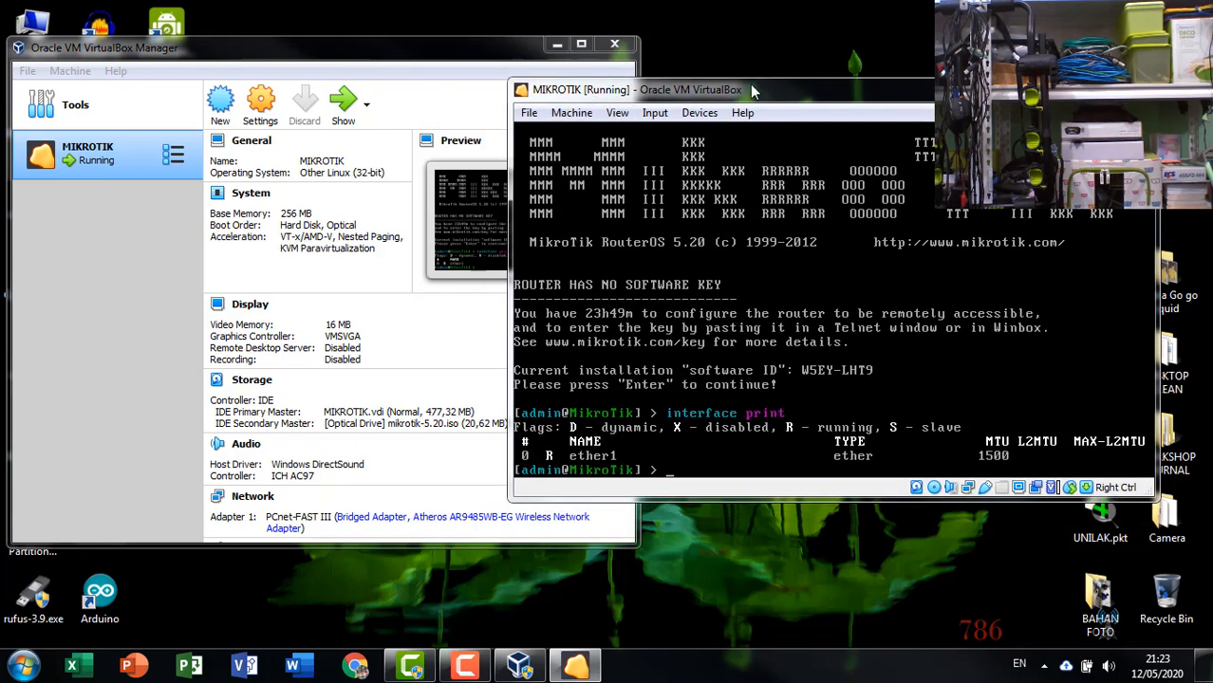
pyautogui.moveTo(749, 83); pyautogui.dragTo(734, 101)
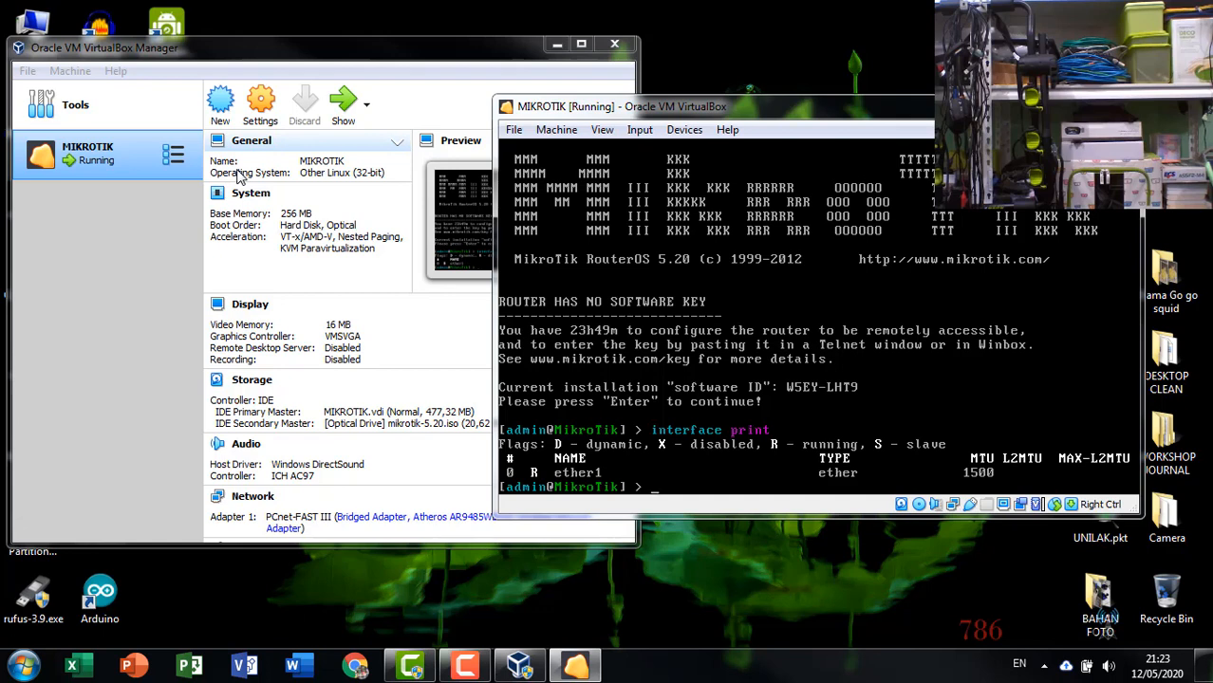
# Add a DHCP client on interface ether1 with disabled=no.
pyautogui.write('ip a')
pyautogui.write('h')
pyautogui.press('Tab')
pyautogui.write('c')
pyautogui.press('Tab')
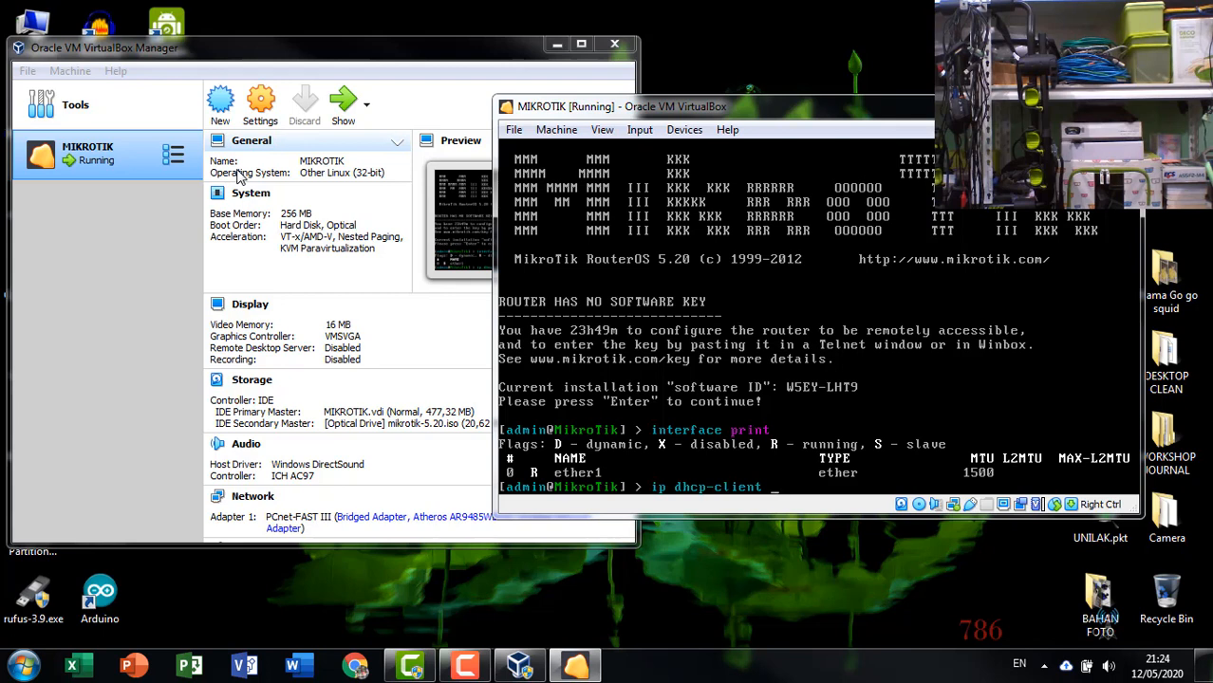
pyautogui.write('add ine')
pyautogui.press('BackSpace')
pyautogui.press('Tab')
pyautogui.write('e')
pyautogui.press('Tab')
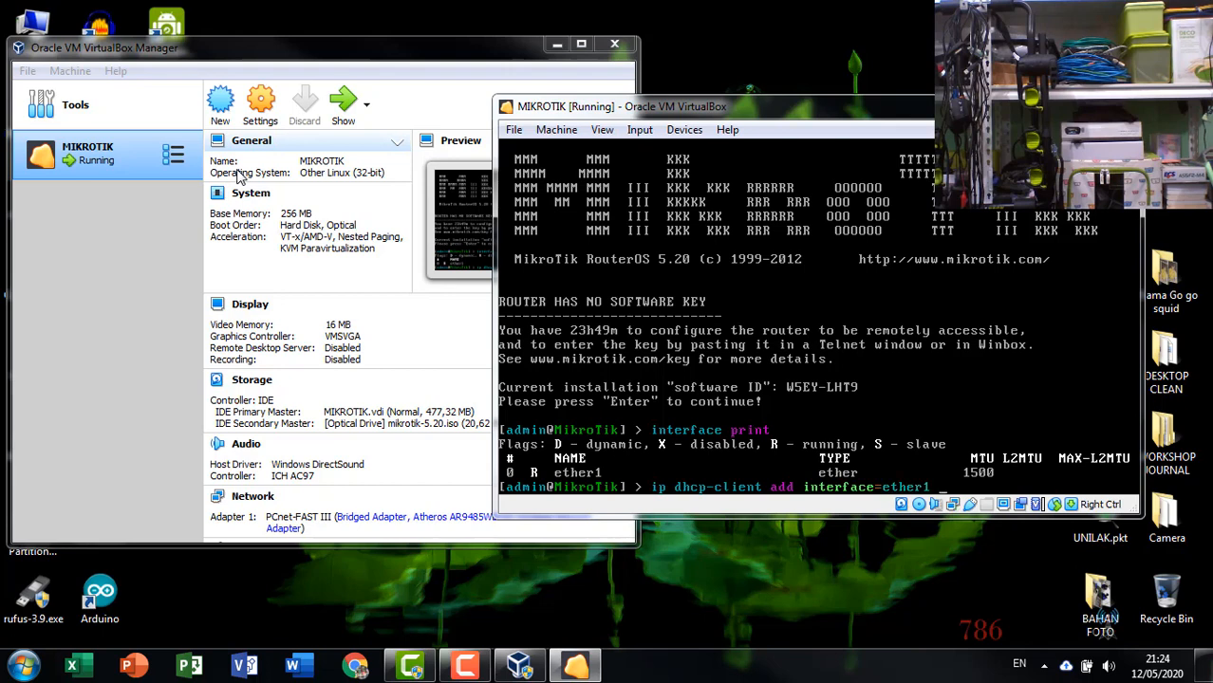
pyautogui.write('disab')
pyautogui.press('Tab')
pyautogui.write('no')
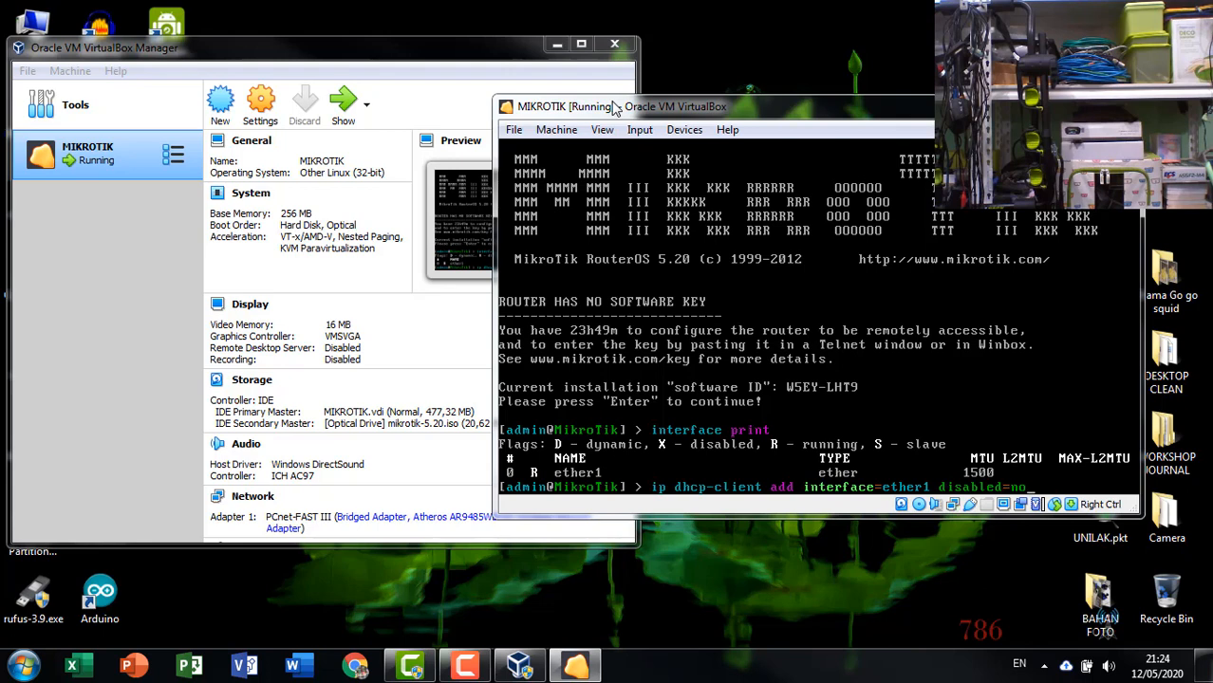
pyautogui.press('Return')
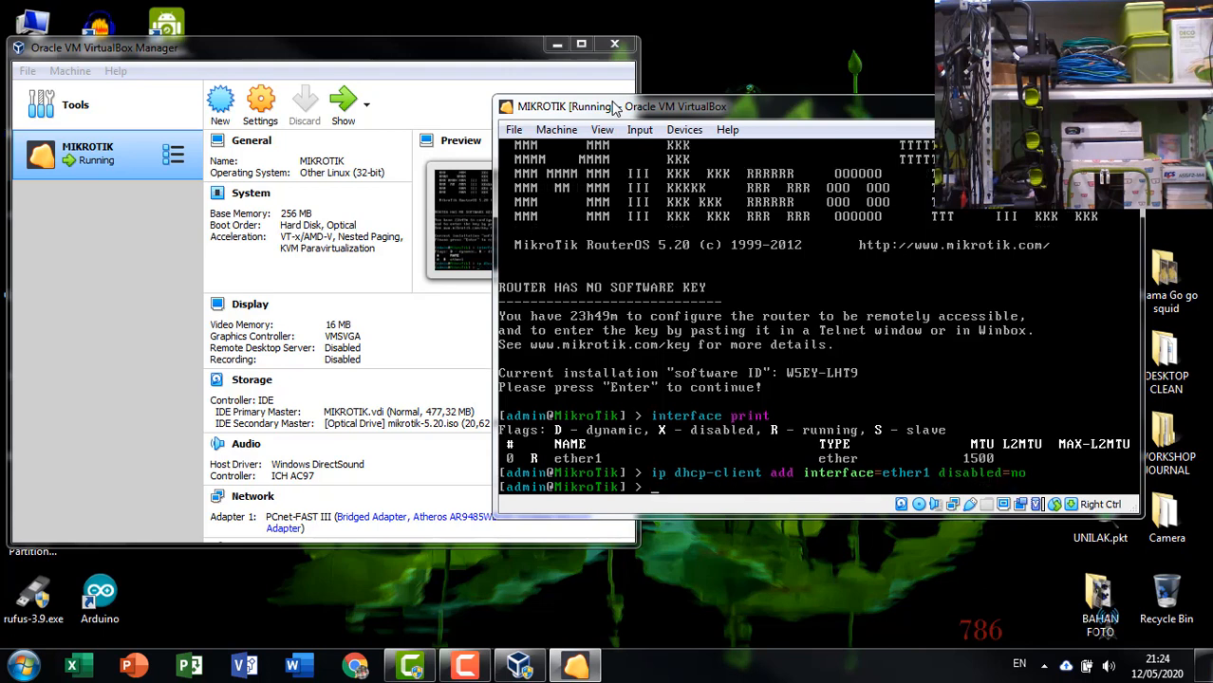
# List the router's IP addresses with ip address print.
pyautogui.write('ip address print')
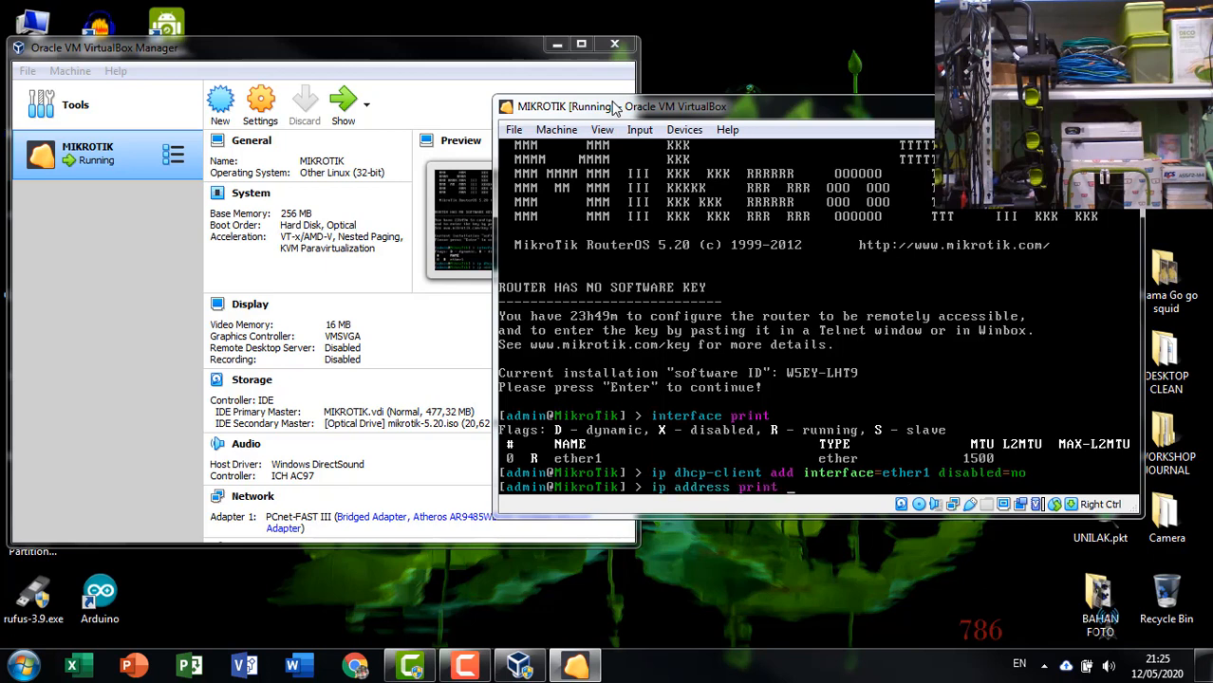
pyautogui.press('Return')
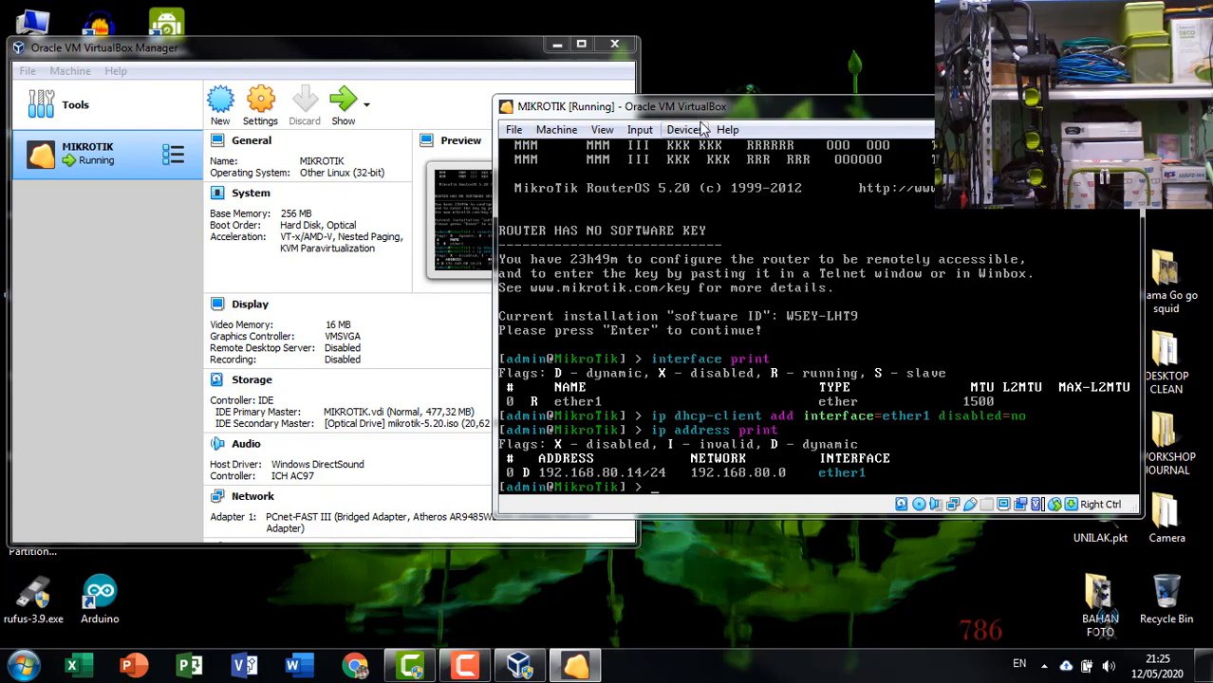
# Ping google.com from the router and stop the ping.
pyautogui.moveTo(698, 106); pyautogui.dragTo(527, 107)
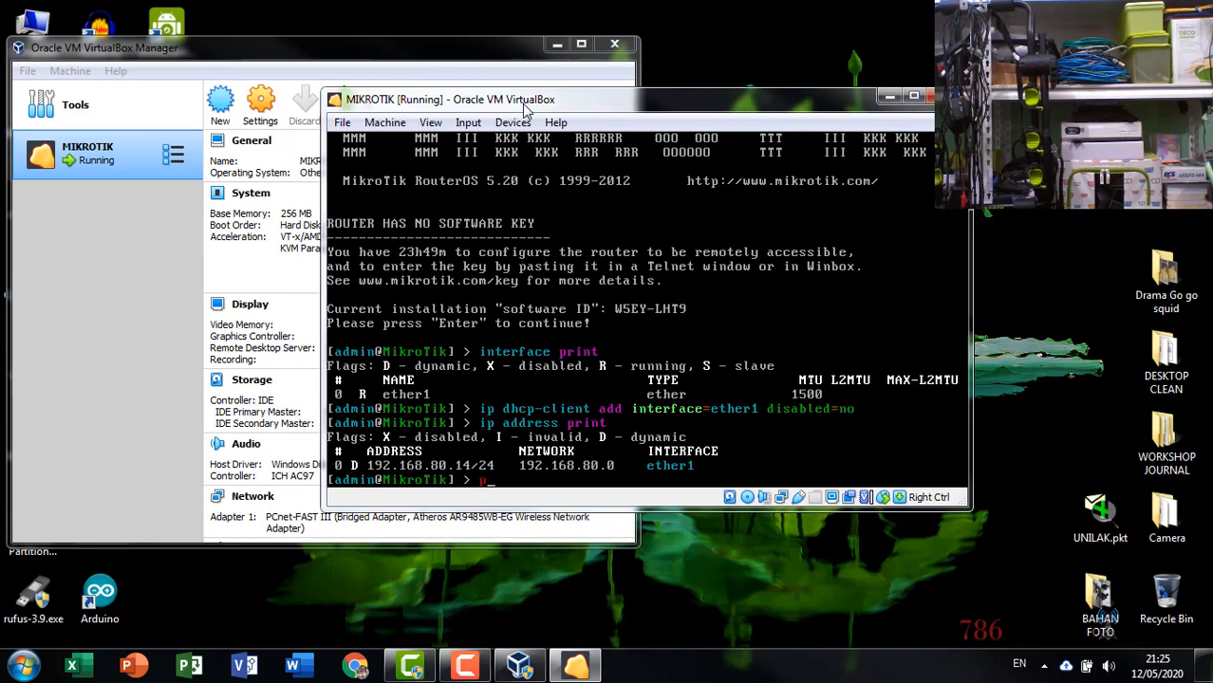
pyautogui.write('pinf')
pyautogui.press('BackSpace')
pyautogui.write('g google.com')
pyautogui.press('Return')
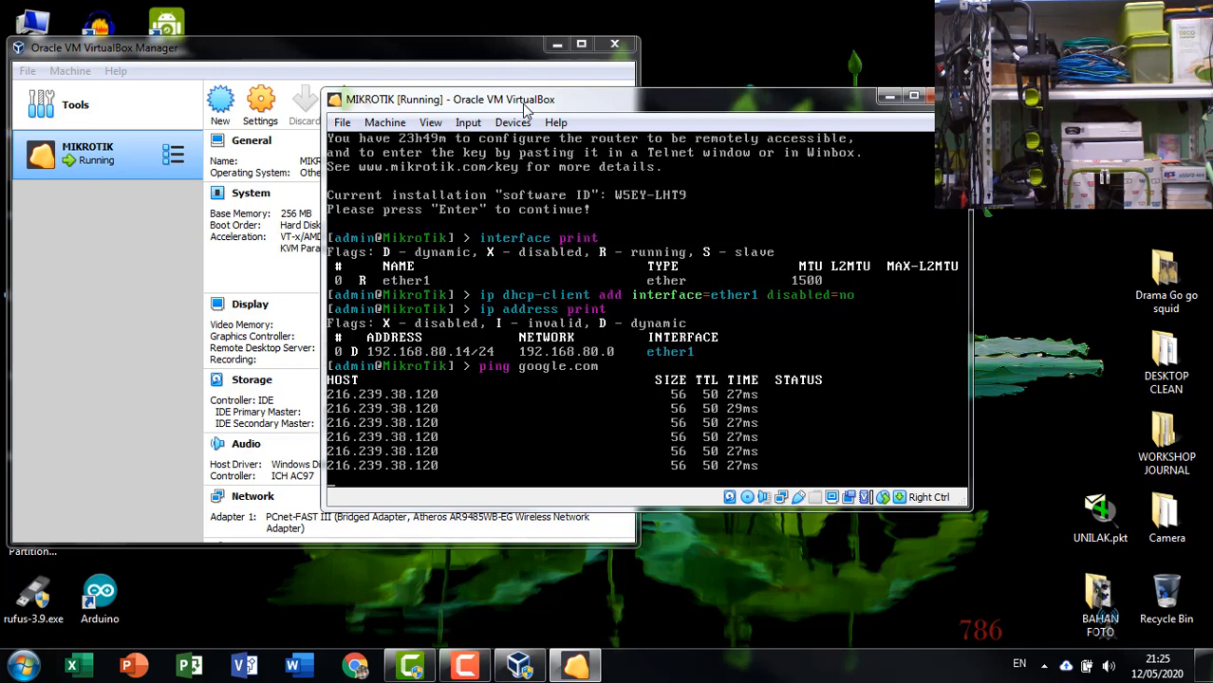
pyautogui.hotkey('ctrl', 'c')
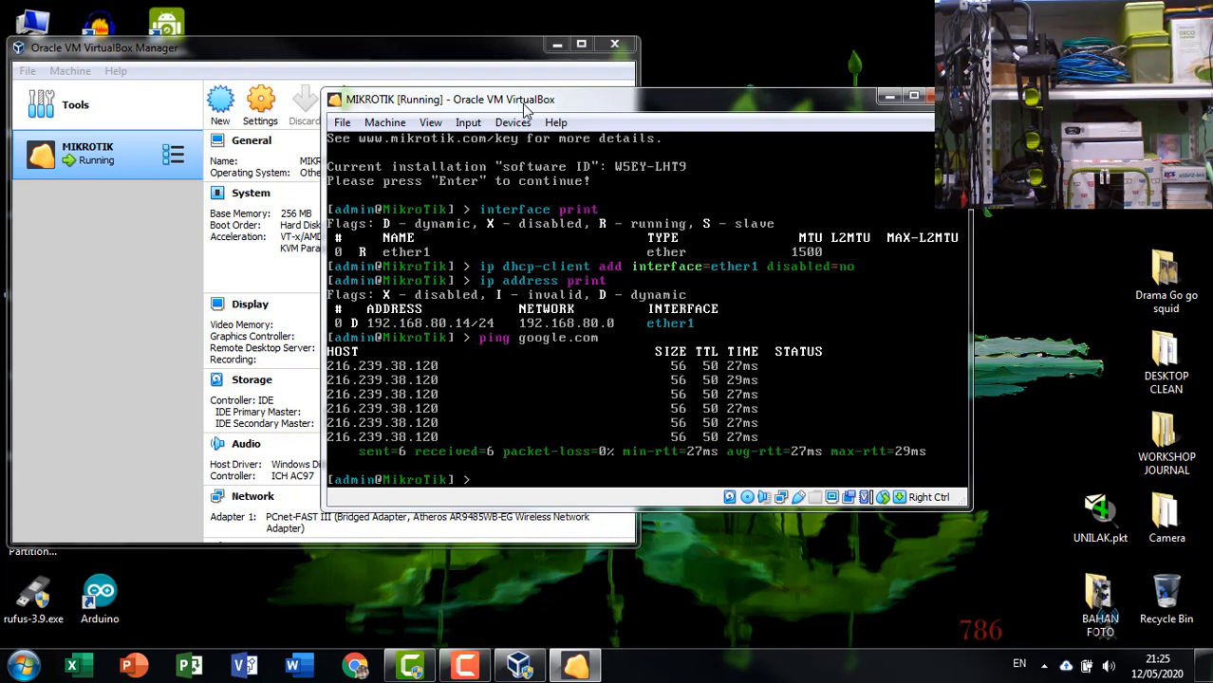
# Ping detik.com from the router and stop the ping.
pyautogui.write('ping detik.com')
pyautogui.press('Return')
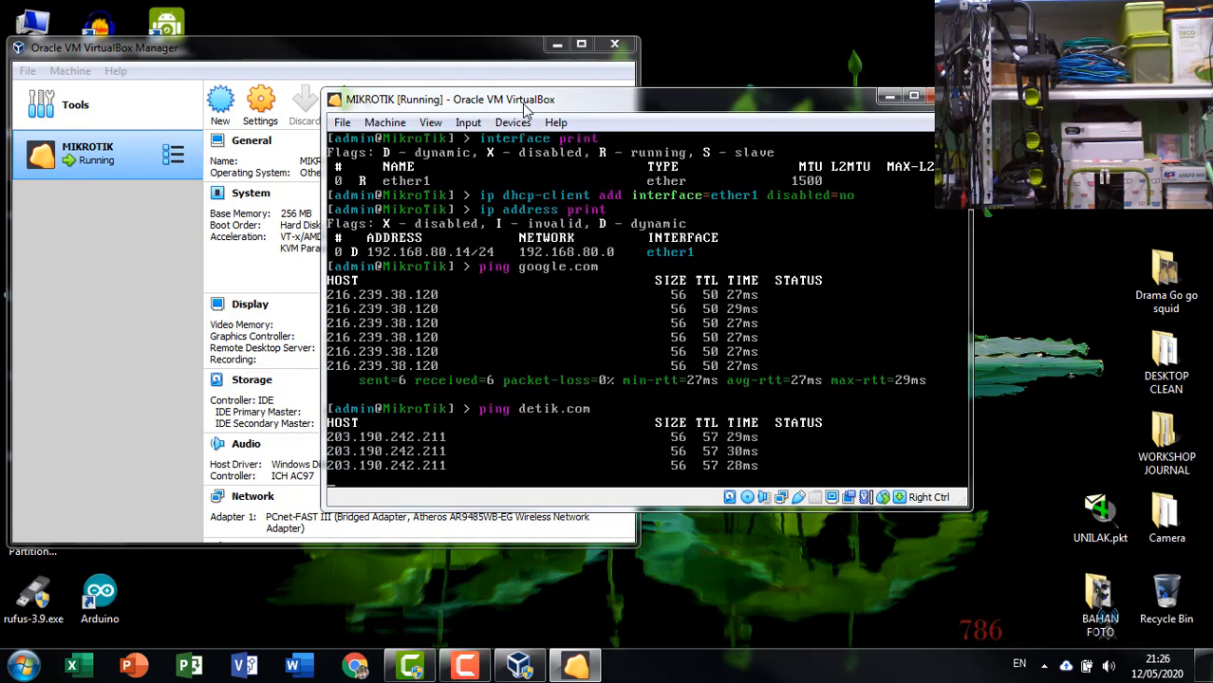
pyautogui.hotkey('ctrl', 'c')
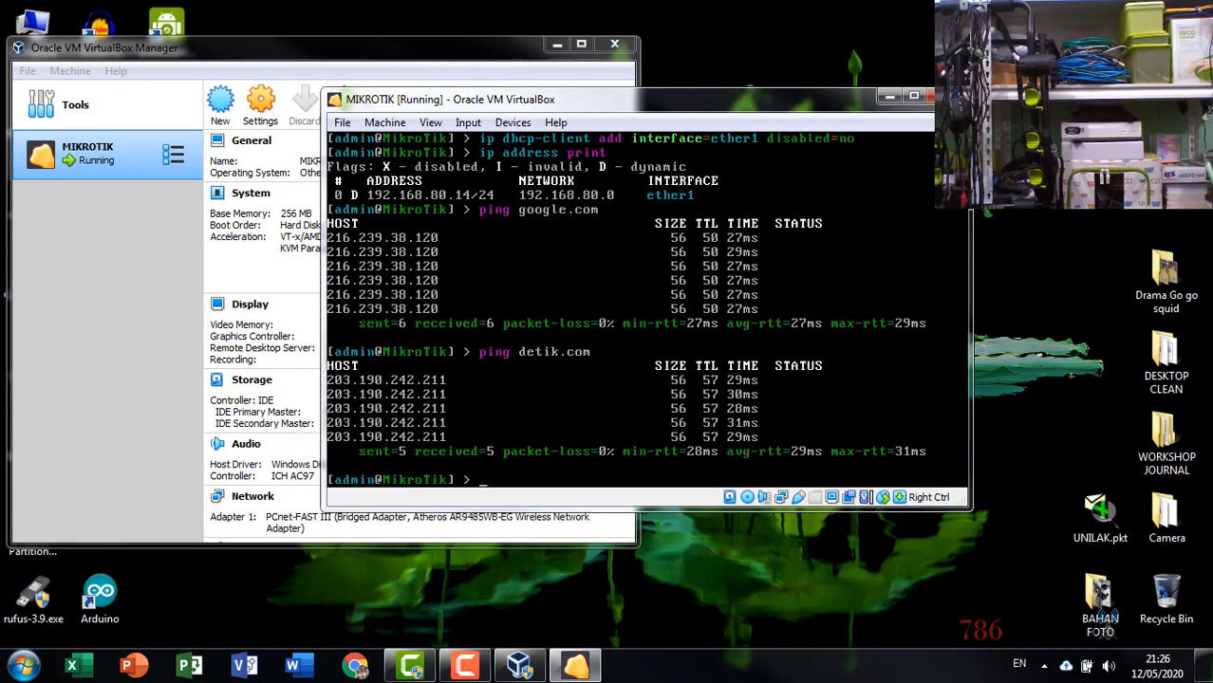
# Shut down the router with system shutdown and confirm.
pyautogui.write('system shutdown')
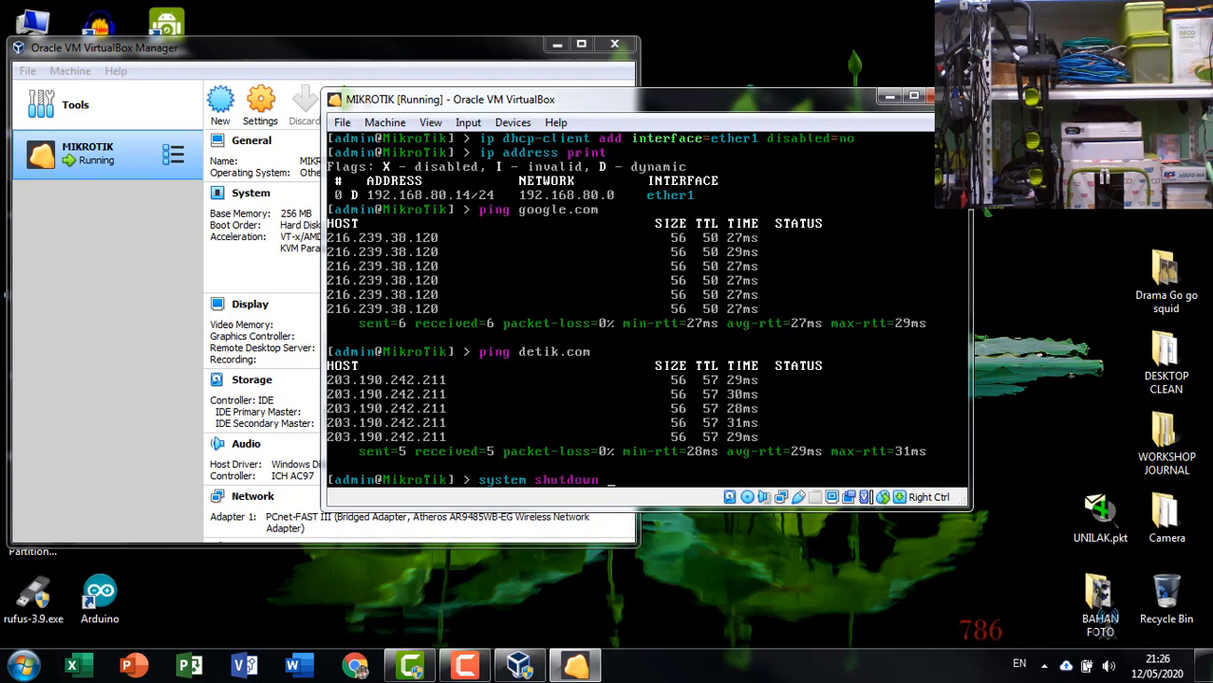
pyautogui.press('Return')
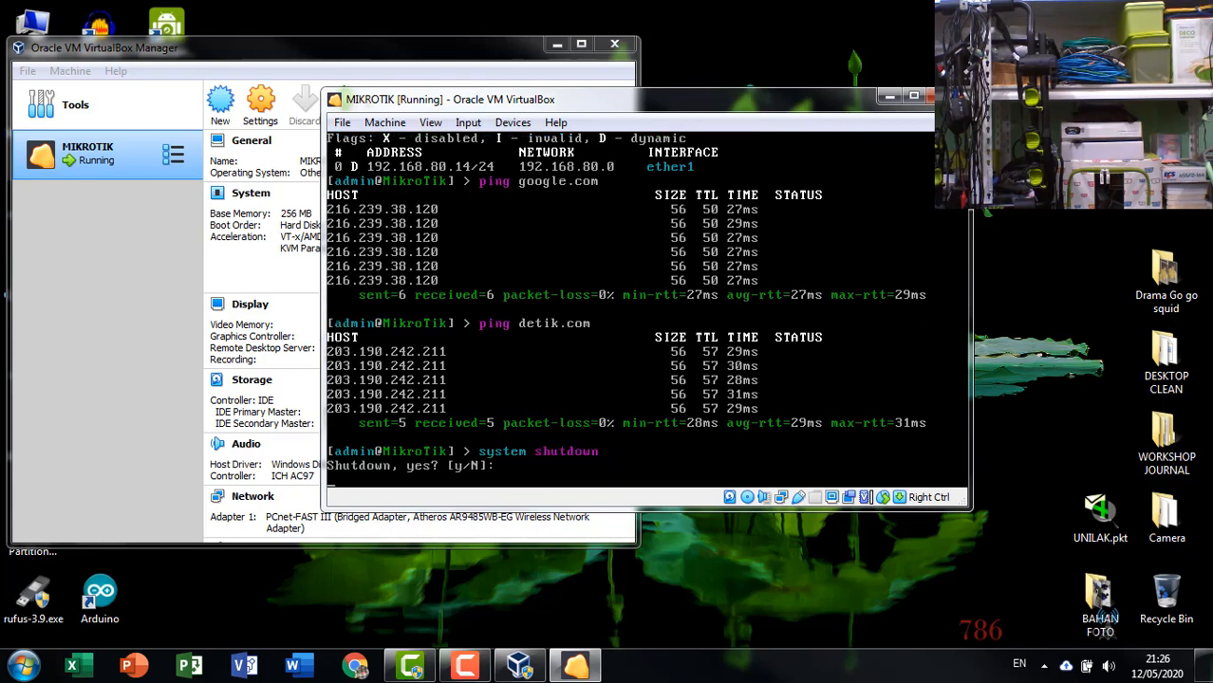
pyautogui.write('y')
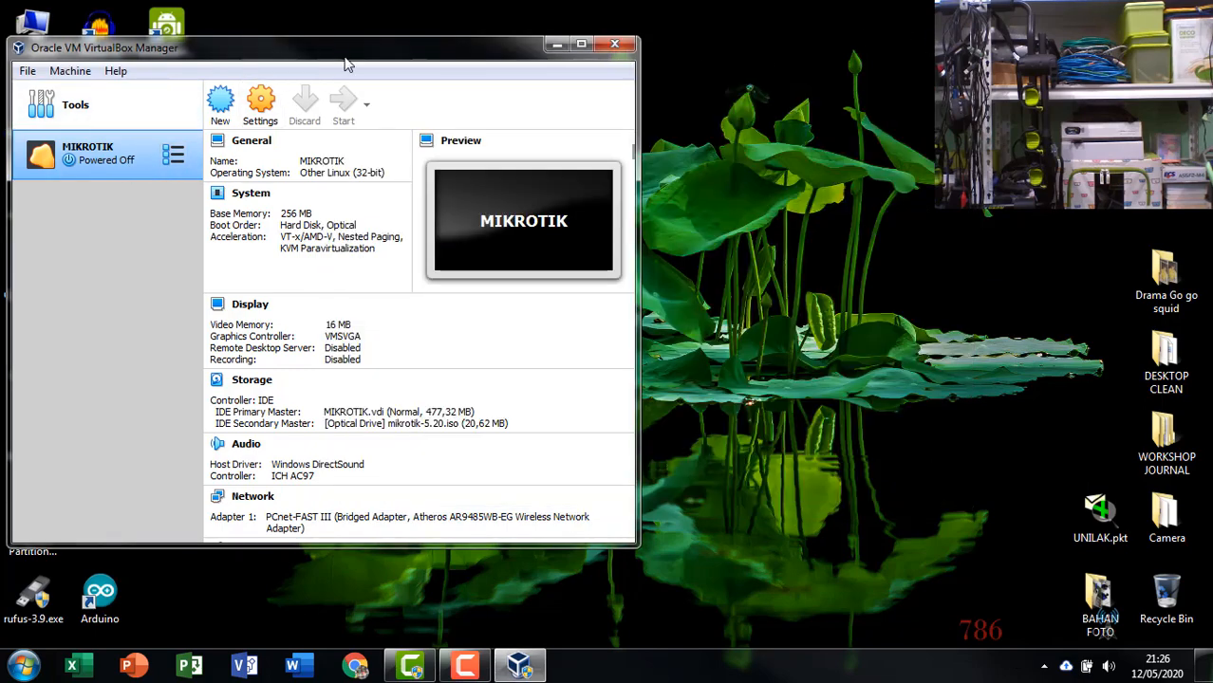
# Move the VirtualBox Manager window to the centre of the screen.
pyautogui.moveTo(343, 62); pyautogui.dragTo(659, 52)
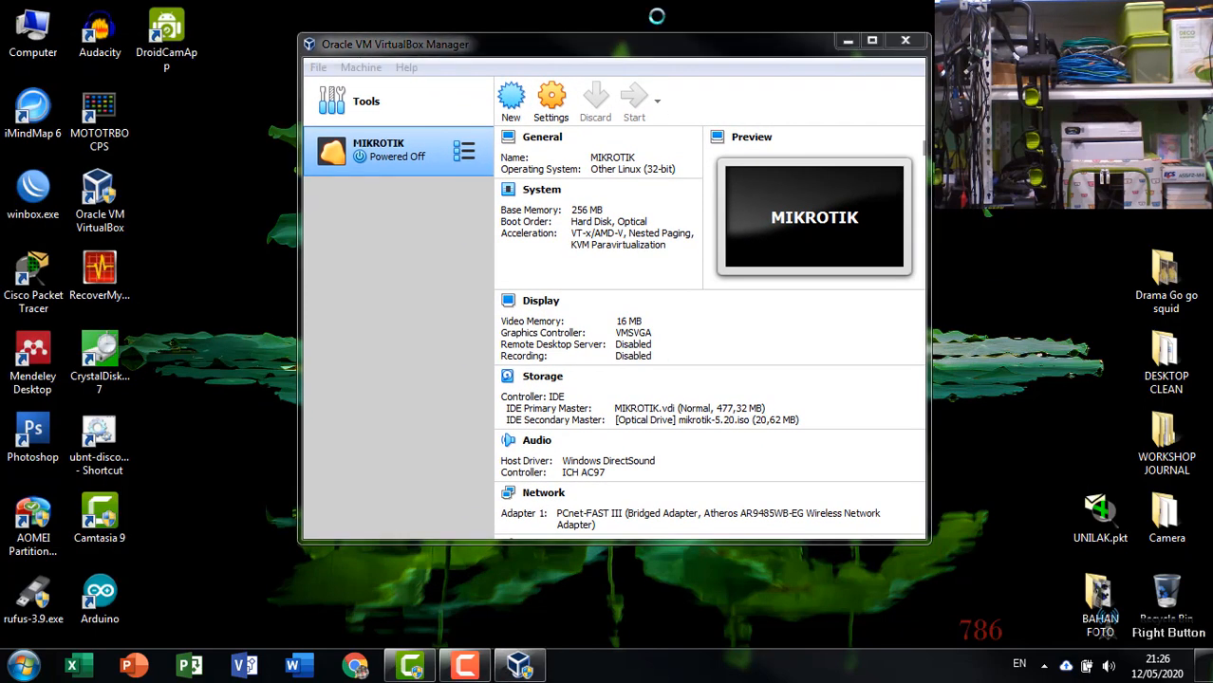
pyautogui.rightClick(654, 13)
pyautogui.click(600, 54)
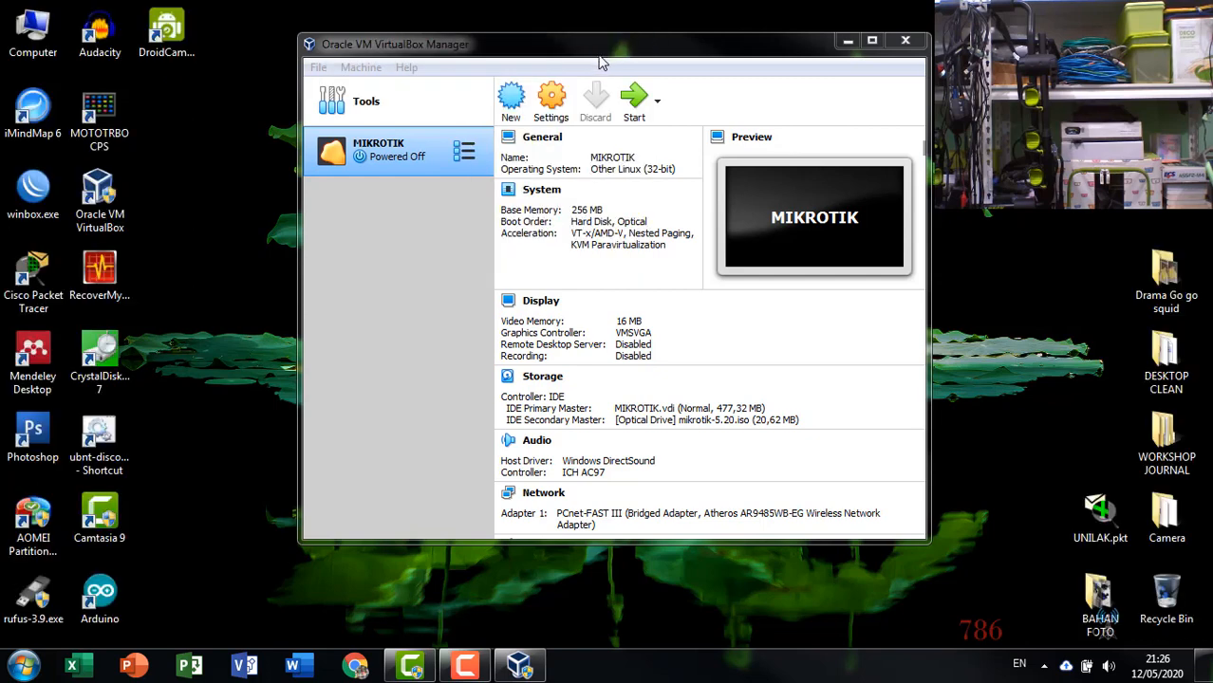
# Open the MIKROTIK VM's network settings and enable Adapter 2 attached to Internal Network named intnet.
pyautogui.click(383, 228)
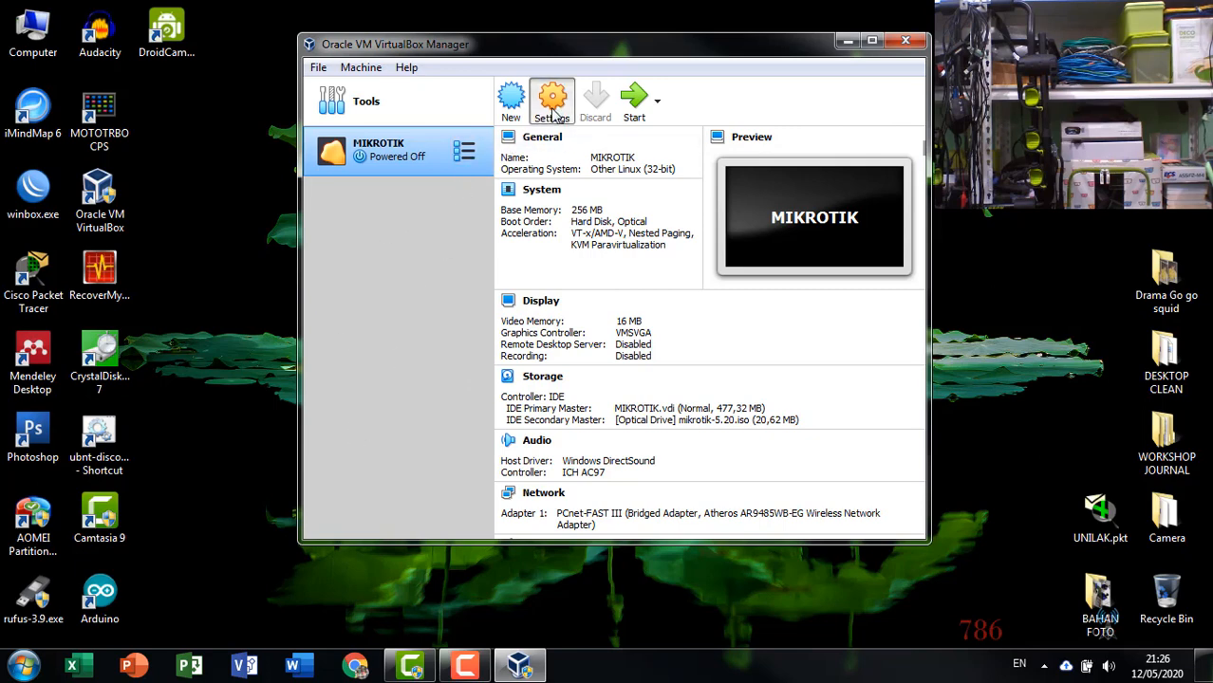
pyautogui.click(553, 107)
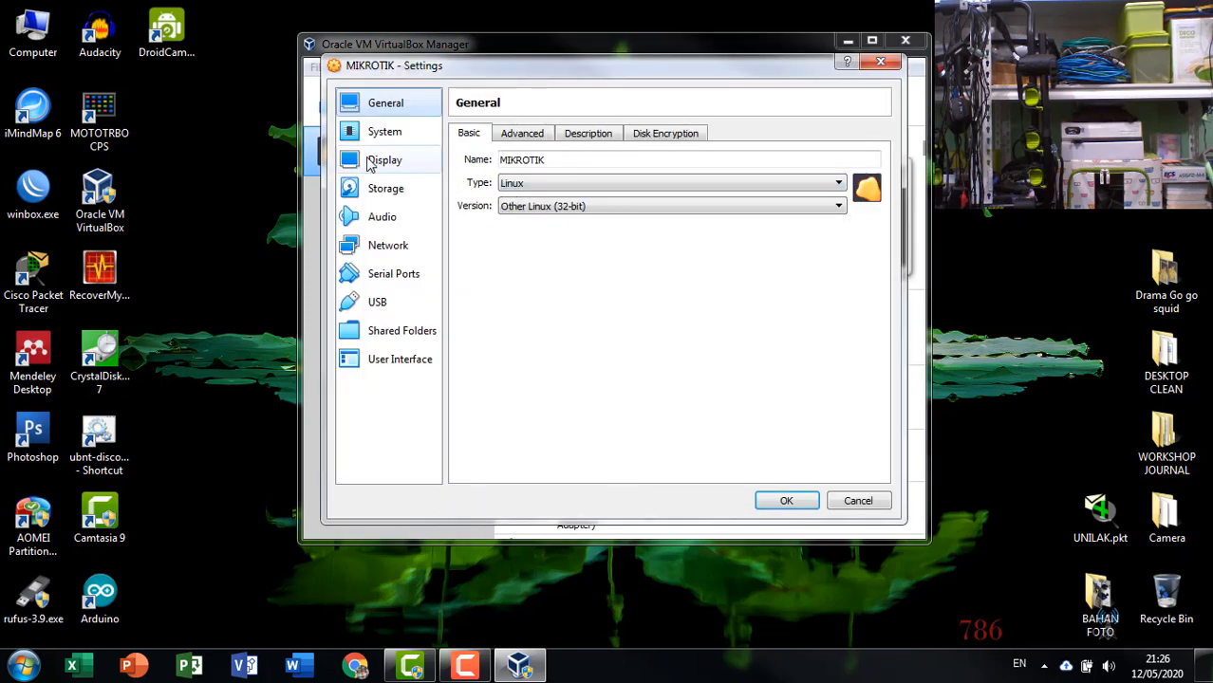
pyautogui.click(369, 247)
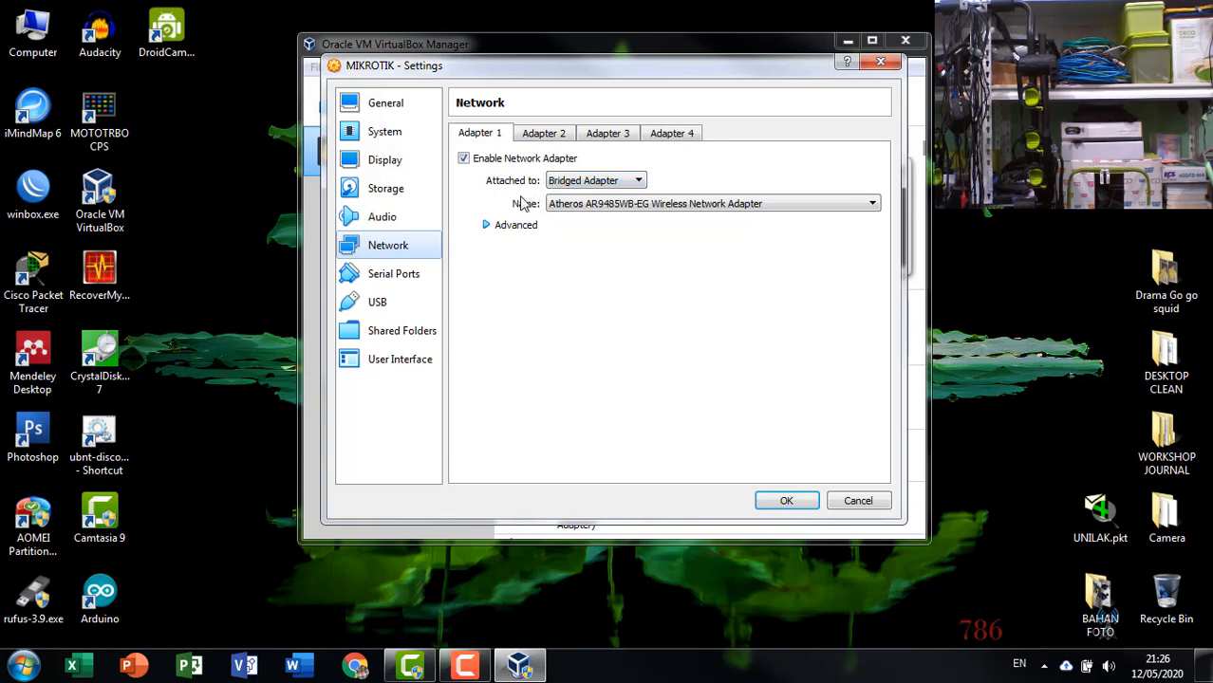
pyautogui.click(556, 135)
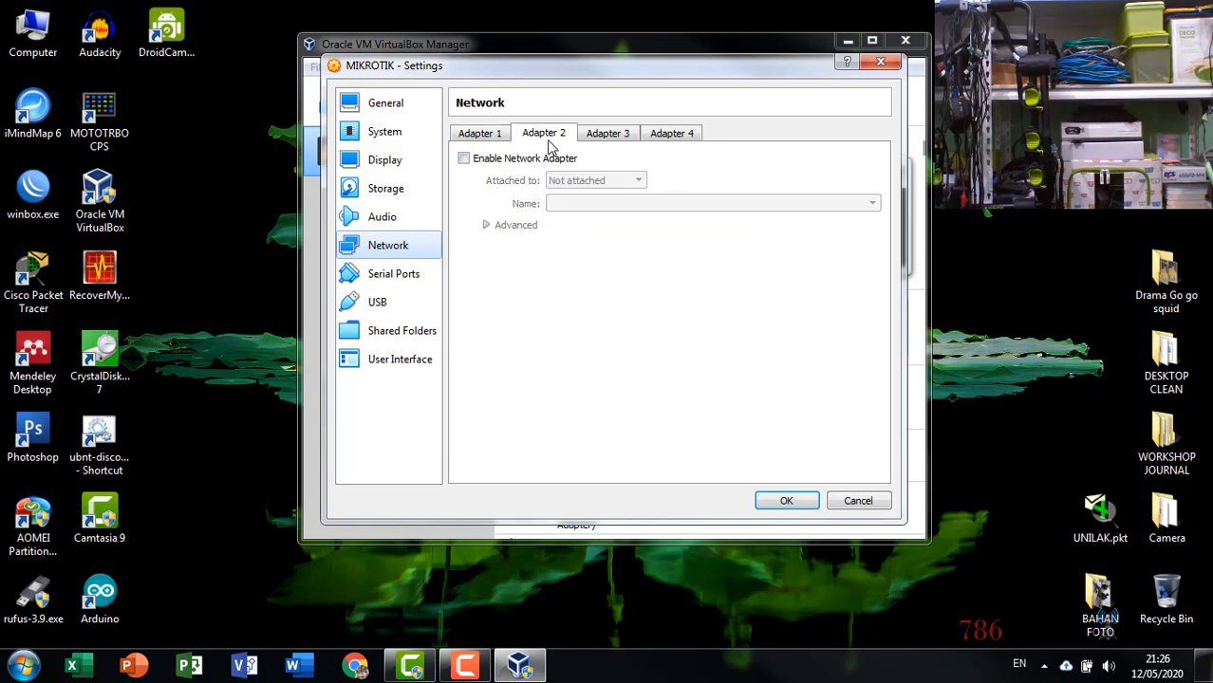
pyautogui.click(492, 163)
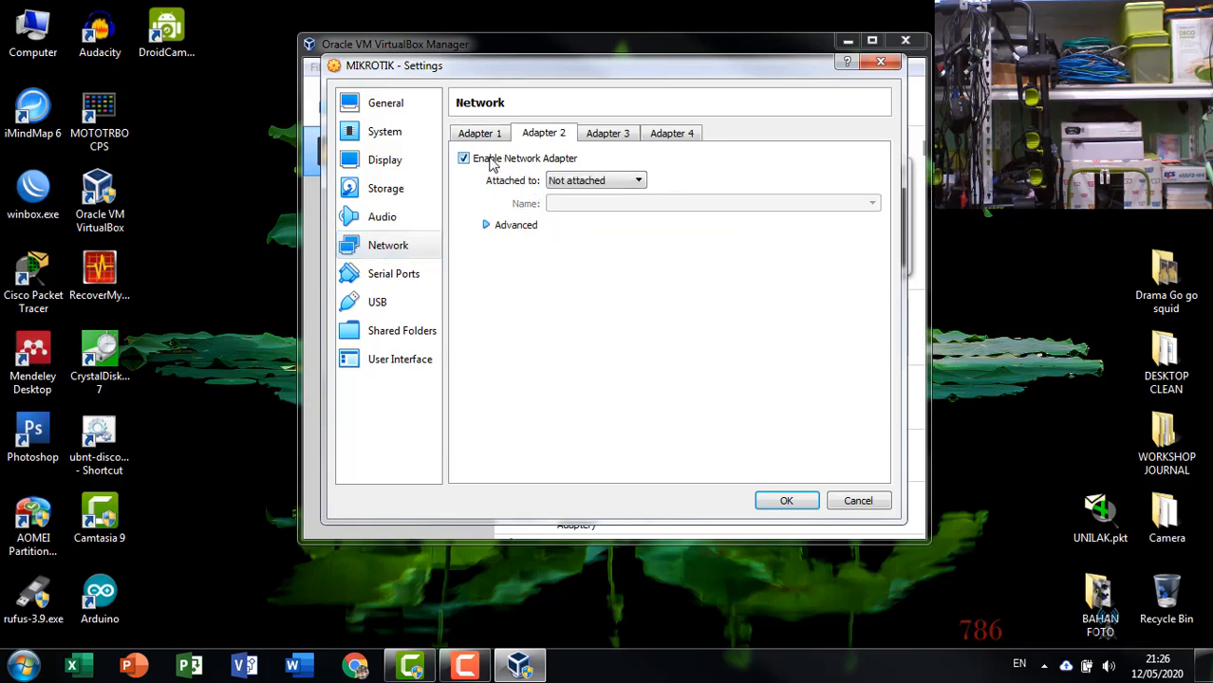
pyautogui.click(619, 181)
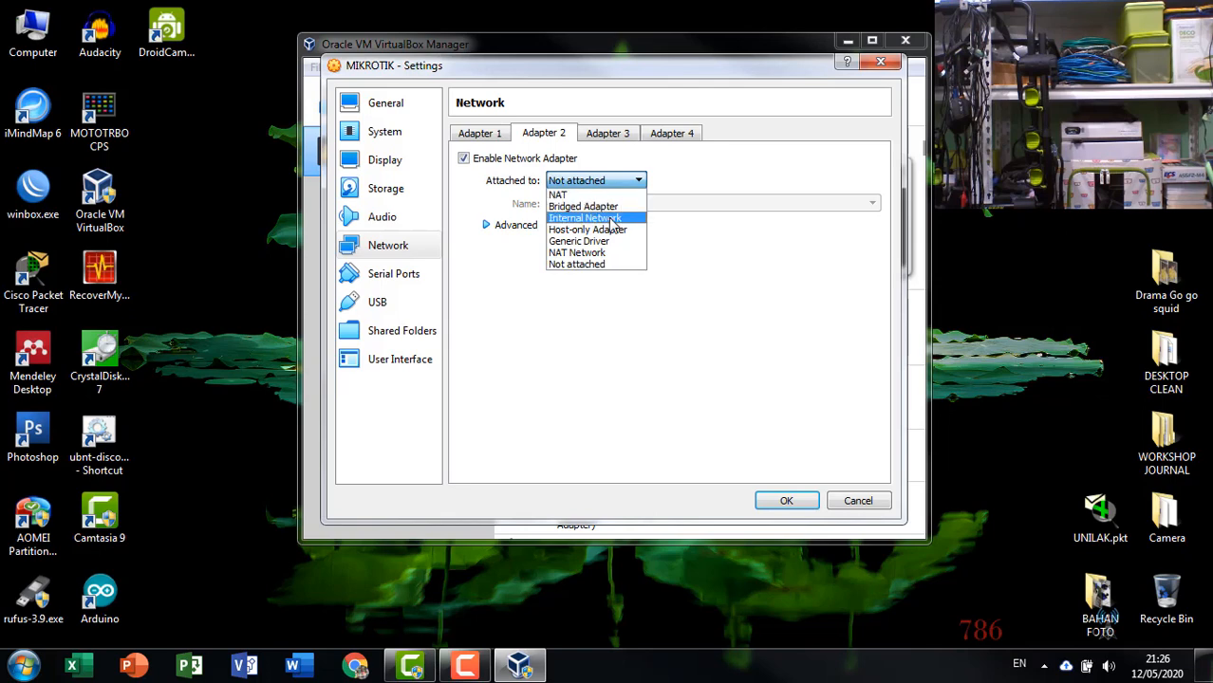
pyautogui.click(612, 218)
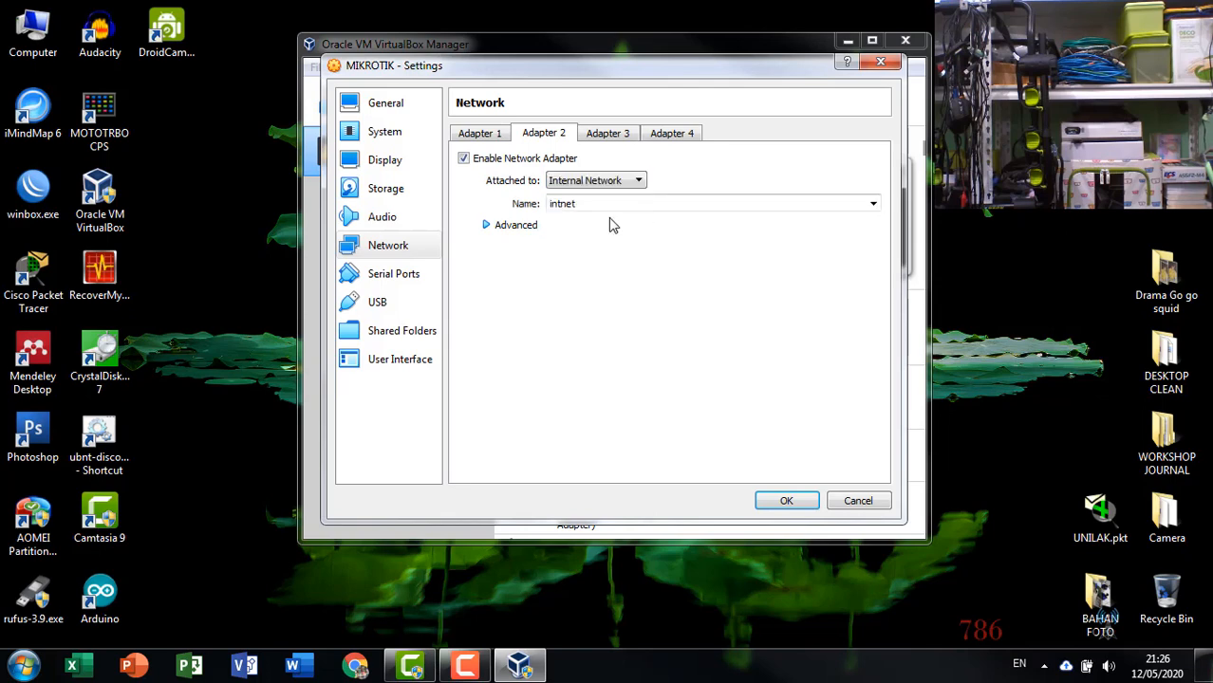
pyautogui.moveTo(559, 76); pyautogui.dragTo(726, 68)
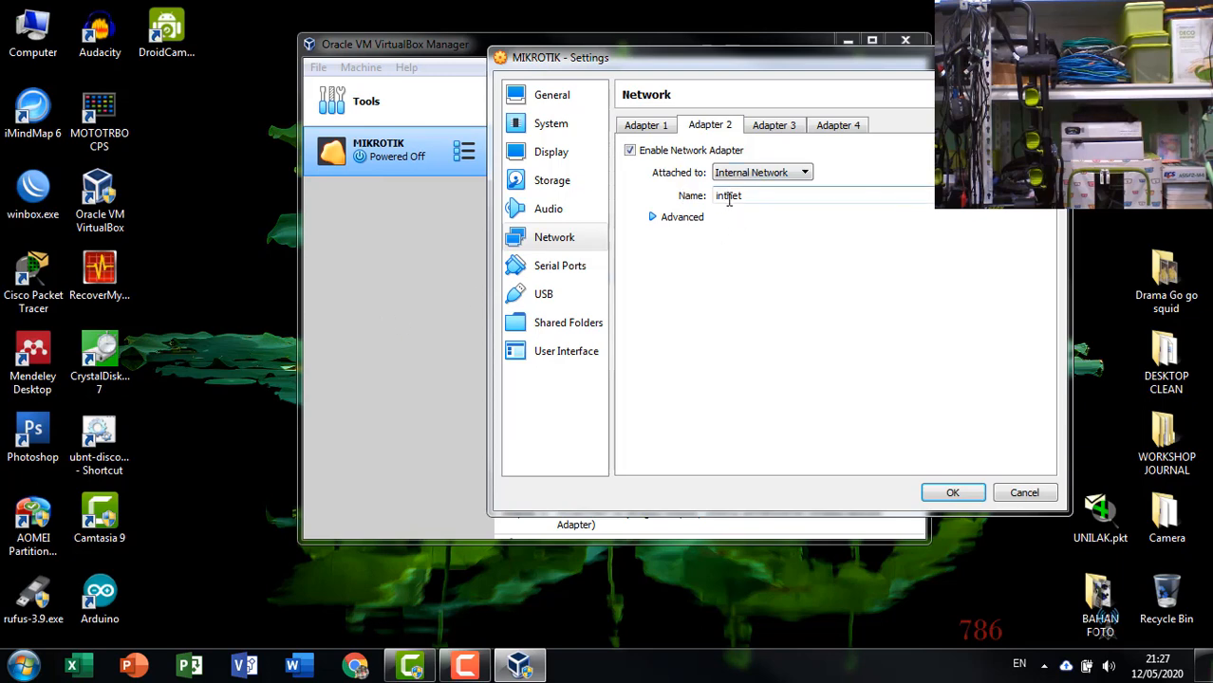
# Review Adapter 1's bridged settings and the host's wireless network connections.
pyautogui.click(668, 133)
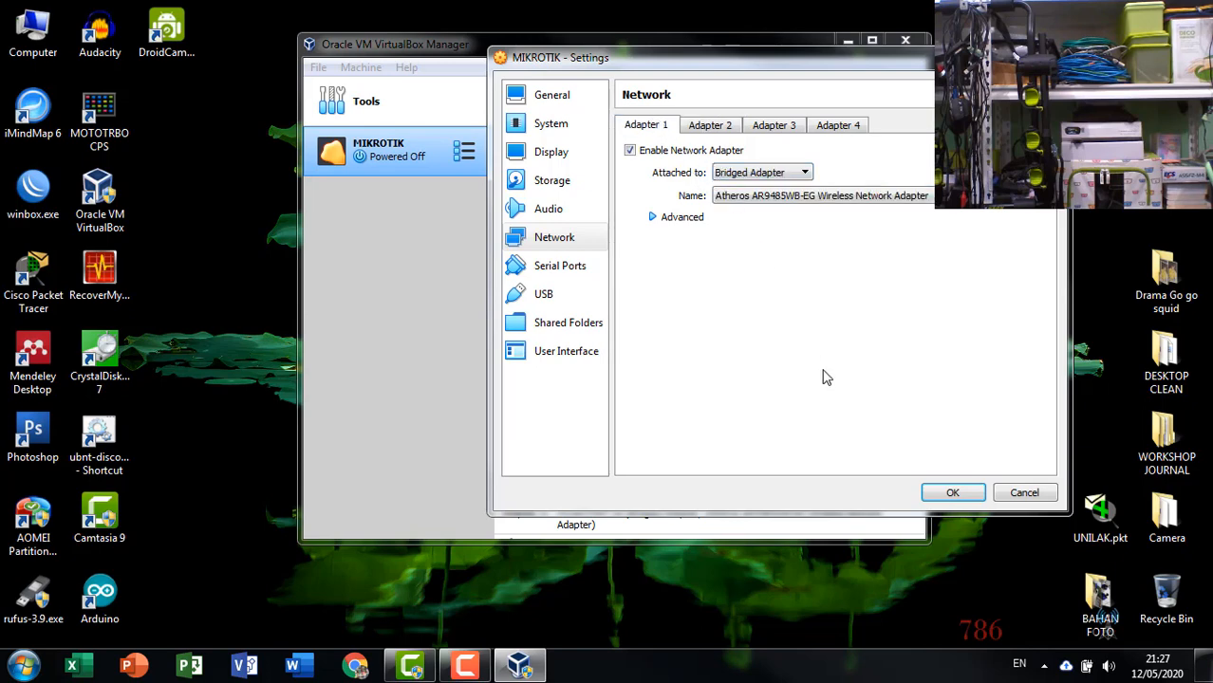
pyautogui.click(1044, 666)
pyautogui.click(1083, 518)
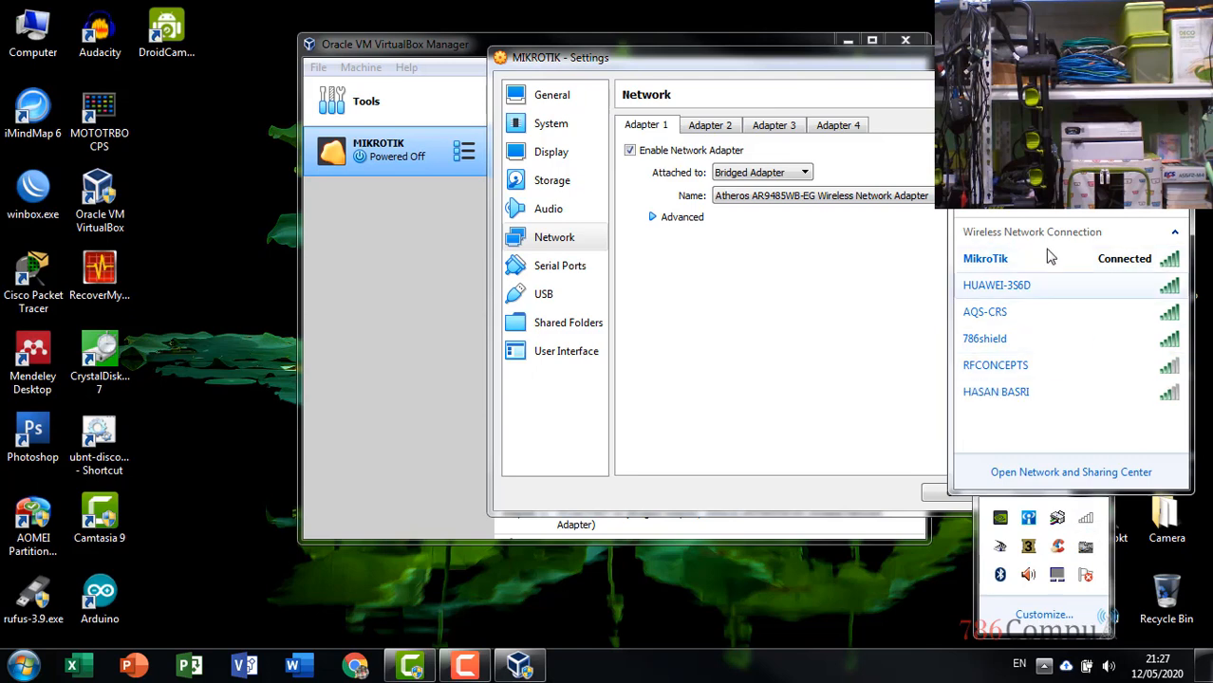
pyautogui.click(839, 268)
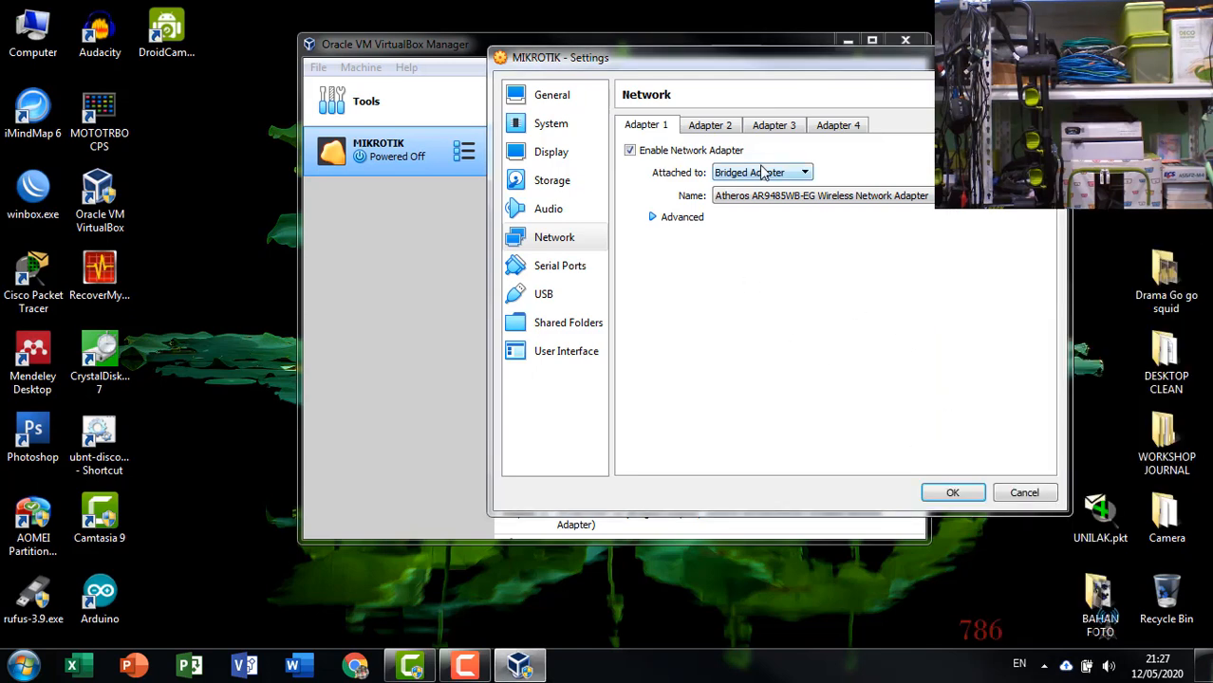
# Return to Adapter 2's Internal Network settings and save the VM settings.
pyautogui.click(690, 131)
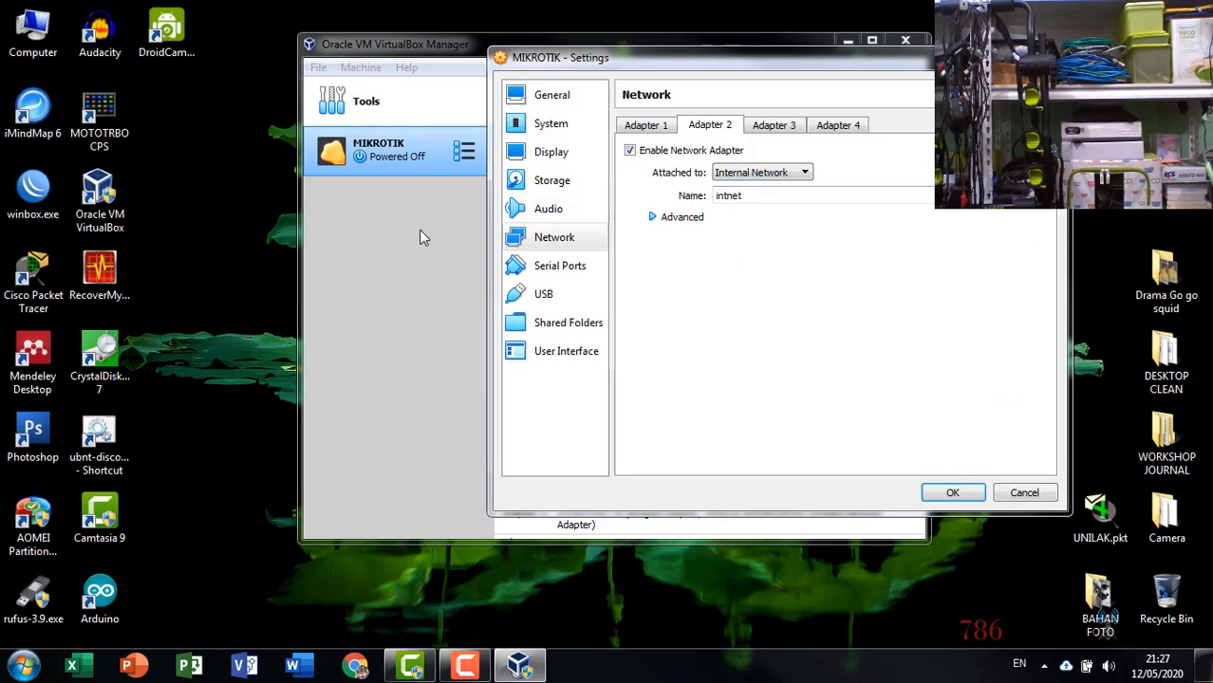
pyautogui.click(425, 204)
pyautogui.click(954, 496)
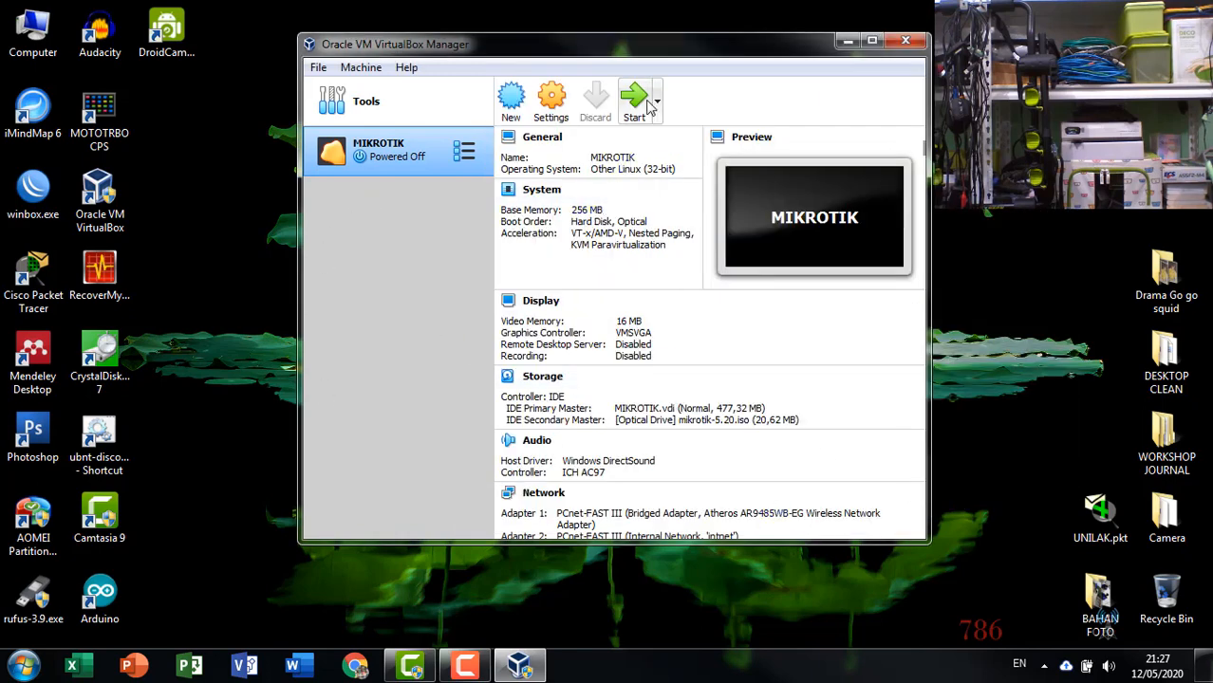
# Start the MIKROTIK VM and log in to the router as admin with the blank password.
pyautogui.click(634, 99)
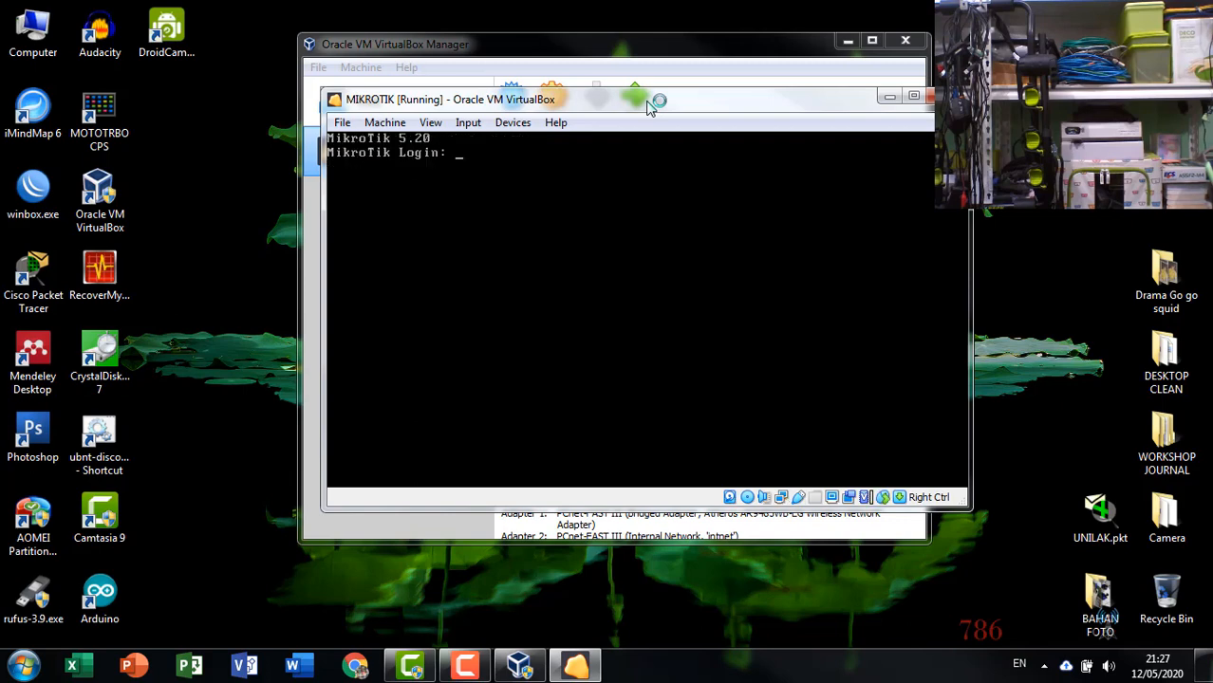
pyautogui.write('SMIN')
pyautogui.press('BackSpace')
pyautogui.press('BackSpace')
pyautogui.press('BackSpace')
pyautogui.press('BackSpace')
pyautogui.write('am')
pyautogui.press('BackSpace')
pyautogui.write('dmin')
pyautogui.press('Return')
pyautogui.press('Return')
pyautogui.press('Return')
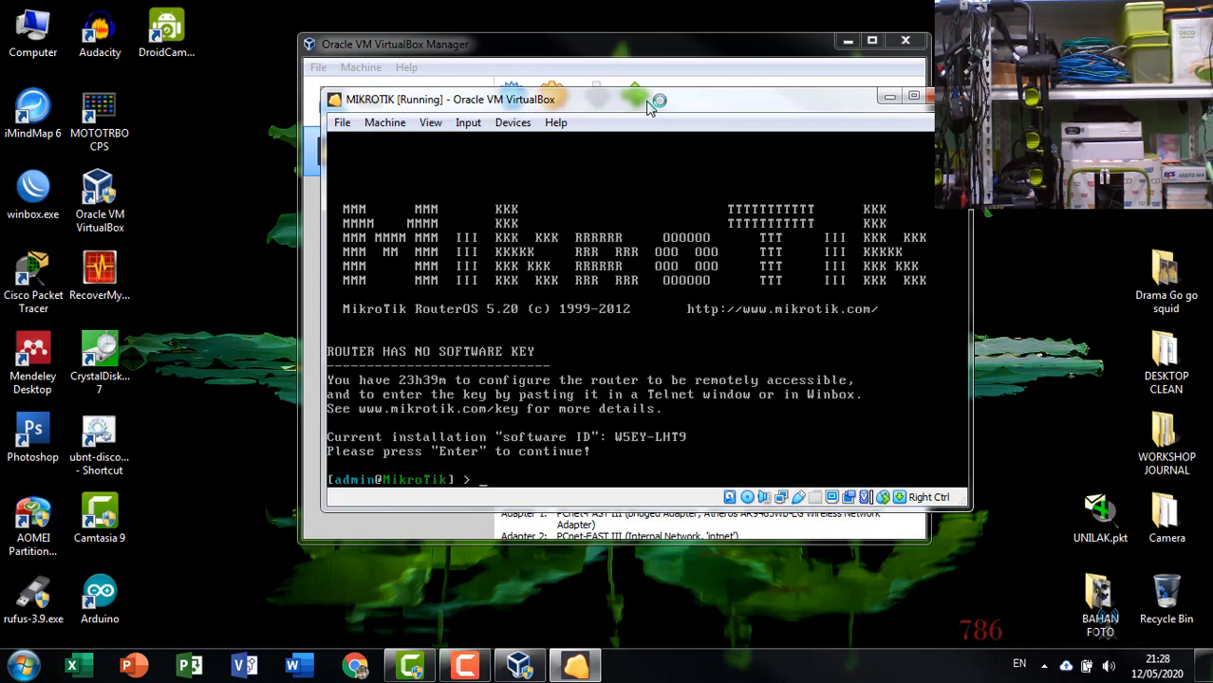
# List the router's interfaces and IP addresses with interface print and ip address print.
pyautogui.write('interface print')
pyautogui.press('Return')
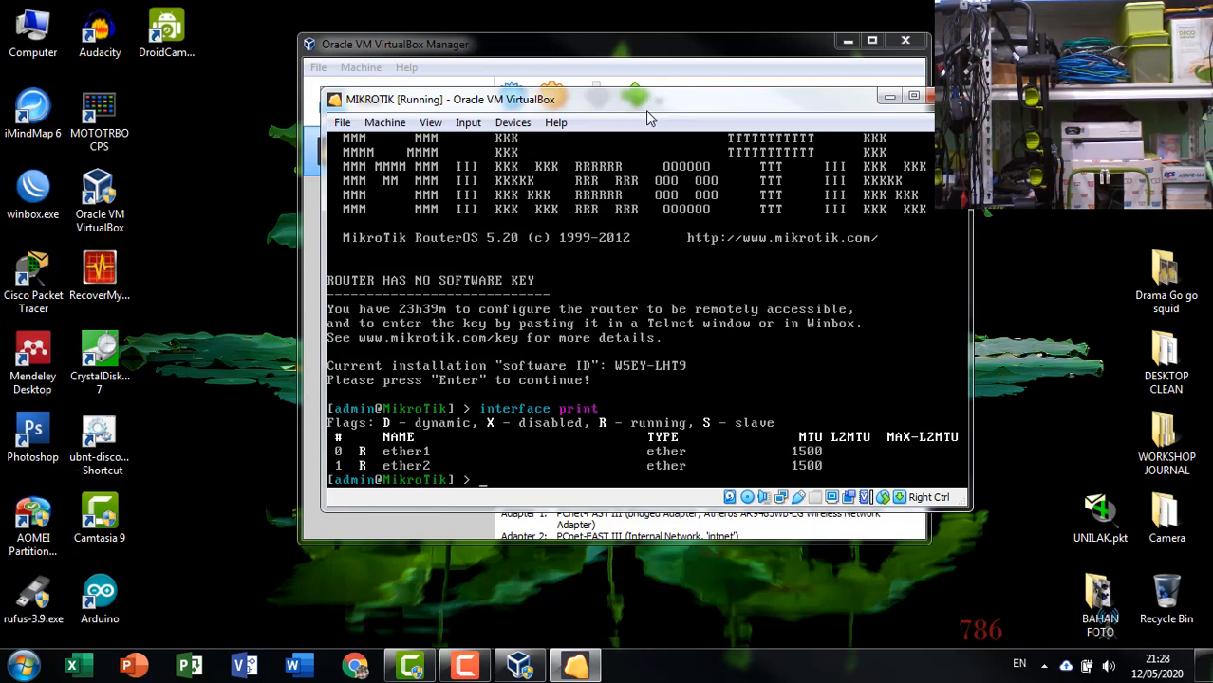
pyautogui.moveTo(650, 104); pyautogui.dragTo(819, 98)
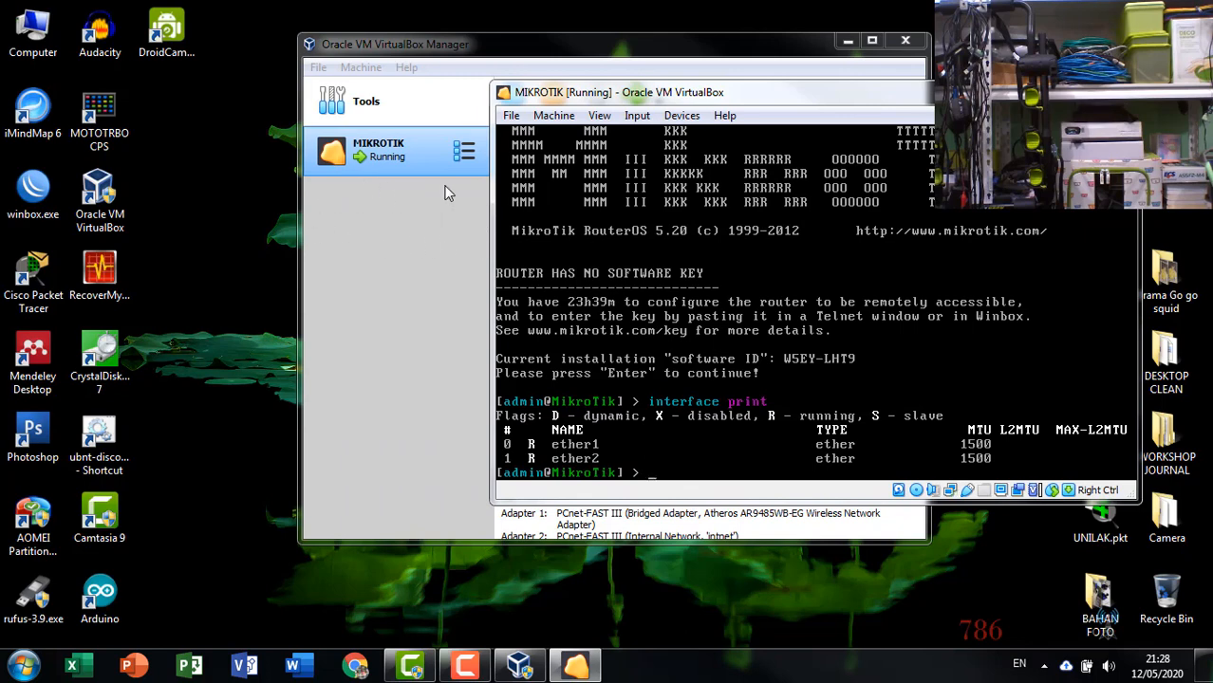
pyautogui.moveTo(414, 50); pyautogui.dragTo(314, 78)
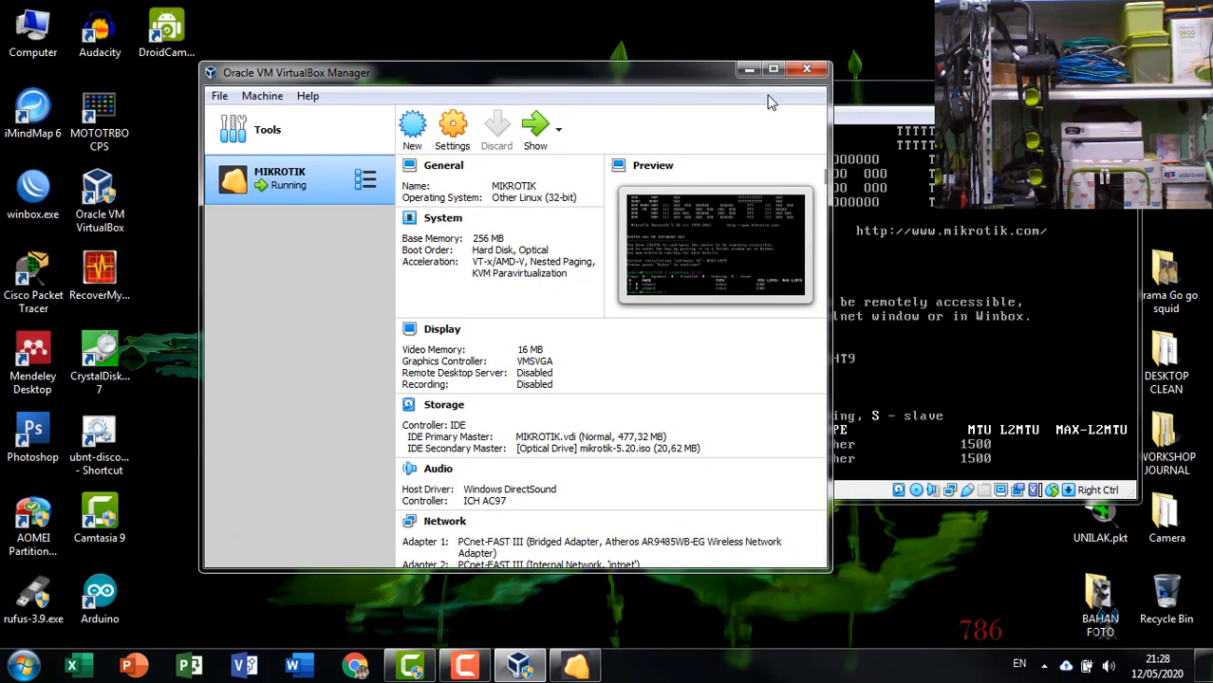
pyautogui.click(844, 104)
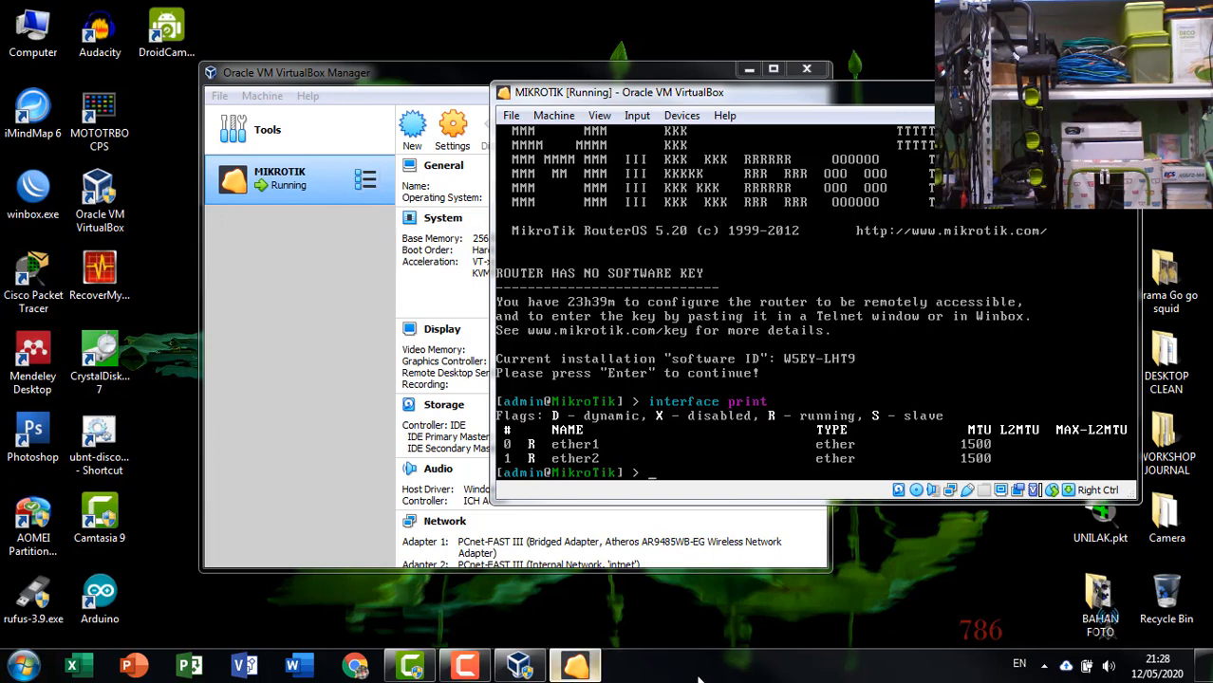
pyautogui.moveTo(631, 92); pyautogui.dragTo(597, 29)
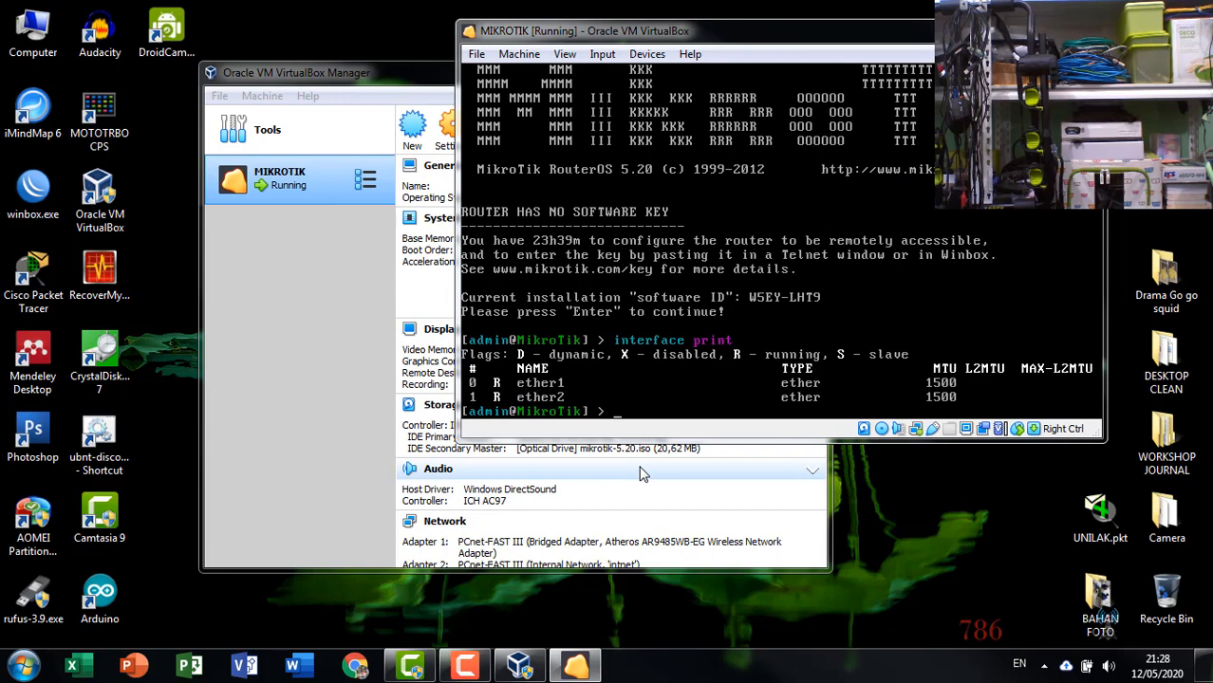
pyautogui.write('ip address print')
pyautogui.press('Return')
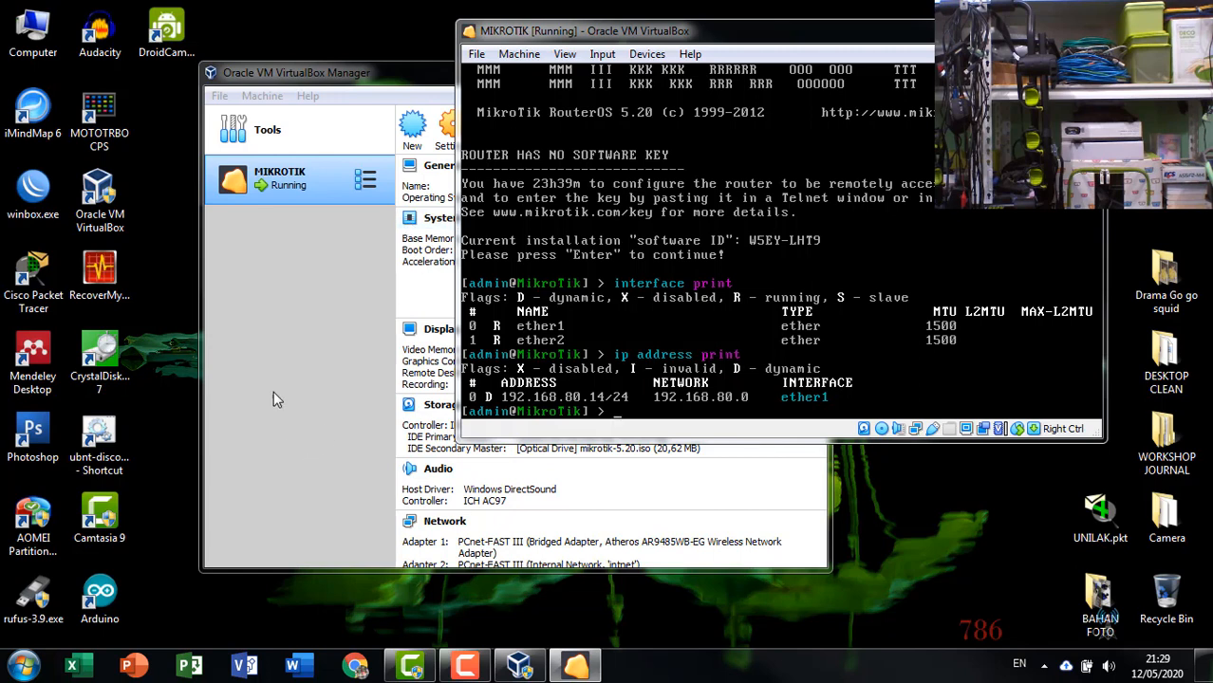
# Reposition the VirtualBox Manager window and bring the router console window to the front.
pyautogui.click(278, 272)
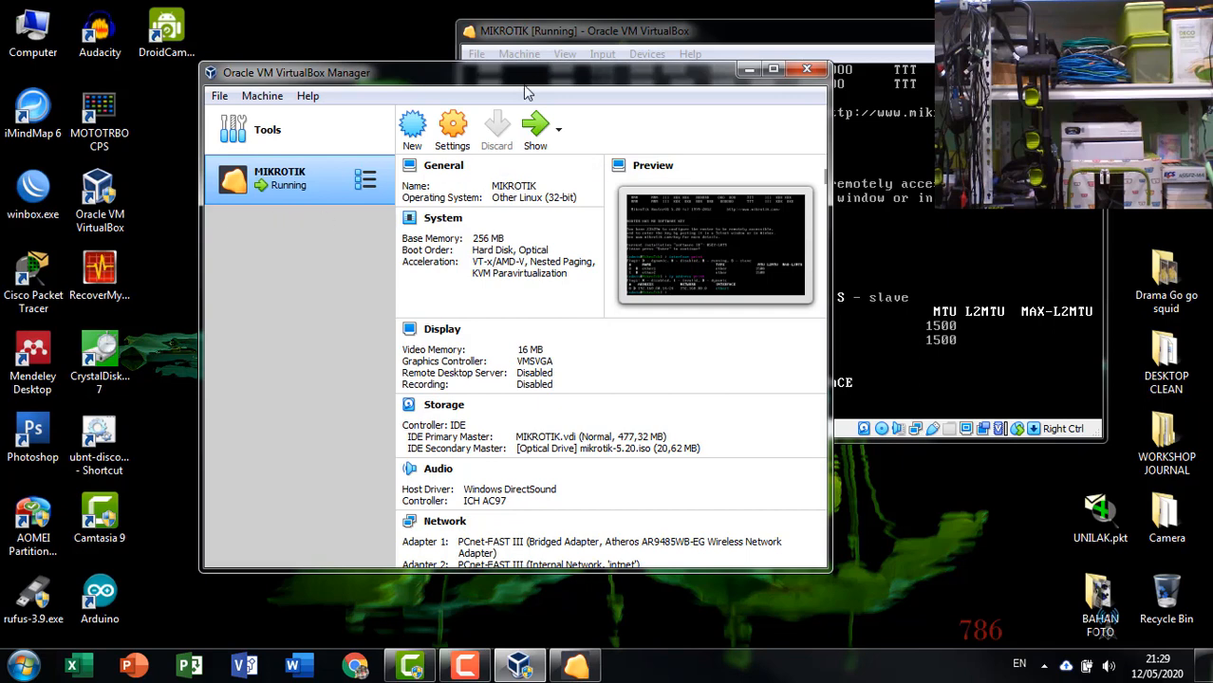
pyautogui.moveTo(536, 75); pyautogui.dragTo(469, 62)
pyautogui.click(524, 44)
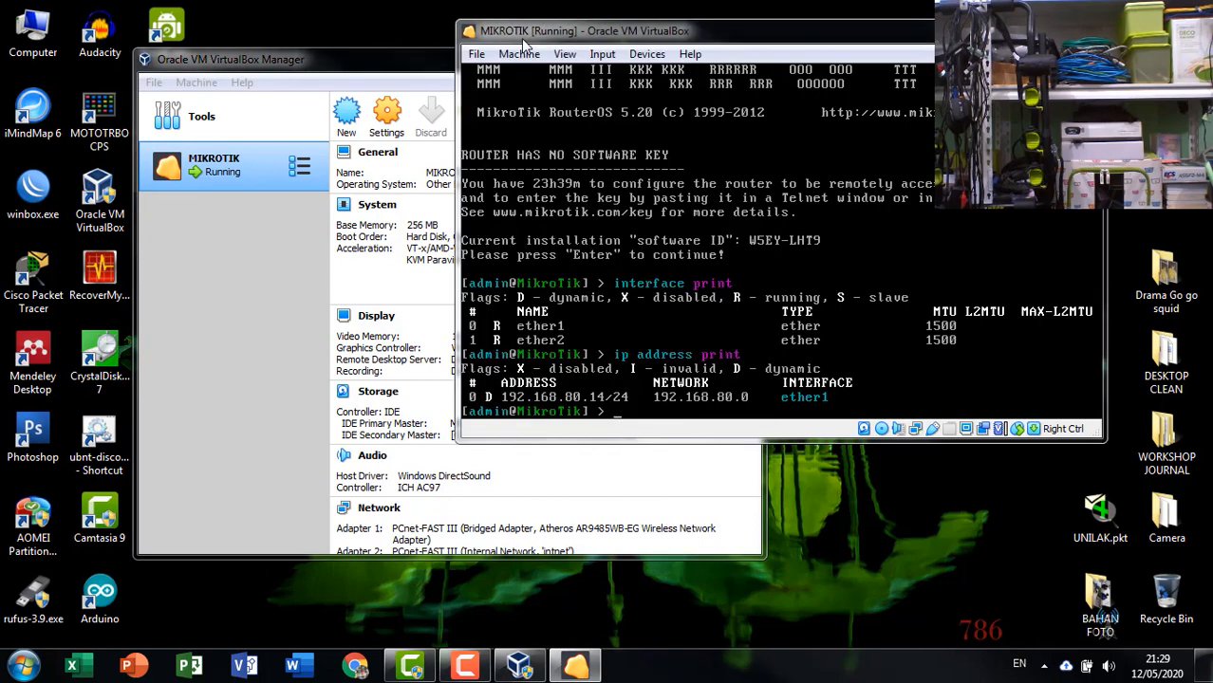